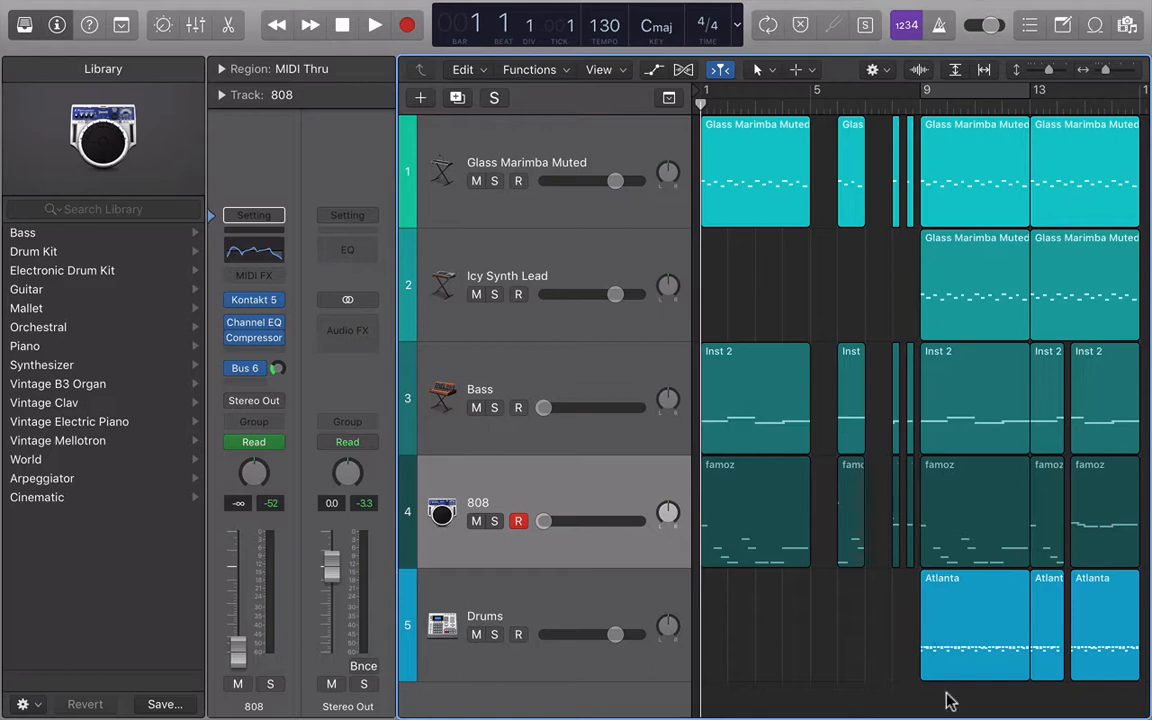
- Repeat the regions between bars 9 and 17 on all five tracks once, directly after the originals
left_click_drag(959, 669, 1121, 175)
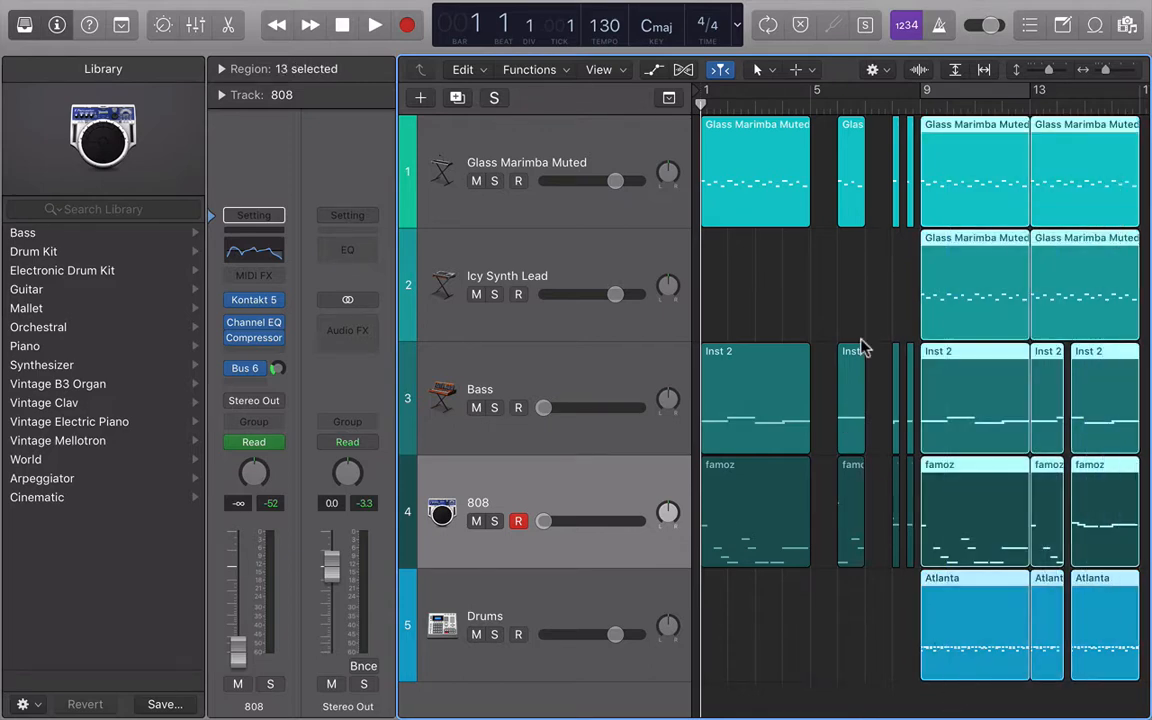
key("super+r")
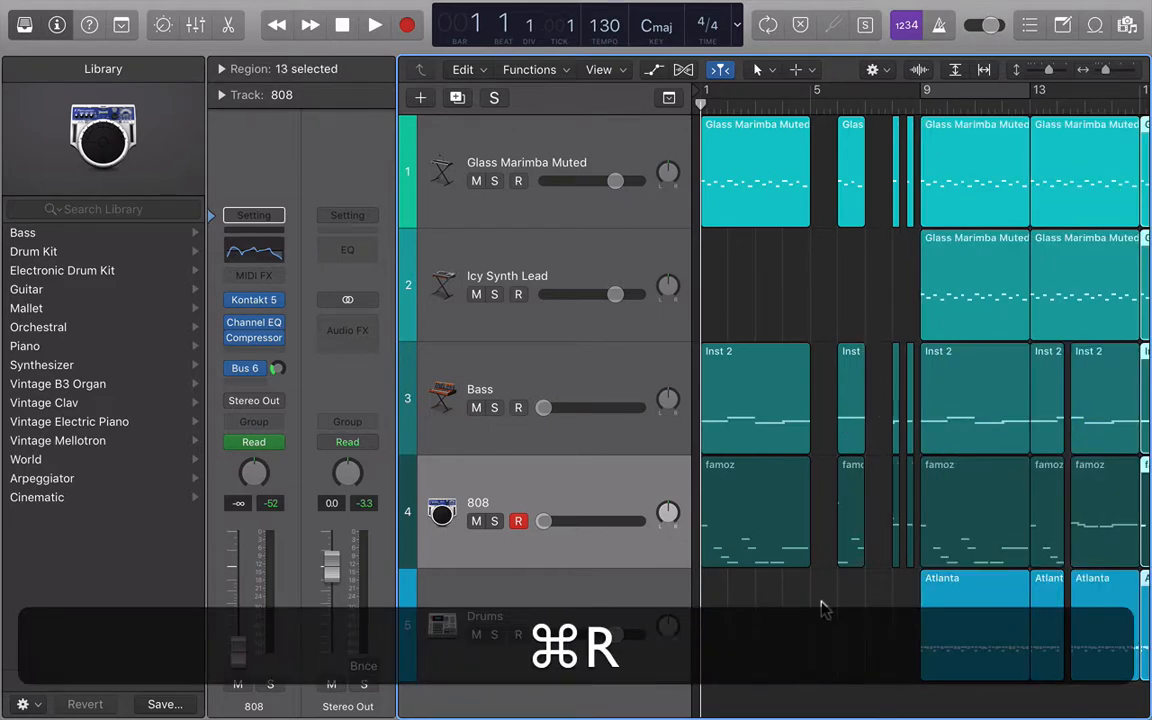
left_click(817, 702)
key("super+Left")
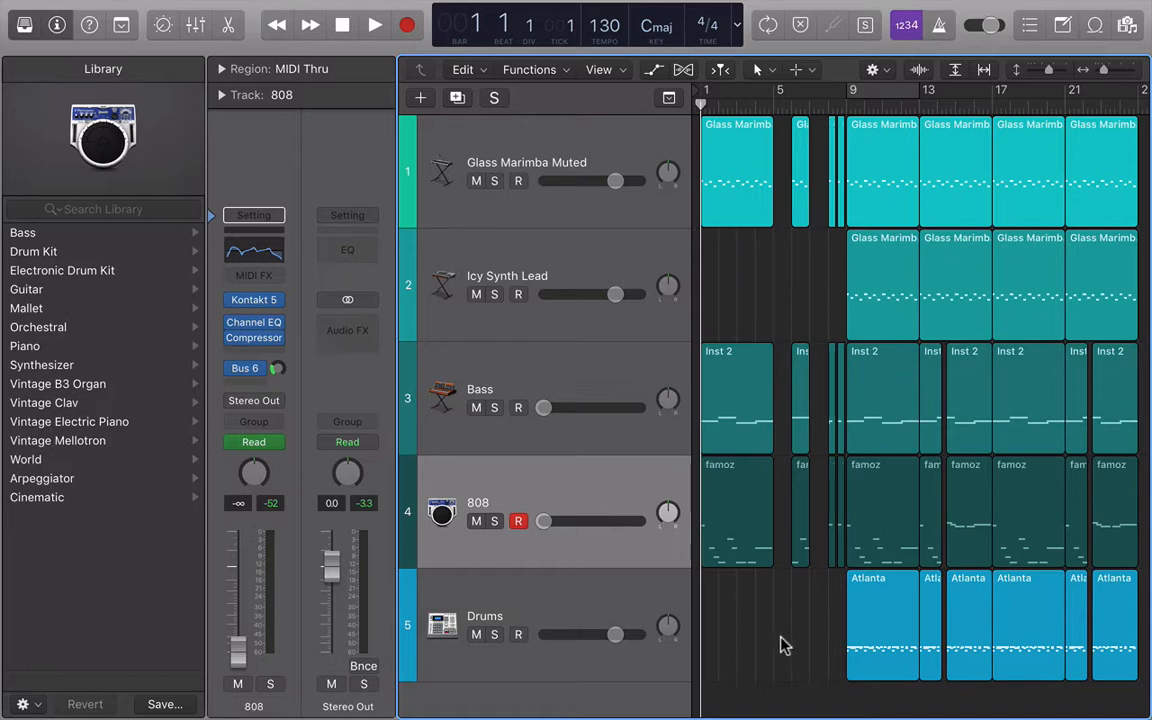
- Hide the Library and open the project Note Pad for editing beside the arrangement
key("y")
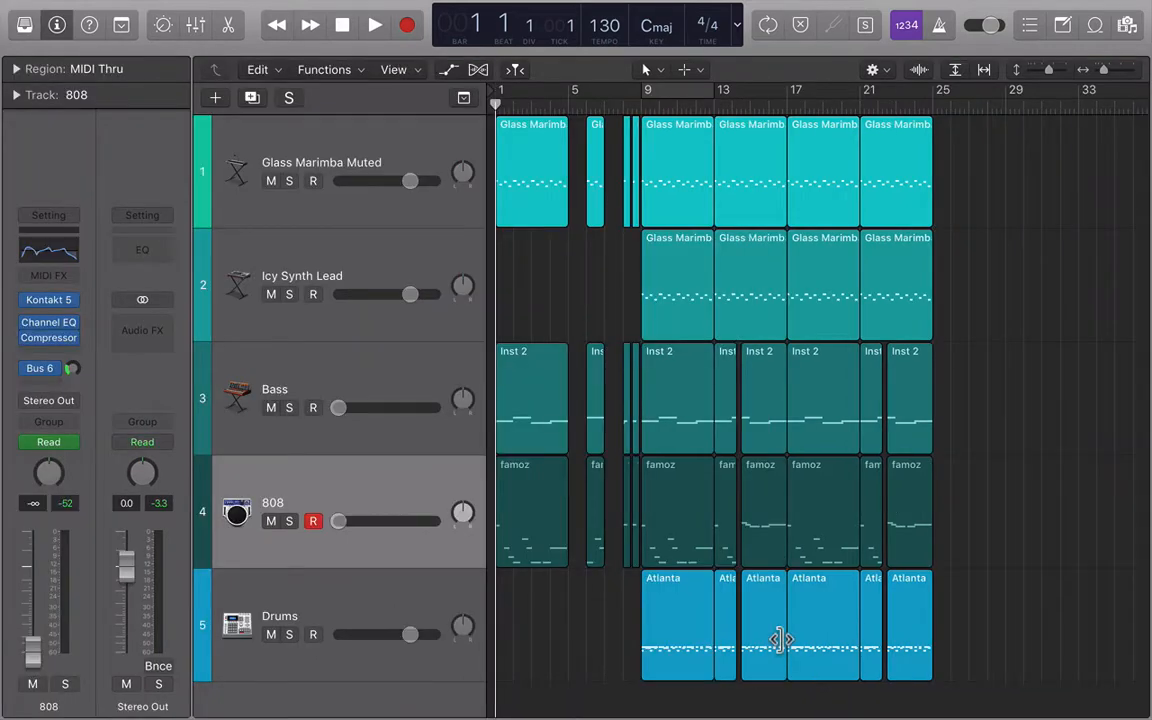
key("super+Right")
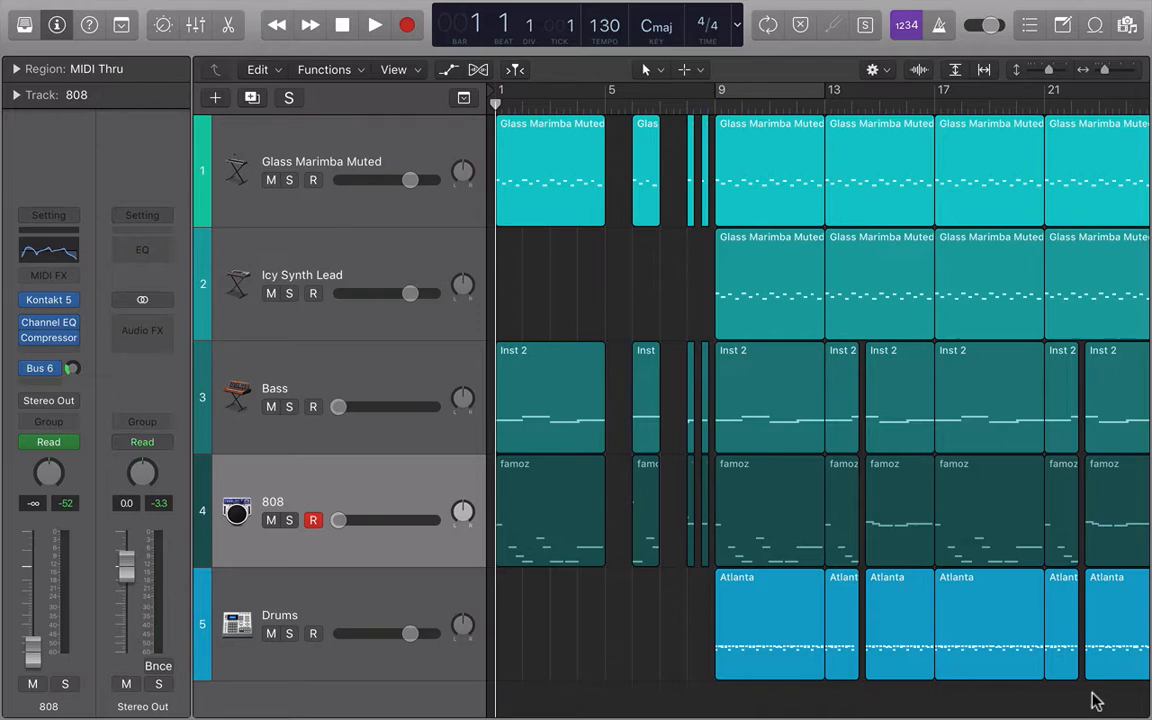
key("alt+super+p")
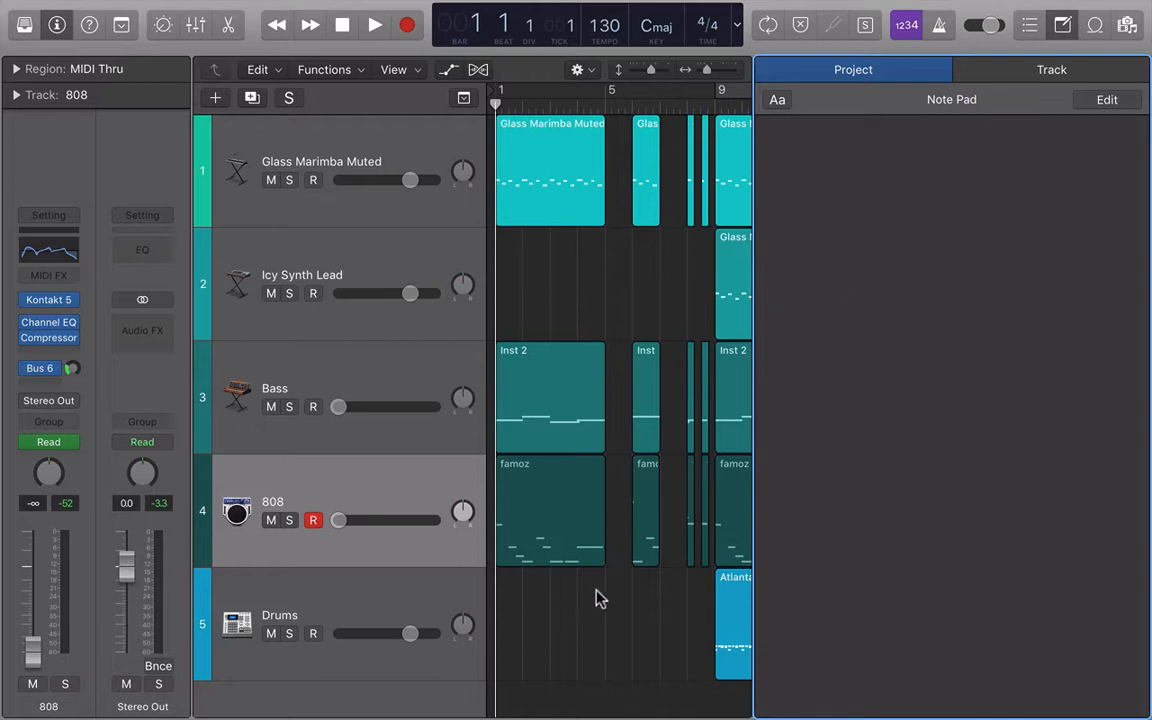
left_click(589, 694)
key("z")
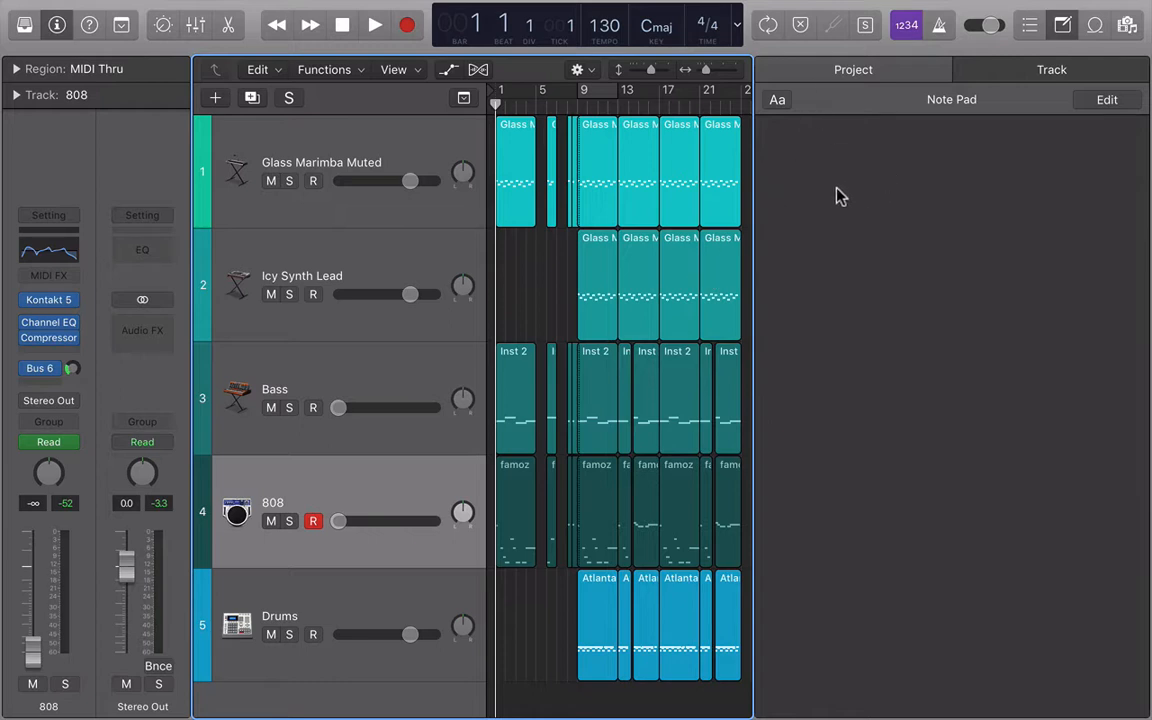
left_click(909, 162)
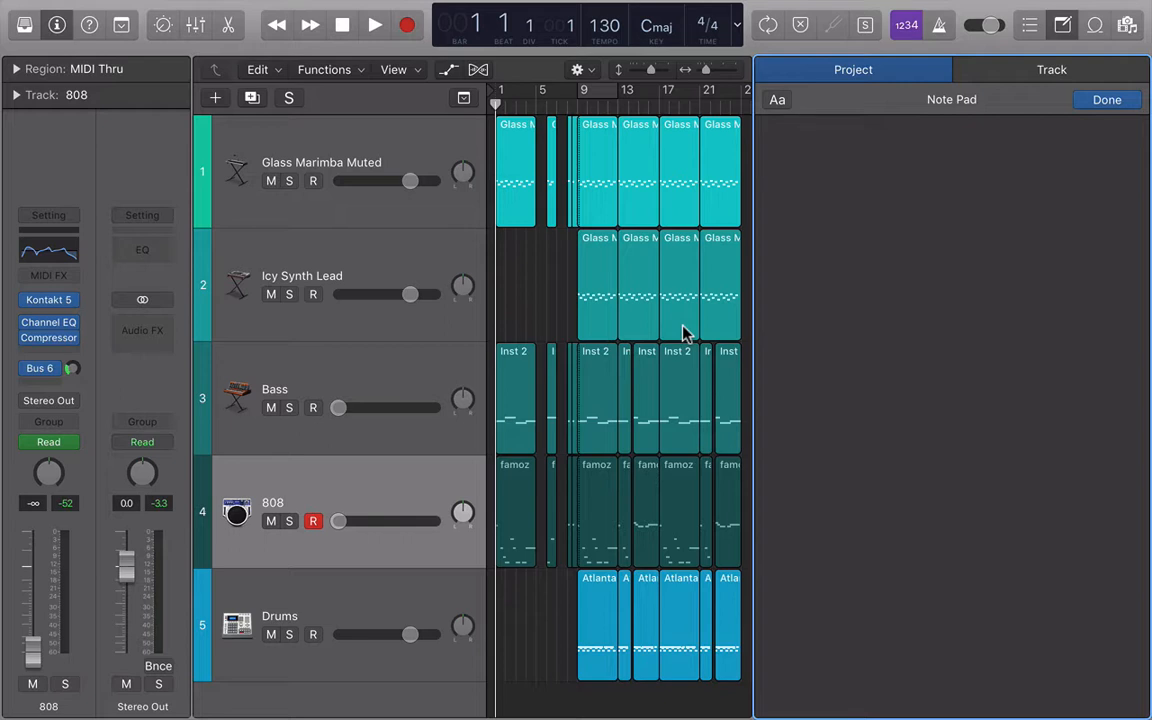
- Play the arrangement from bar 3 into the full section that starts at bar 9
left_click(515, 107)
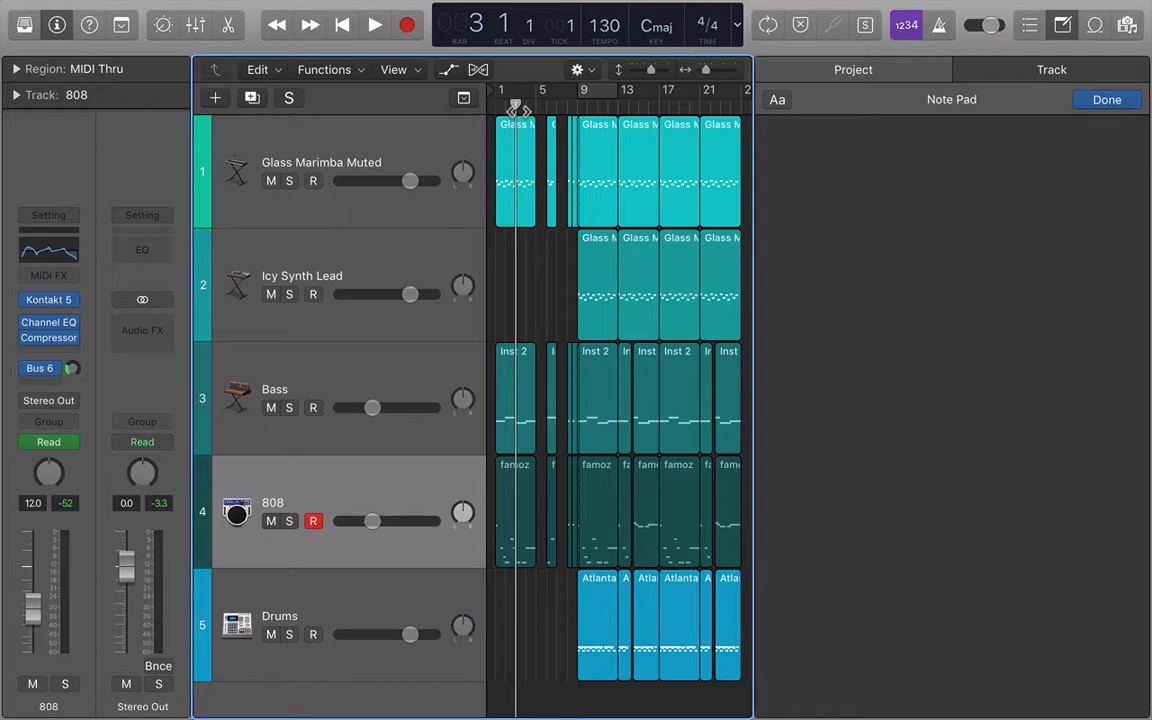
key("space")
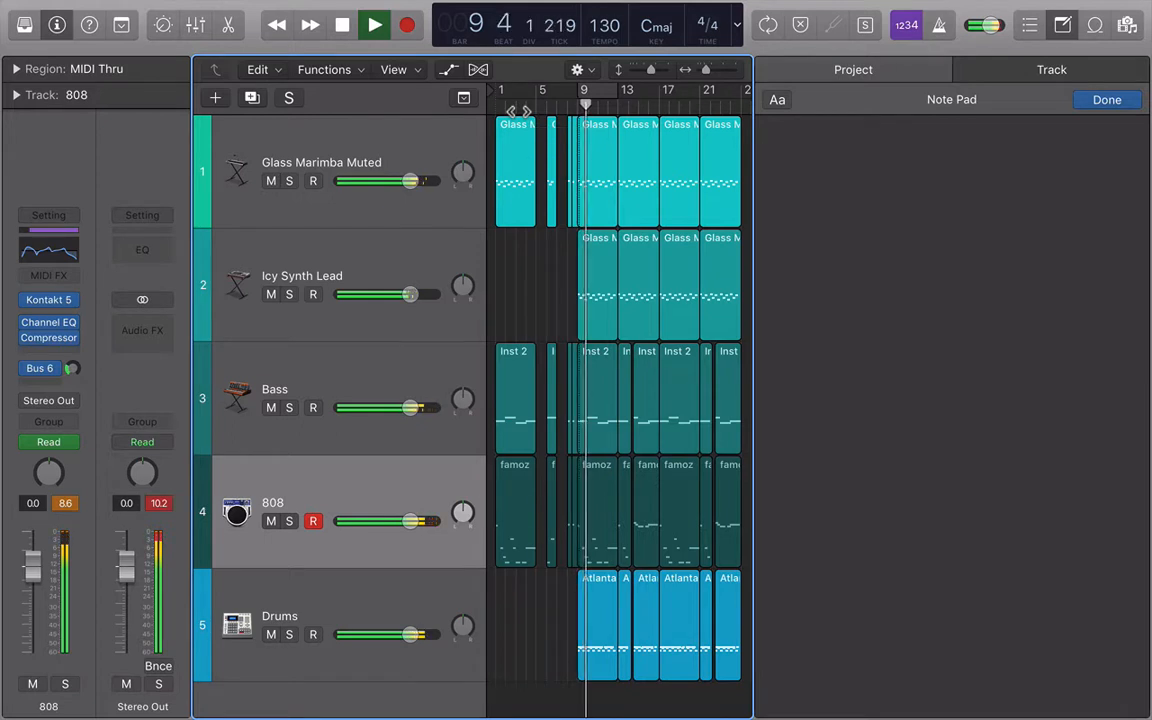
key("space")
left_click(830, 134)
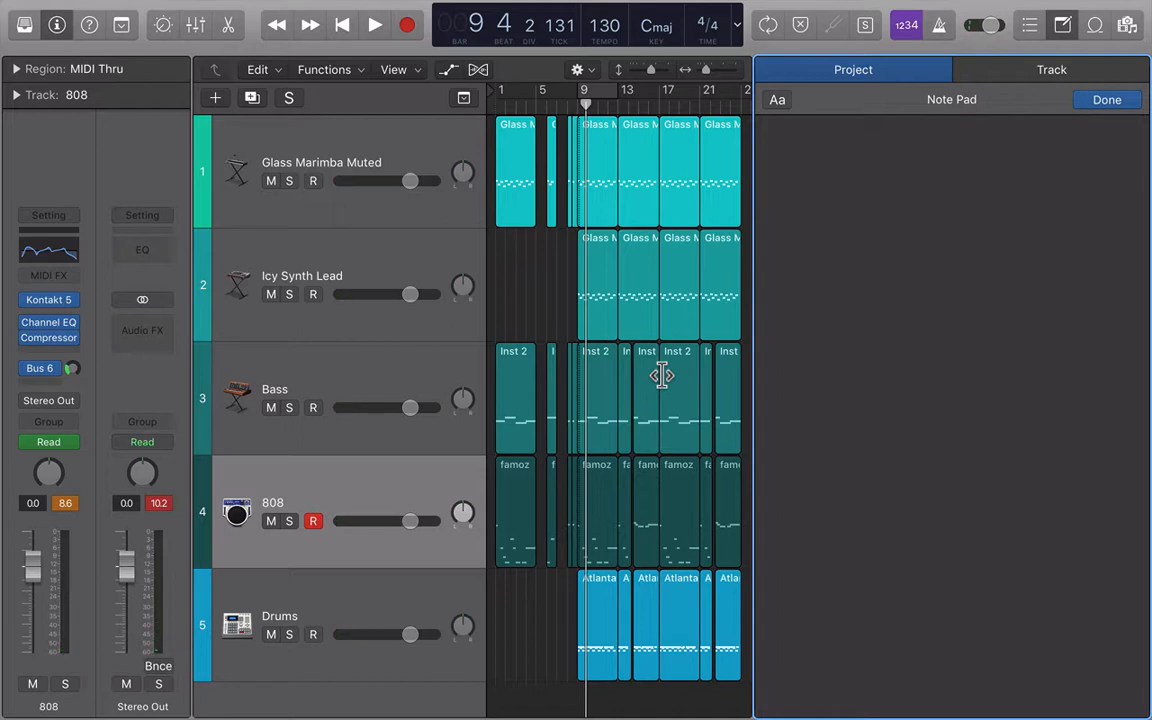
type("coming from the b")
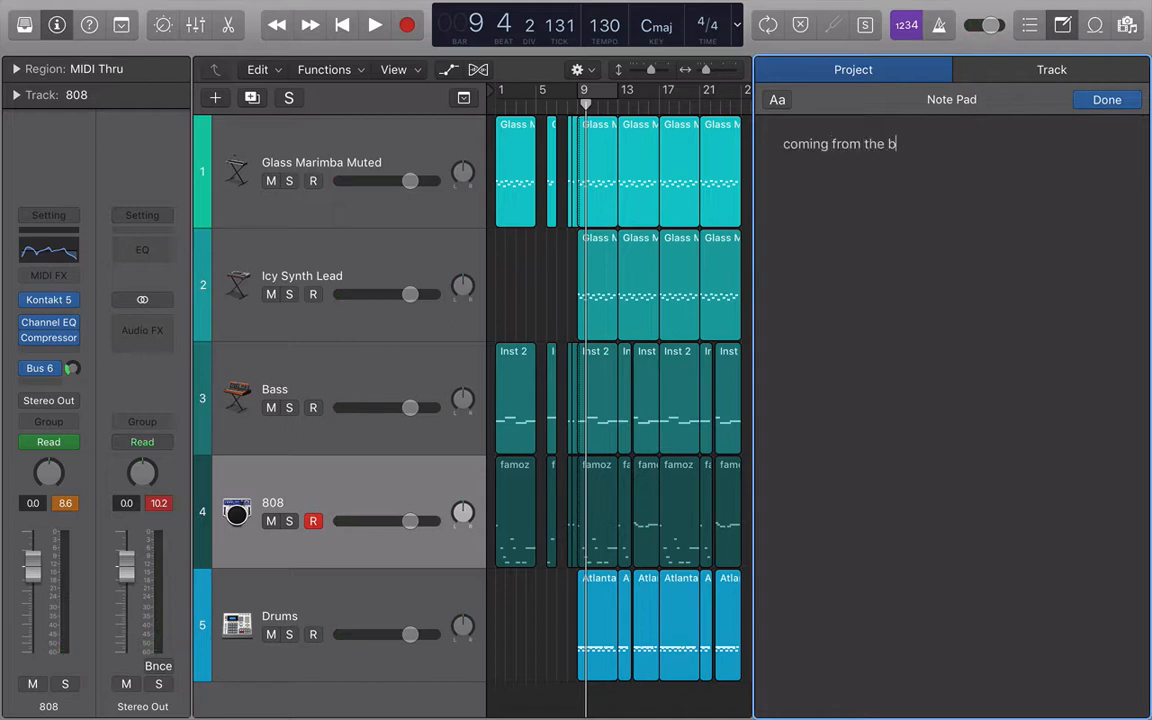
type("log")
- Replace the project note's text with the lyrics "based out of texas state make a blog project" and "(blog project)"
key("super+a")
type("based out")
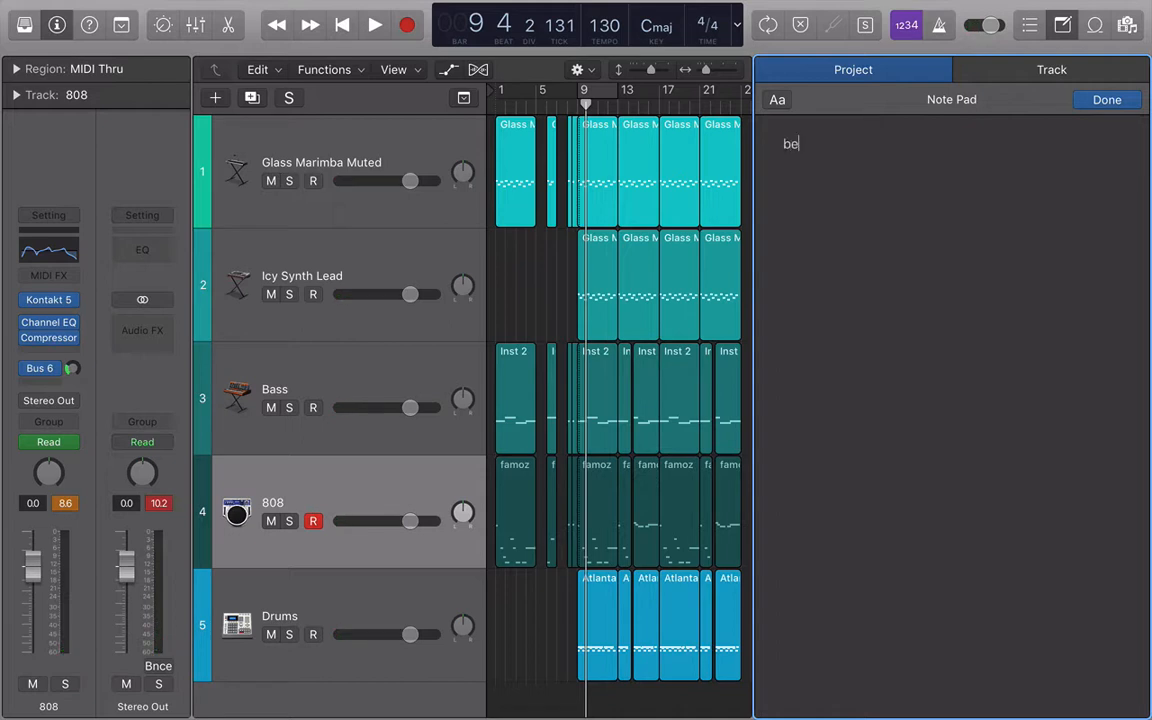
type(" of texas t")
type("ta")
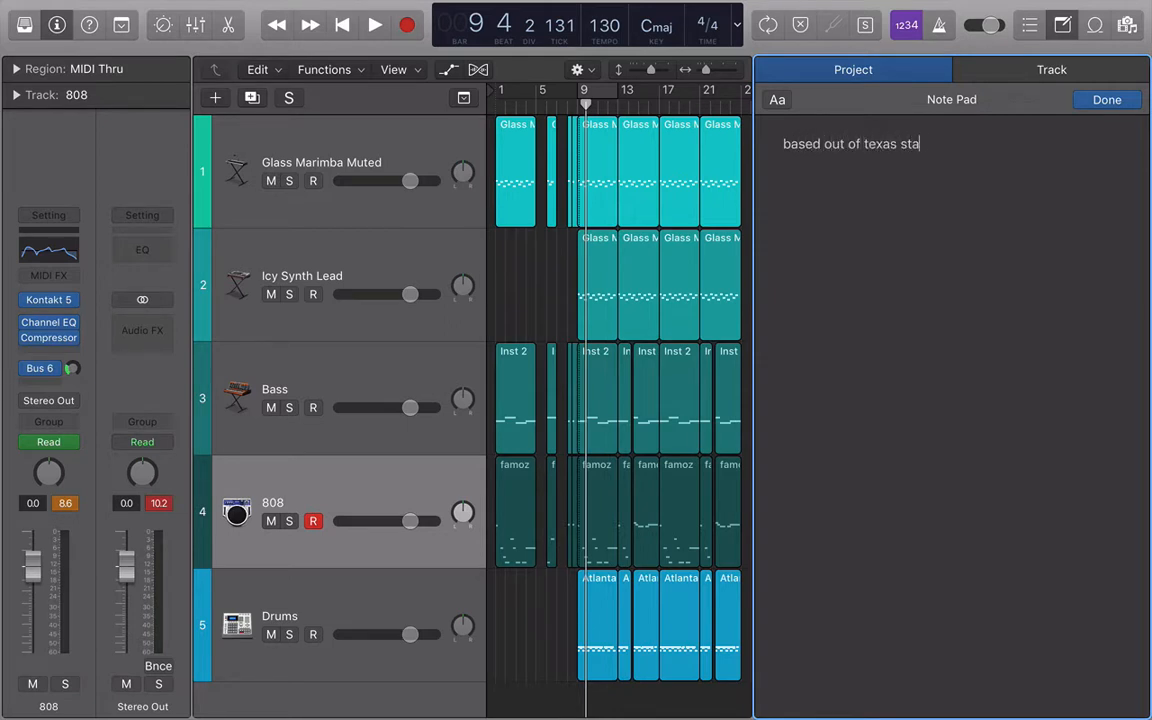
type("te make a blog project (blog project)")
- Add the lyric lines "all my music's great blog project" and "(blog project)" to the project note, followed by a blank line
key("Return")
type("all my music's great blog project")
key("Return")
type("(blog project)")
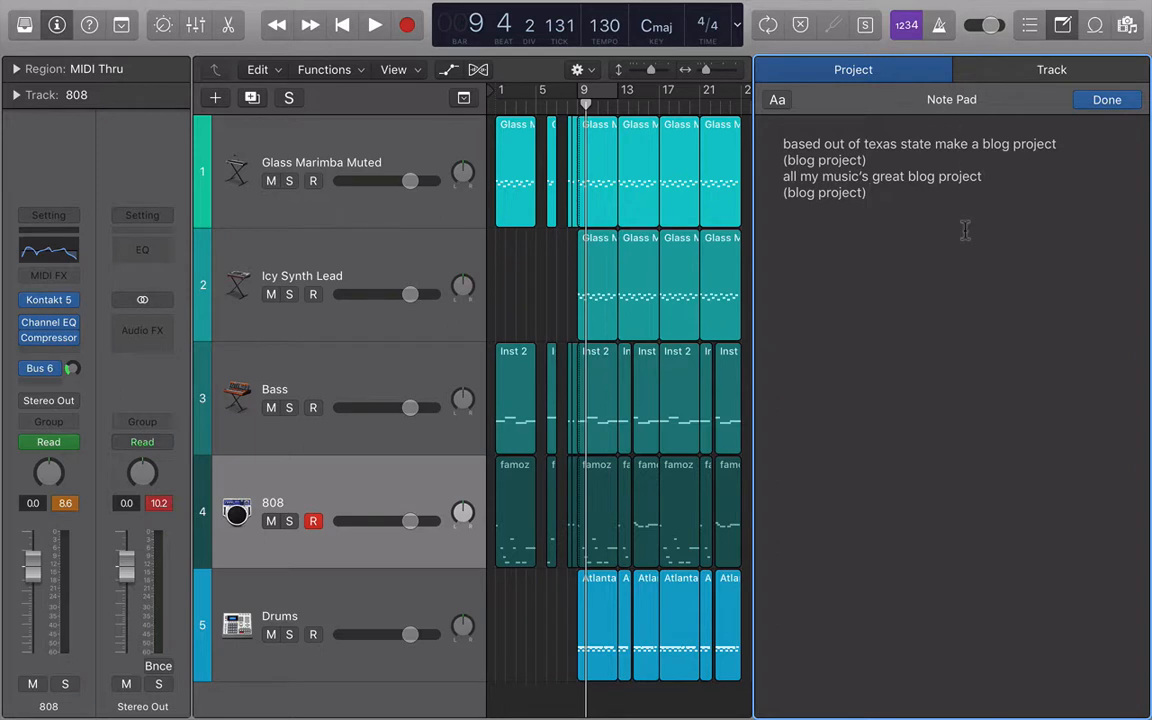
left_click(864, 217)
key("Return")
- Listen to the arrangement from bar 9, from about bar 12 and from bar 13, stopping playback after each pass
left_click(578, 108)
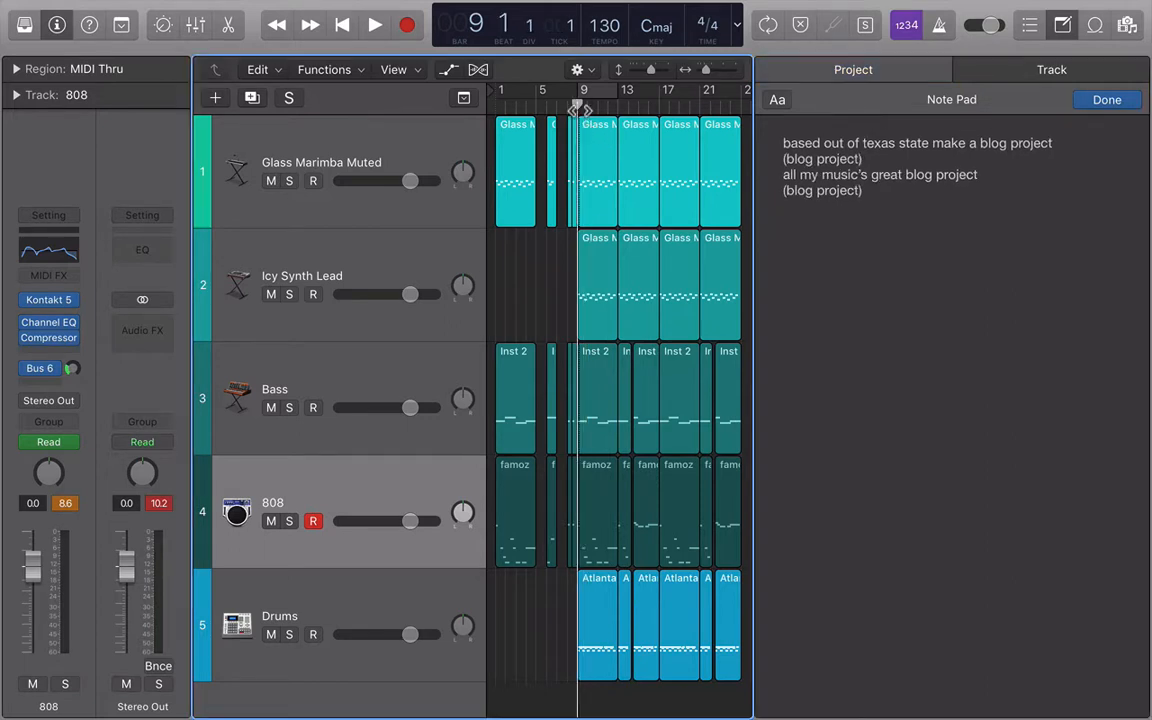
key("space")
key("space")
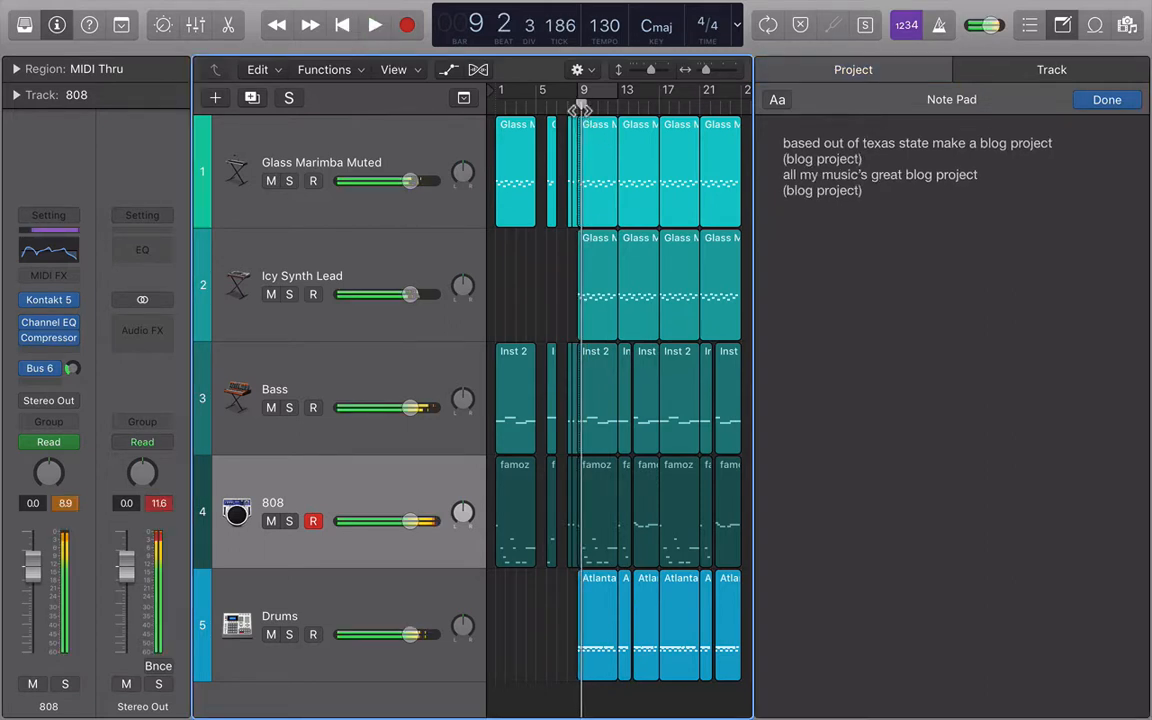
left_click(606, 104)
key("space")
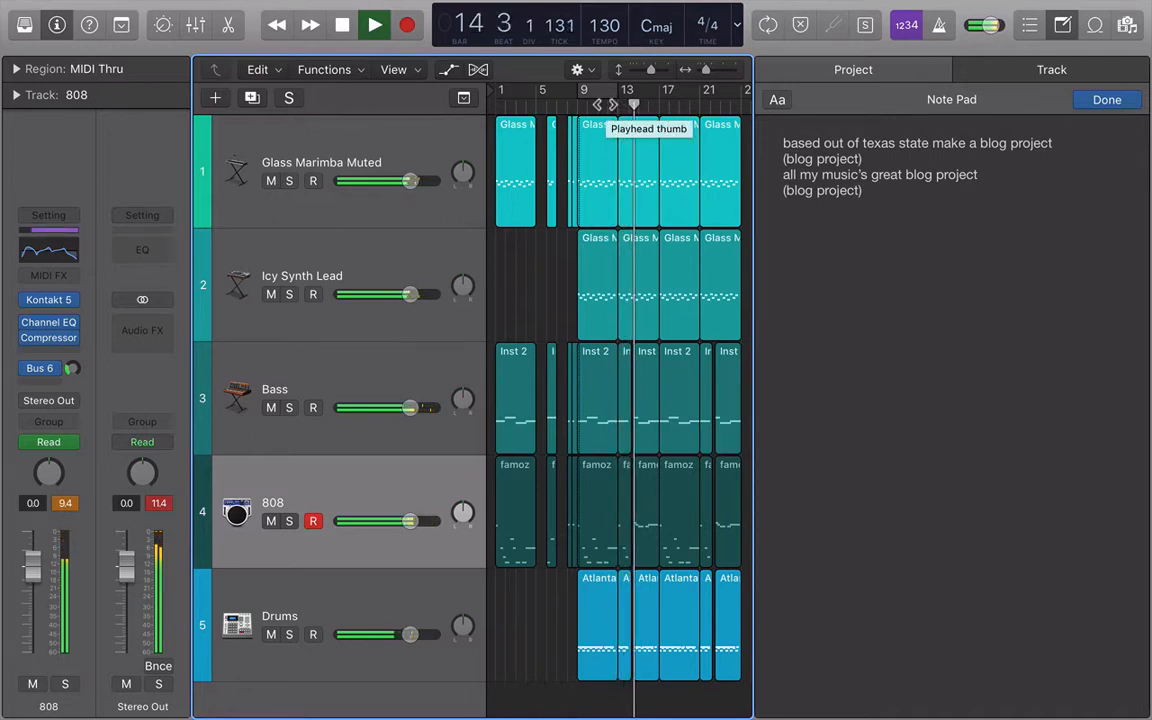
key("space")
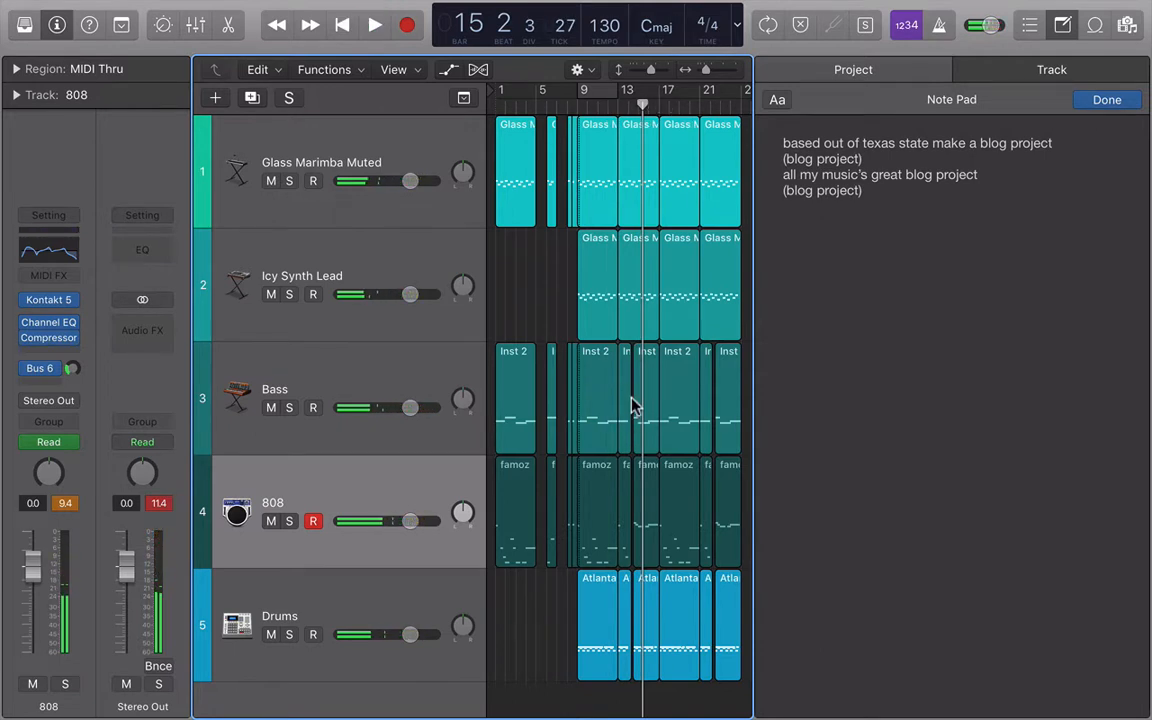
left_click(618, 105)
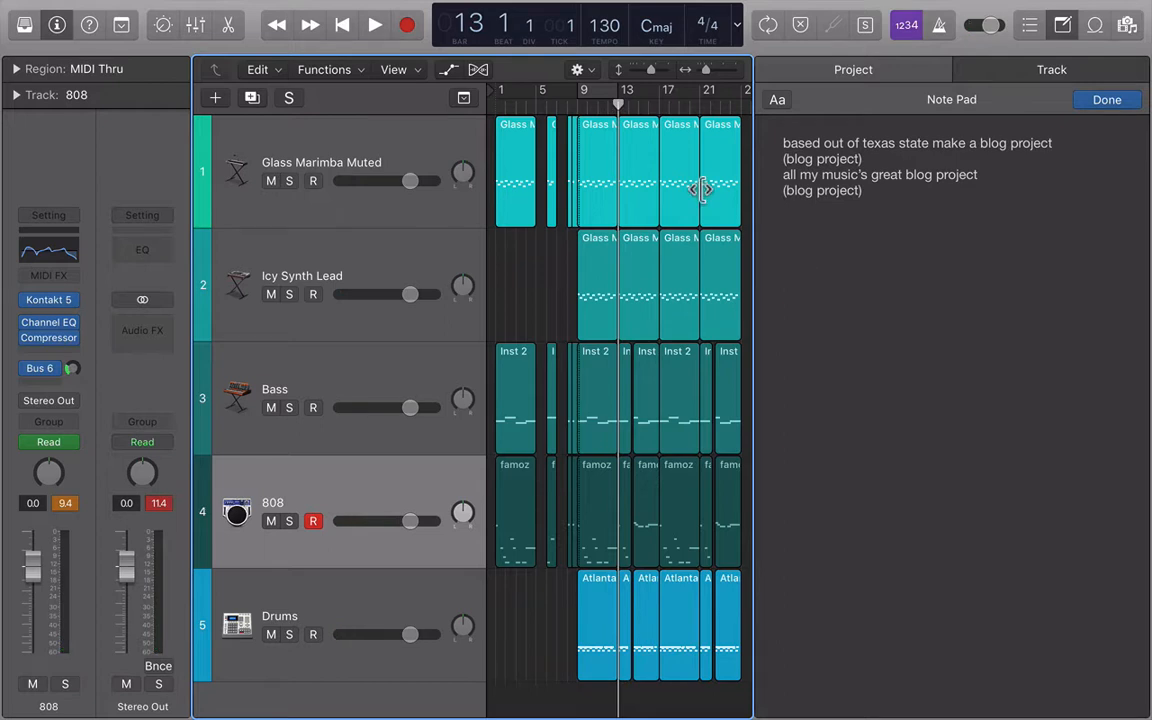
key("space")
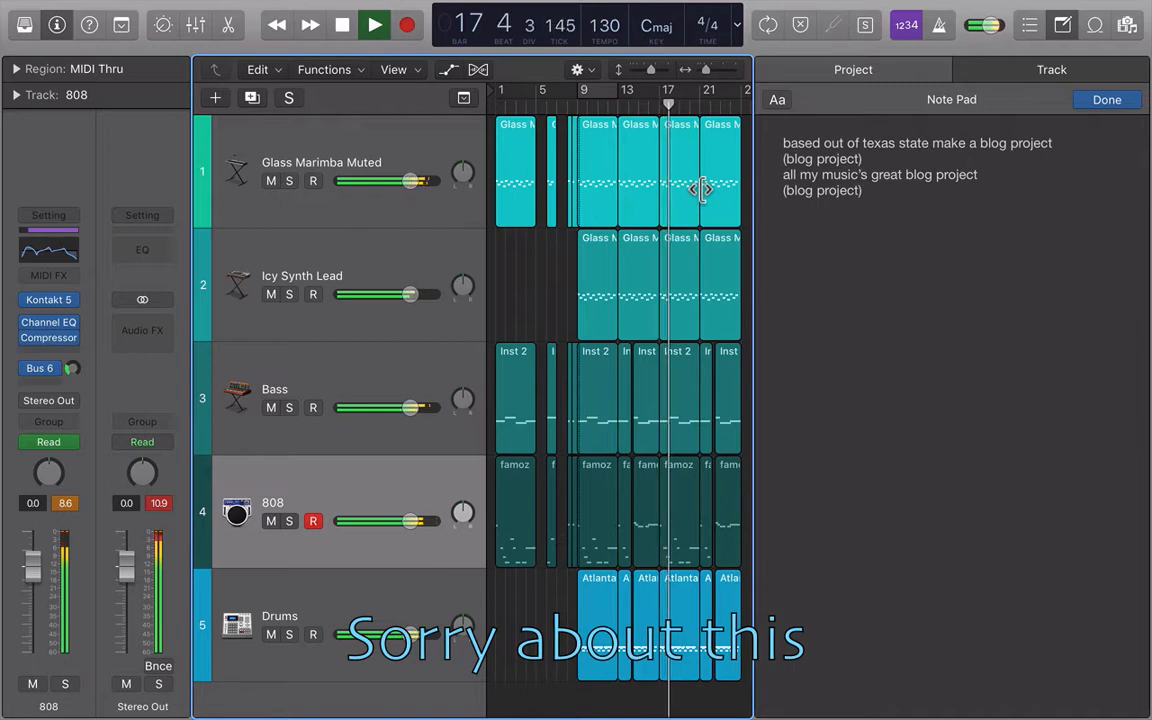
key("space")
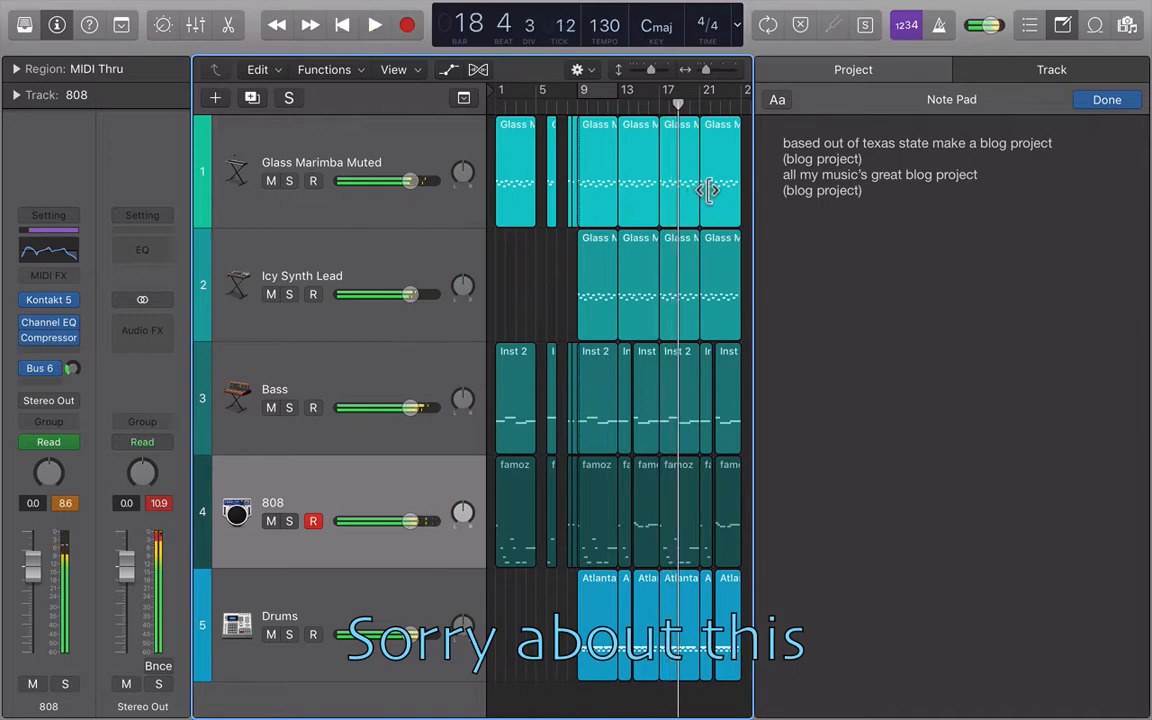
left_click(898, 212)
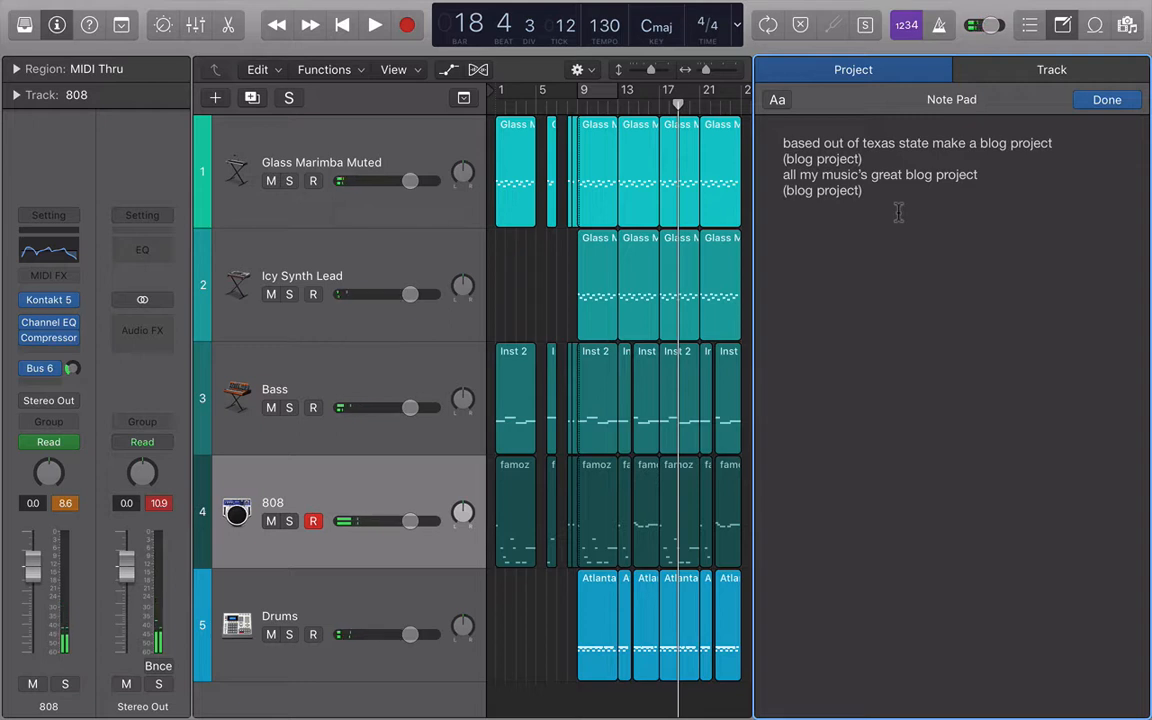
type("working")
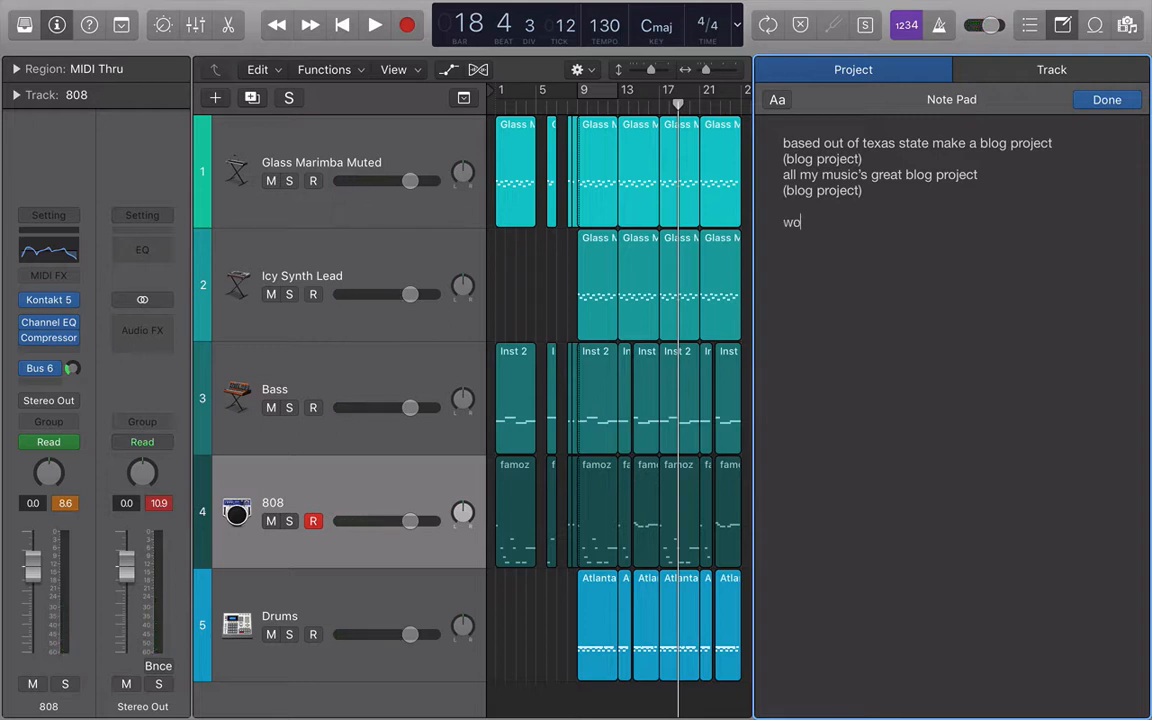
type(" really hard")
key("Return")
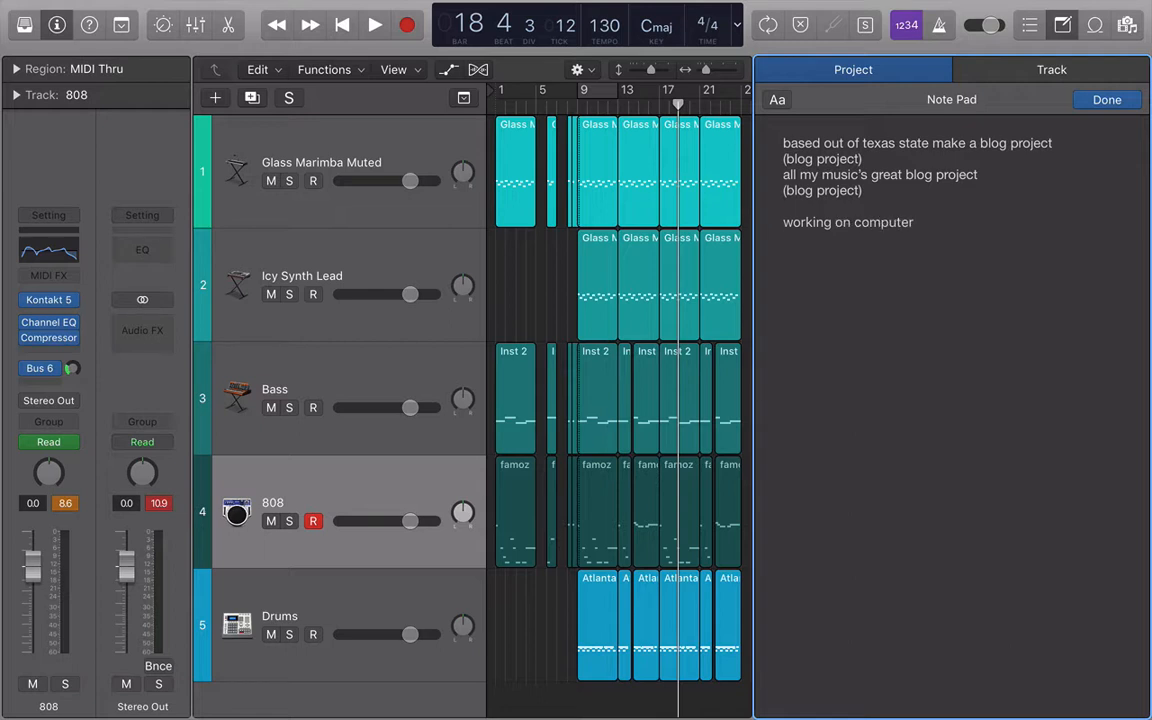
- Write the second verse's lines "makinging a song can take really long" and "when its on its the bomb dot com" in the project note
type("song")
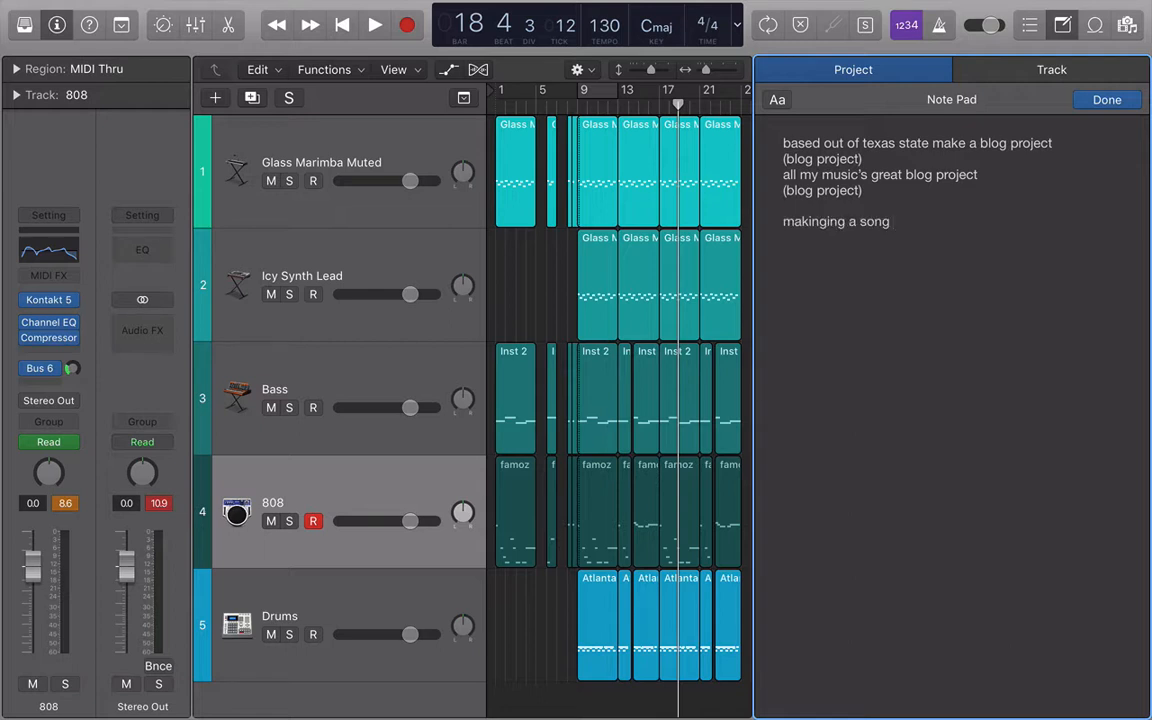
type("can take really long")
key("Return")
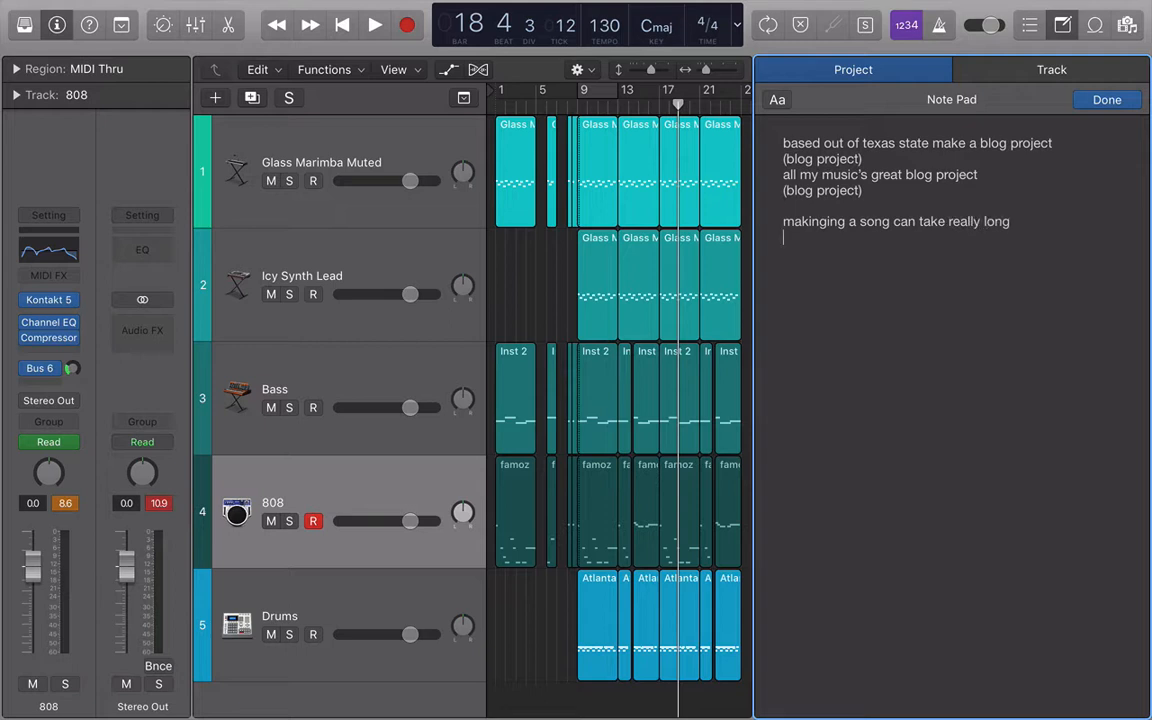
type("but")
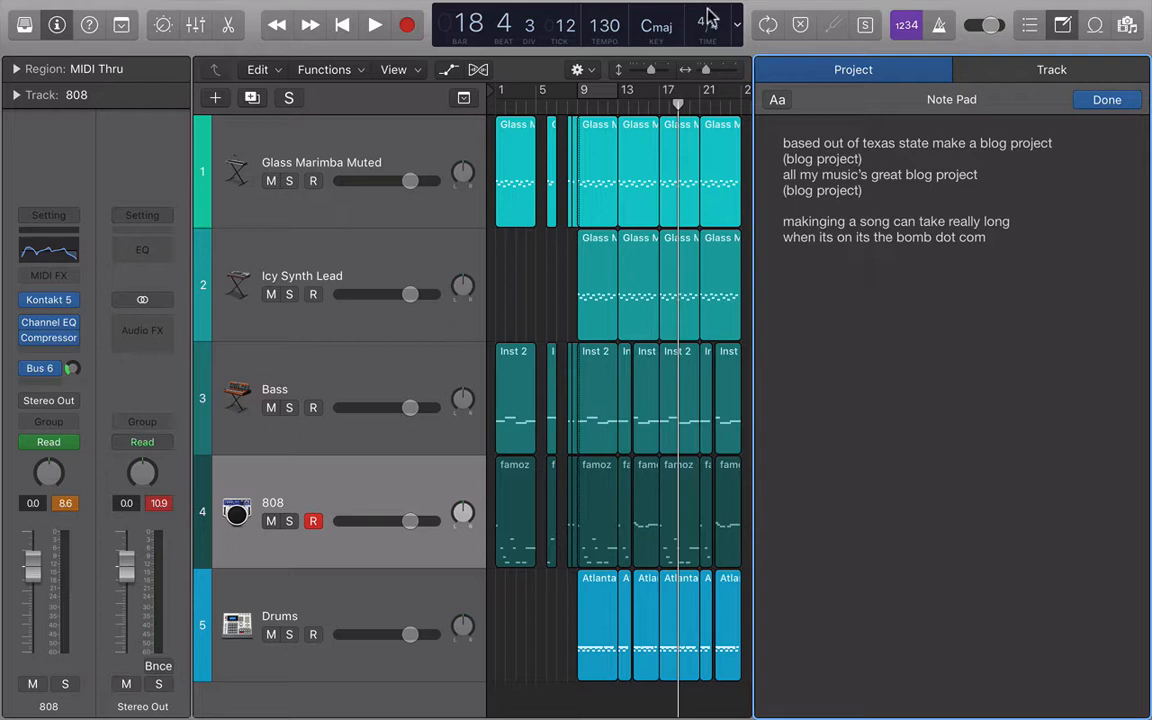
- Play the arrangement from about bar 12 to bar 15 and stop
left_click(613, 100)
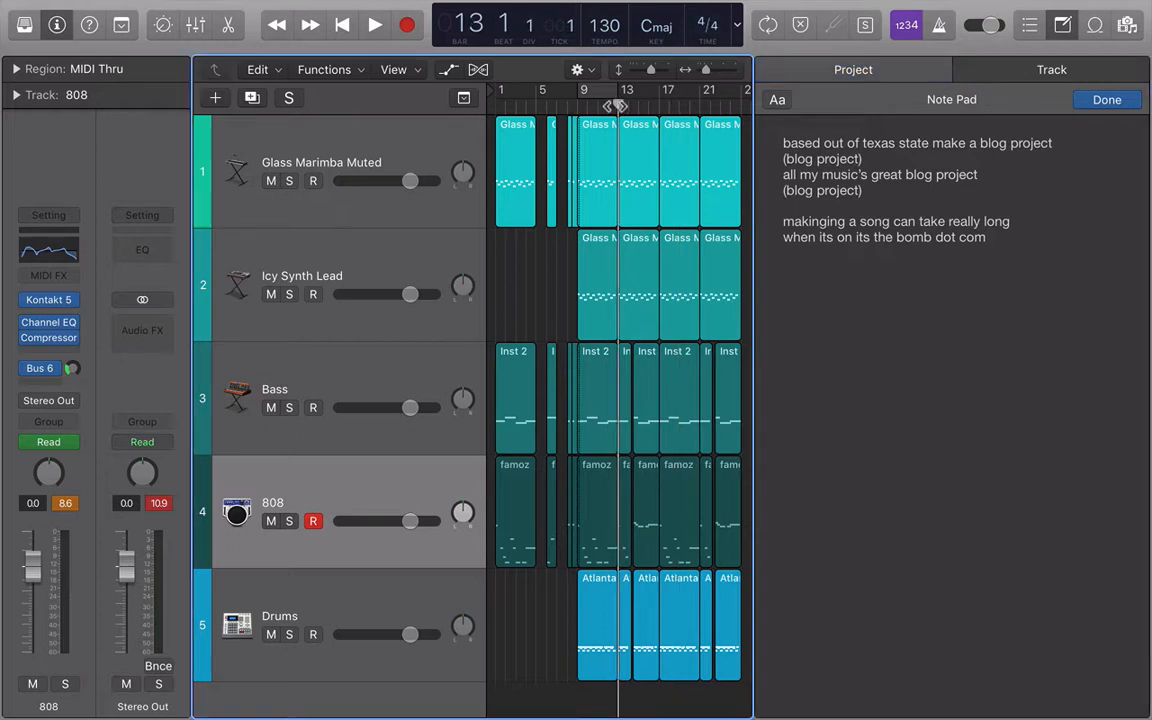
left_click_drag(615, 106, 605, 107)
key("space")
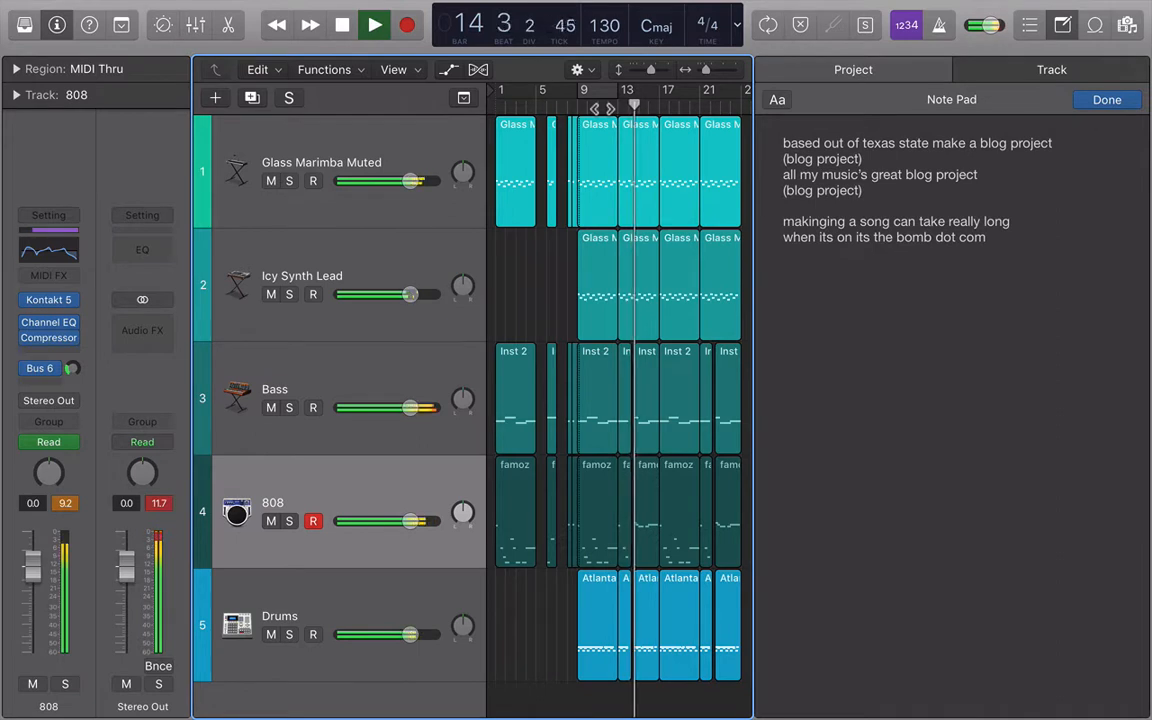
key("space")
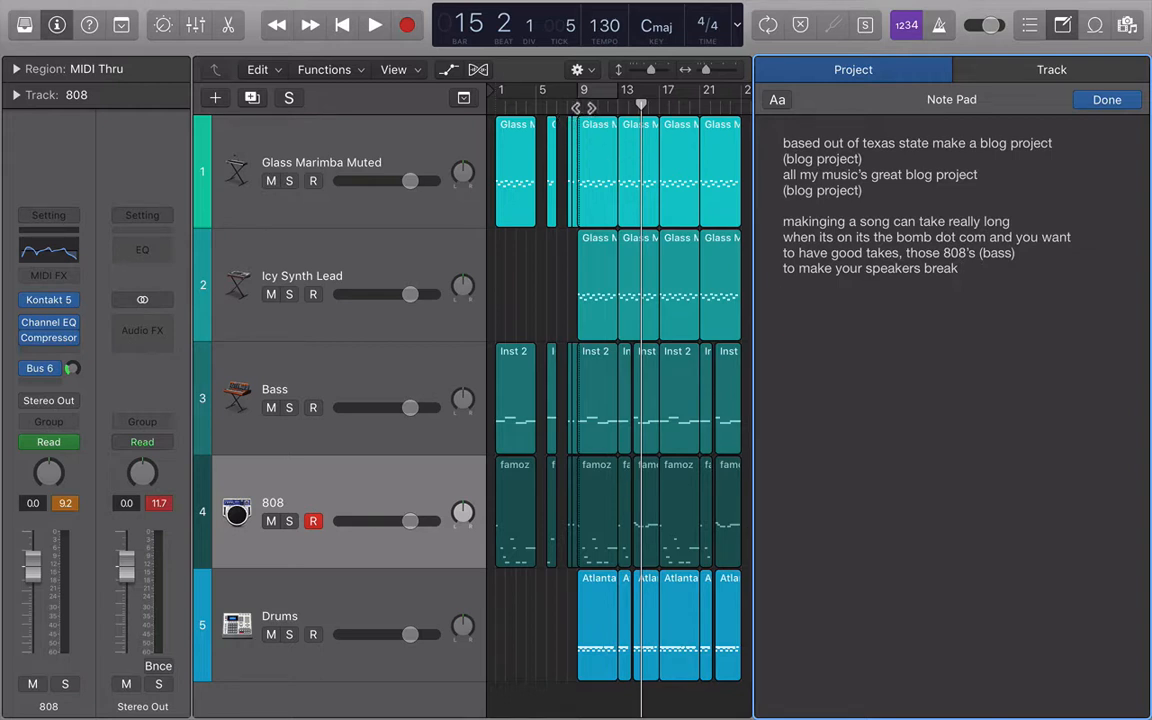
- Play the arrangement from the beginning of the project and stop in bar 16
key("Return")
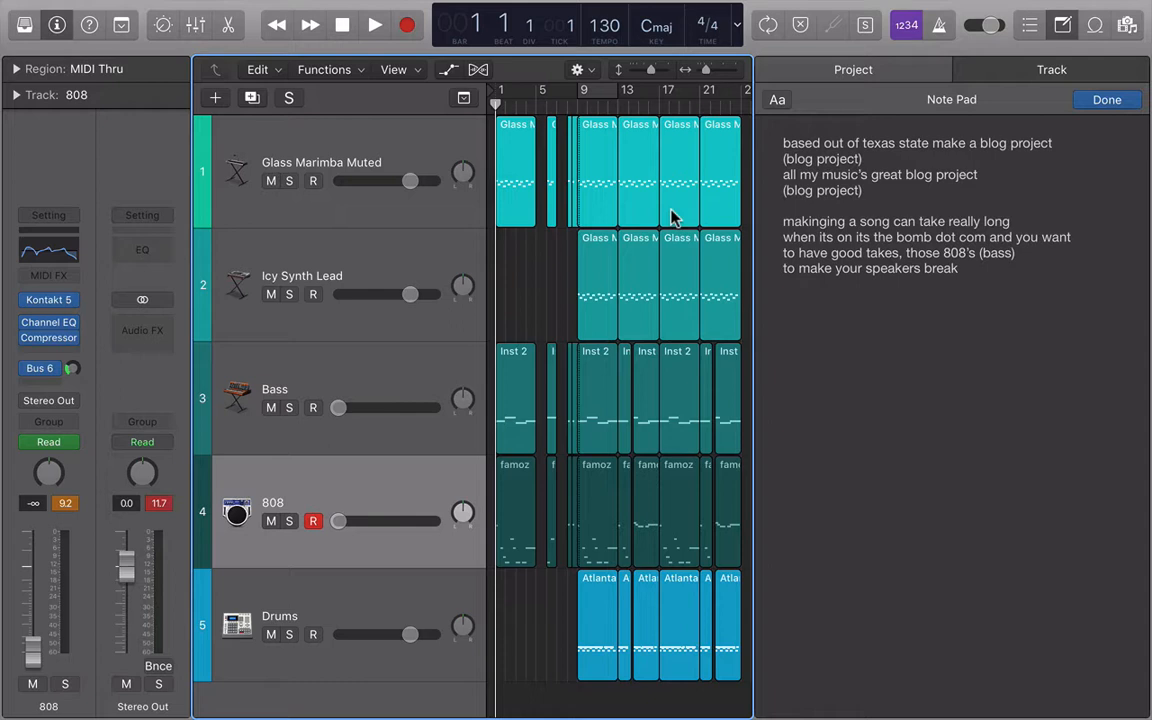
key("space")
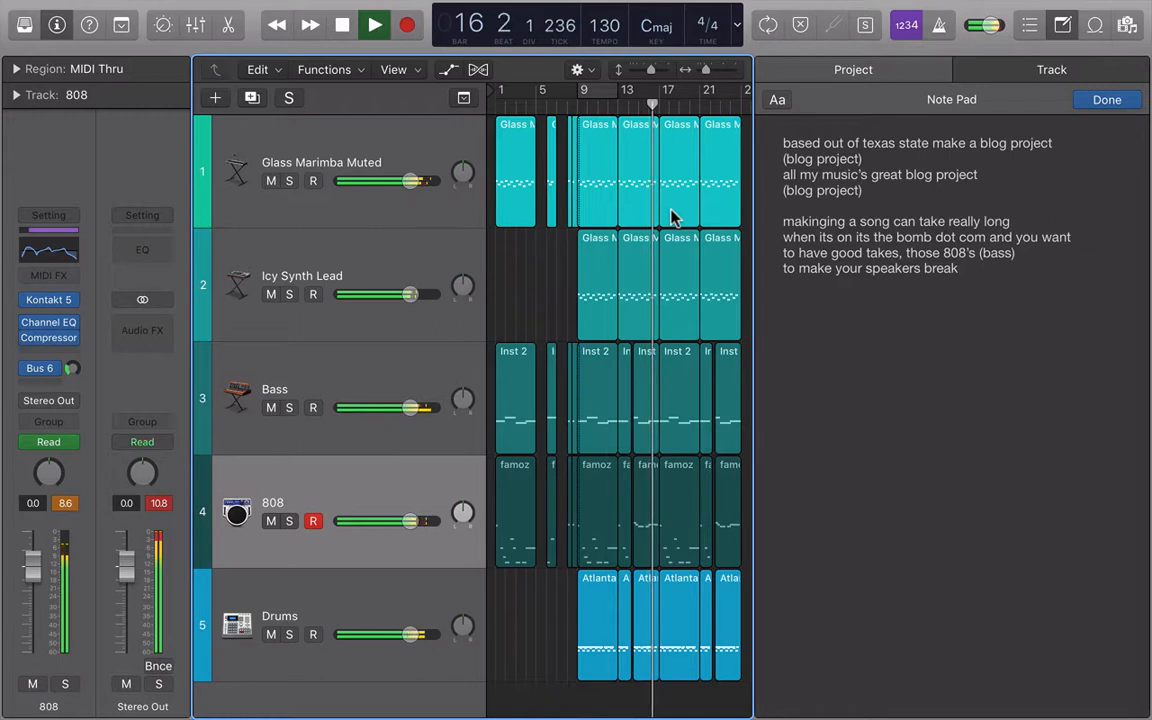
key("space")
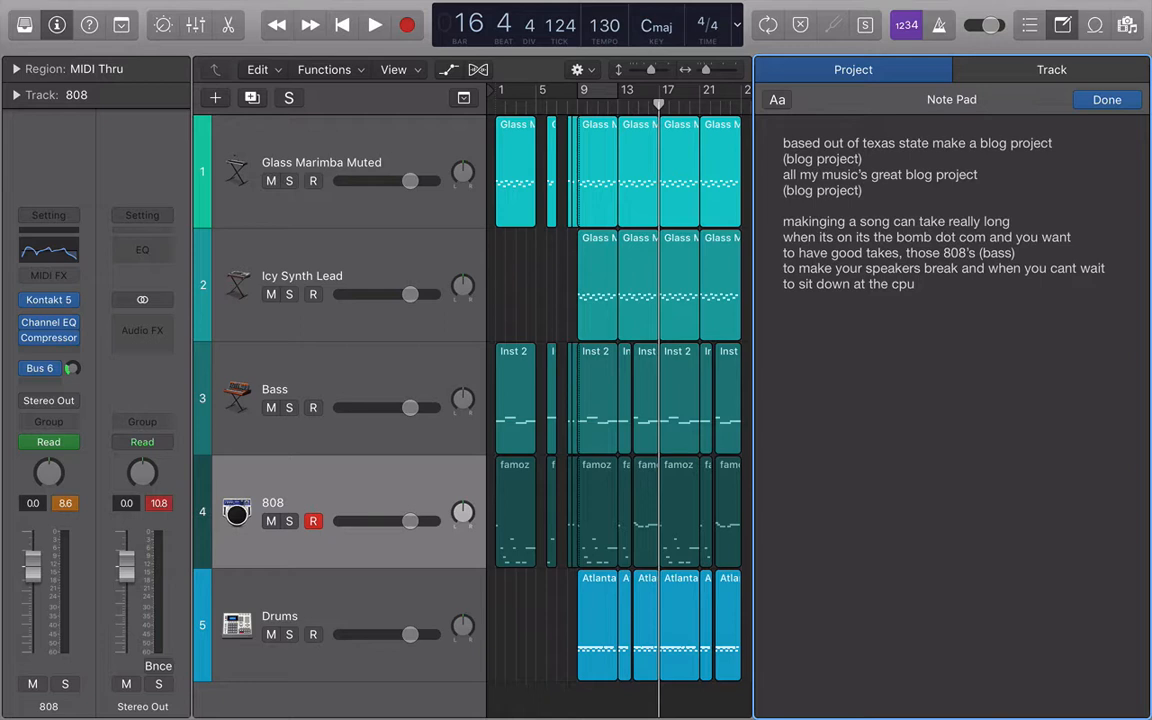
- Continue the lyrics after "cpu" with "never hit redo" and add the new line "we do it all in one"
type("never hit redo")
key("Return")
type("we do it all in one")
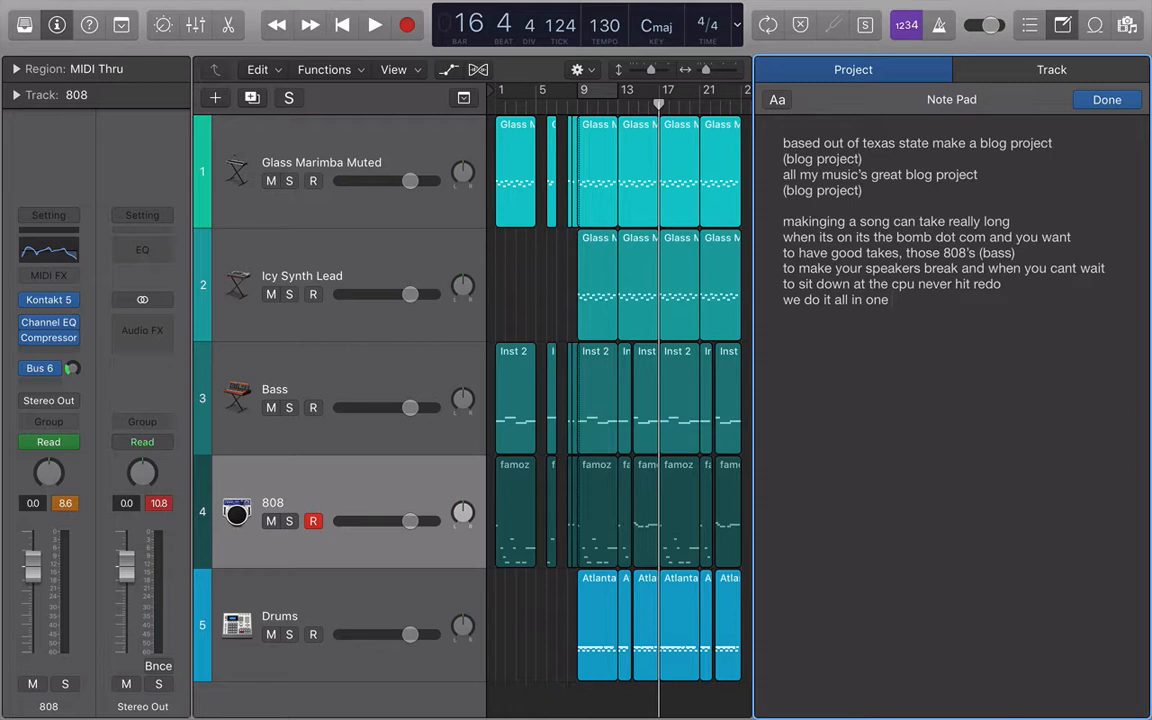
- Add the lyric lines "we are number one" and "life of a song dot com", and return the playhead to the project start
key("Return")
type("we are number one")
key("Return")
type("life of a song dot com")
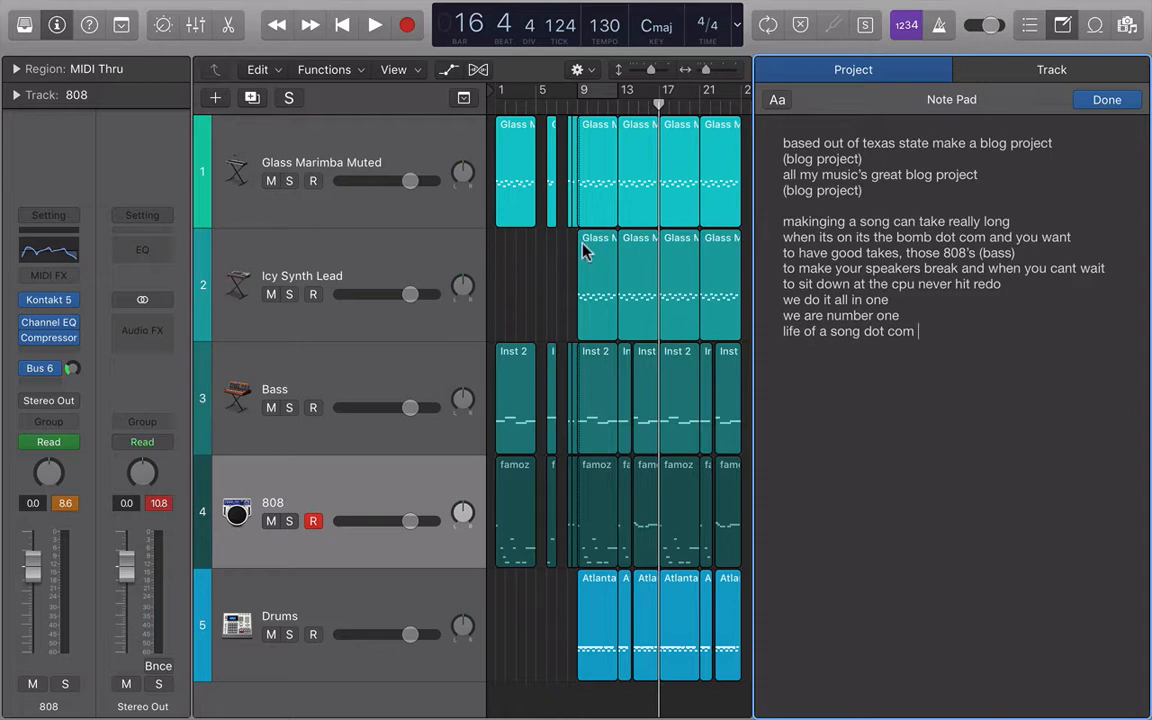
left_click(499, 105)
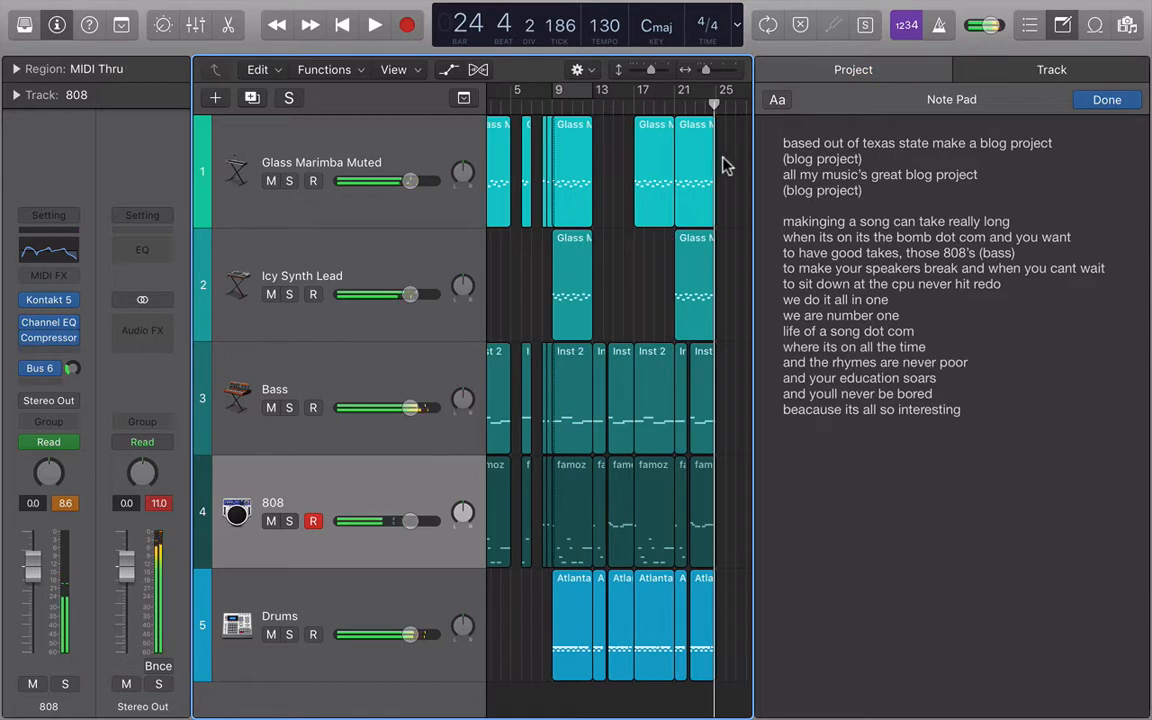
- Repeat the last Icy Synth Lead region once so the copy starts at bar 25, and briefly play the new part
left_click_drag(702, 167, 686, 297)
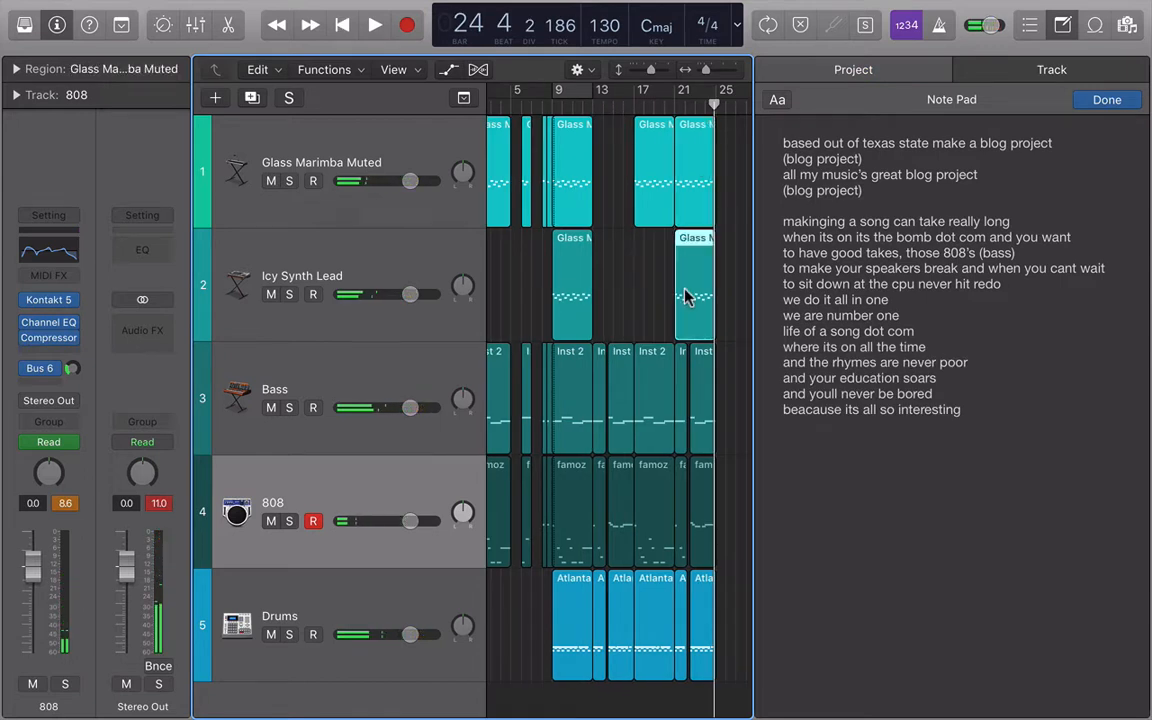
key("Delete")
key("super+z")
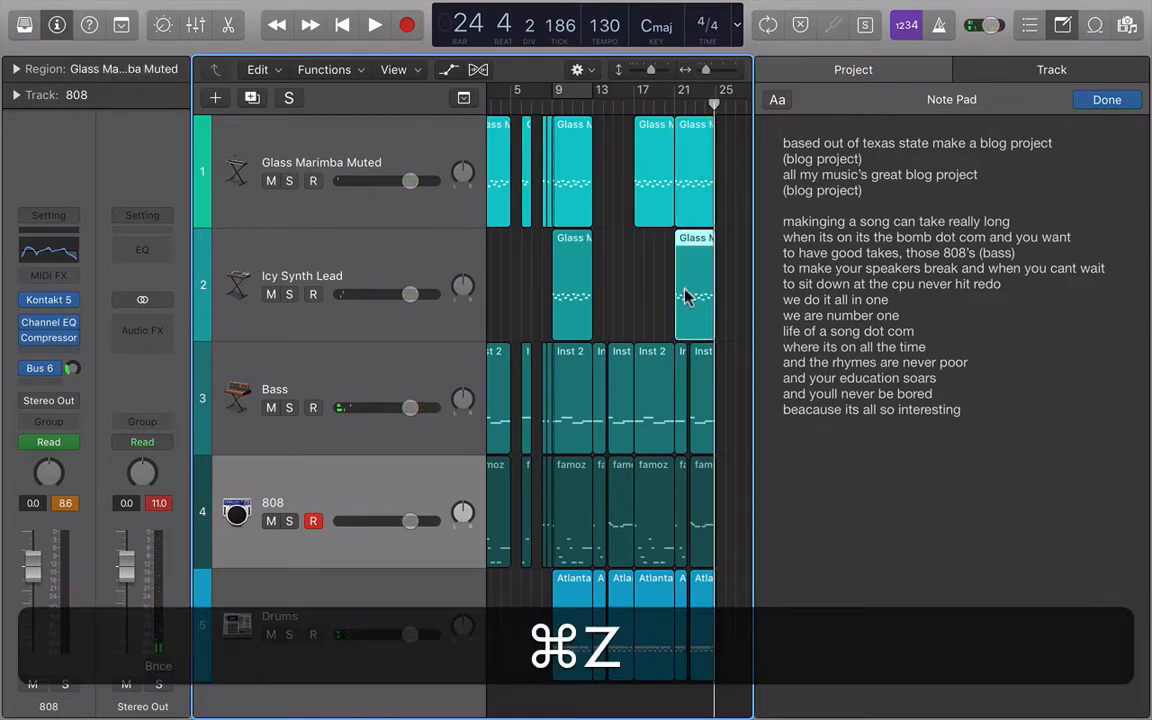
key("super+r")
scroll(728, 239, "right", 3)
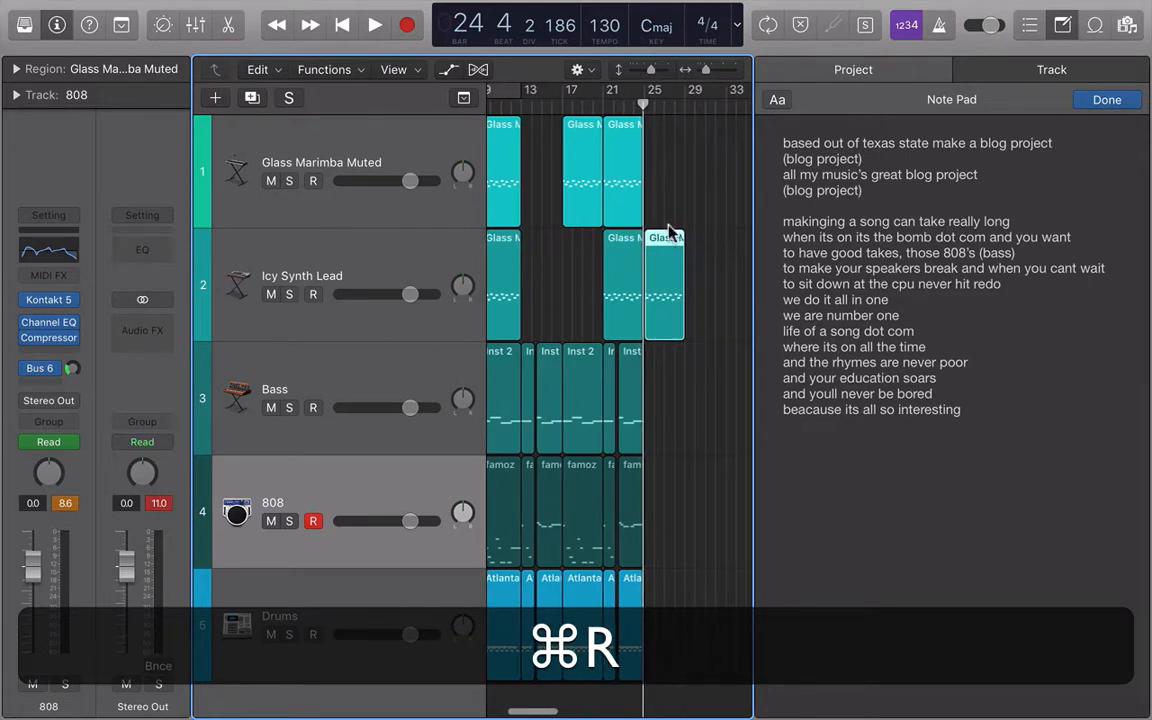
key("space")
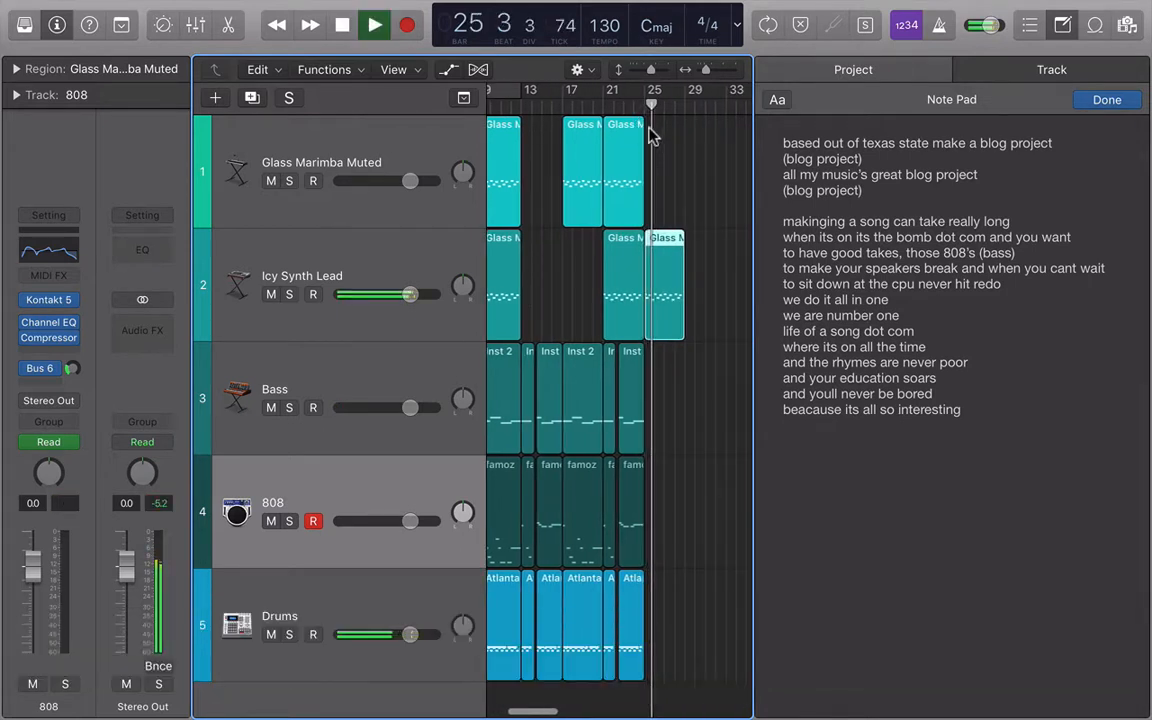
key("space")
- Copy the 808 track's famoz region at bar 17 and paste it at bar 25
left_click(630, 514)
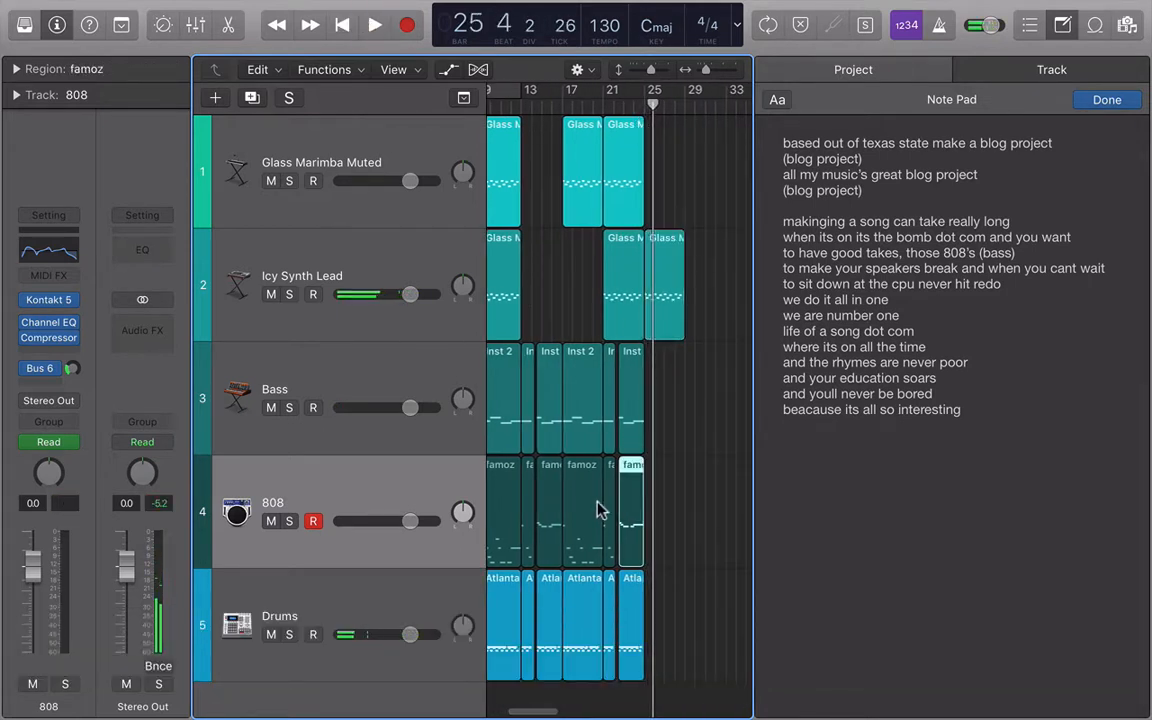
left_click(585, 508)
key("super+c")
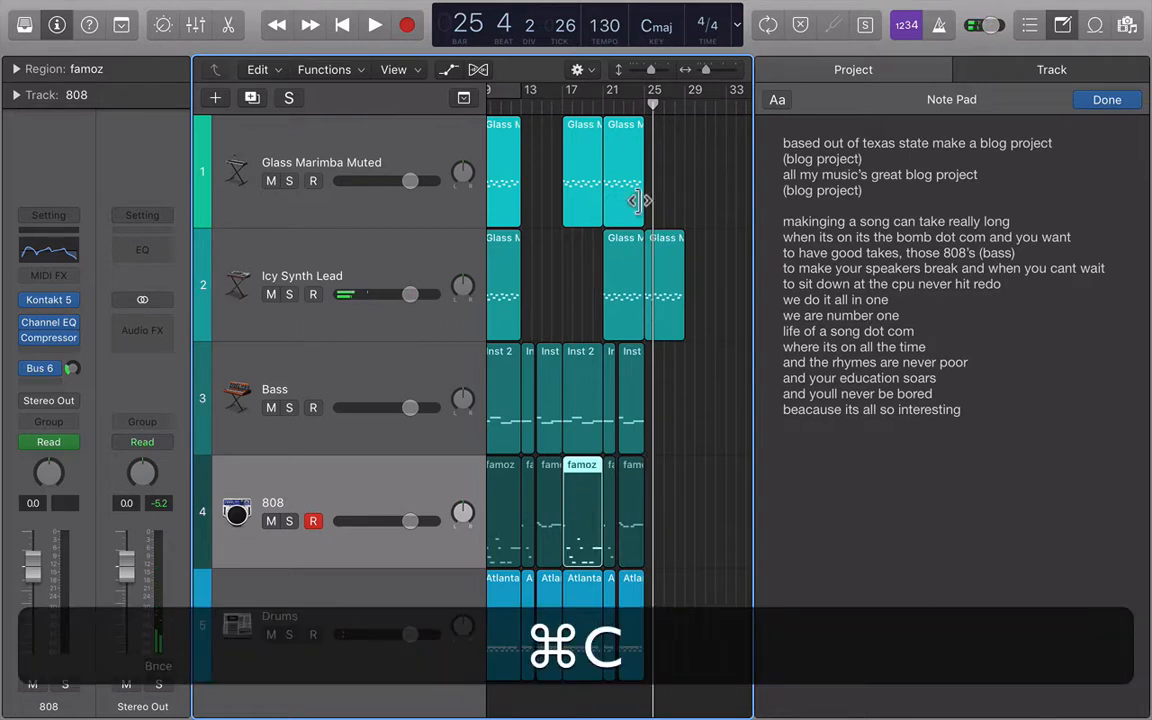
left_click(650, 100)
key("super+v")
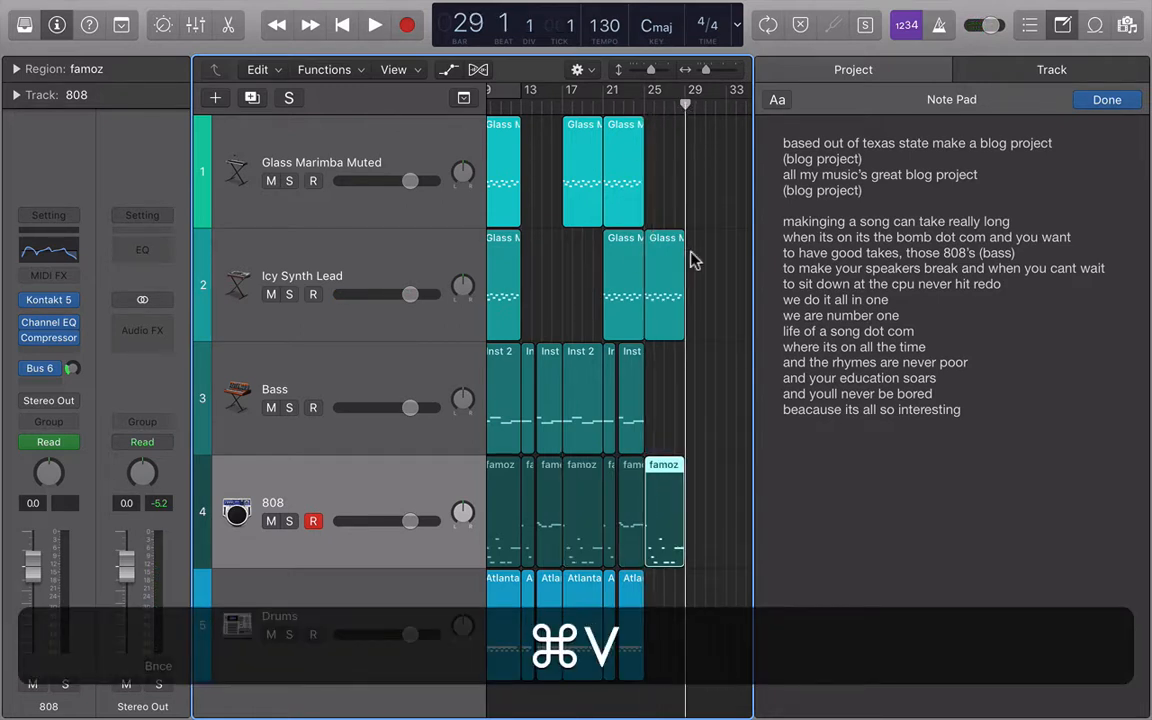
- Play the arrangement from about bar 24 to bar 30 and stop
left_click(637, 100)
key("space")
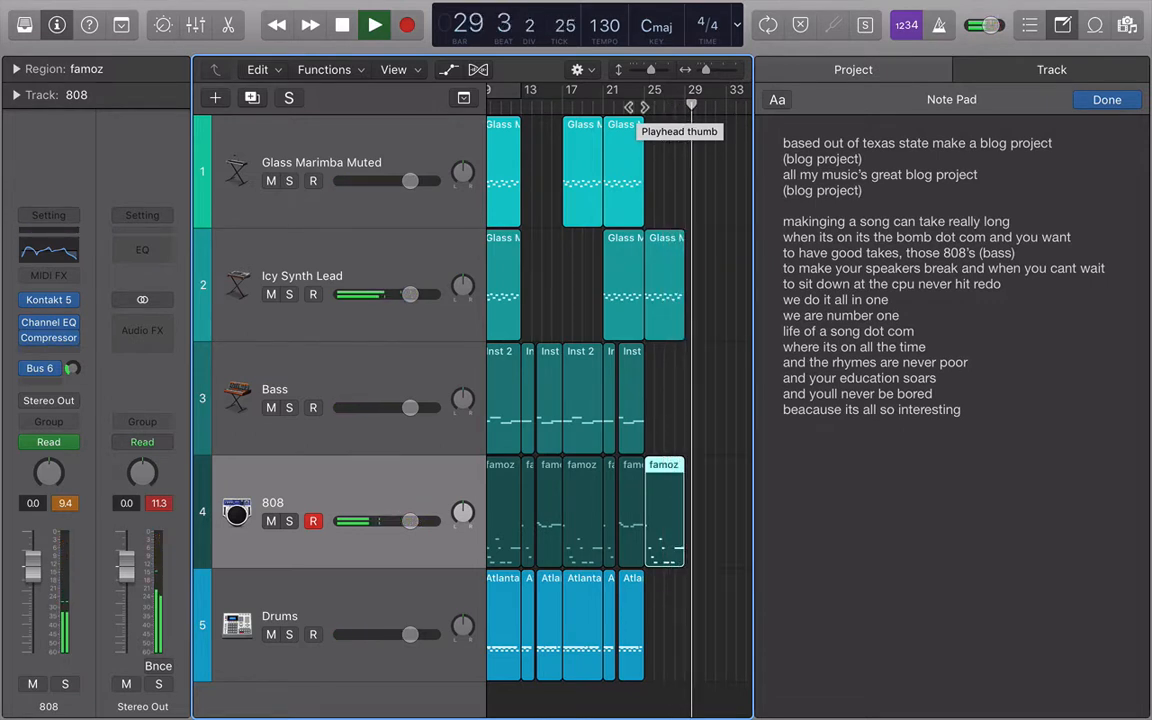
key("space")
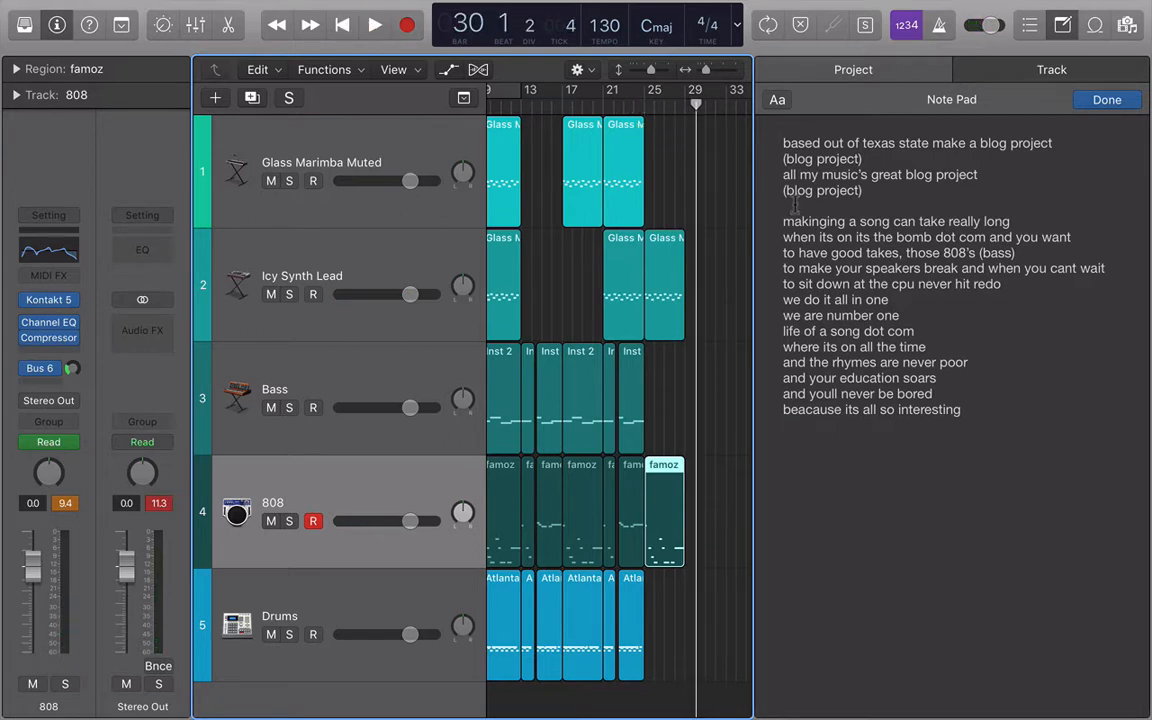
- Close the Note Pad and shorten the project by moving its end marker back to 30 4 1 1
key("alt+super+p")
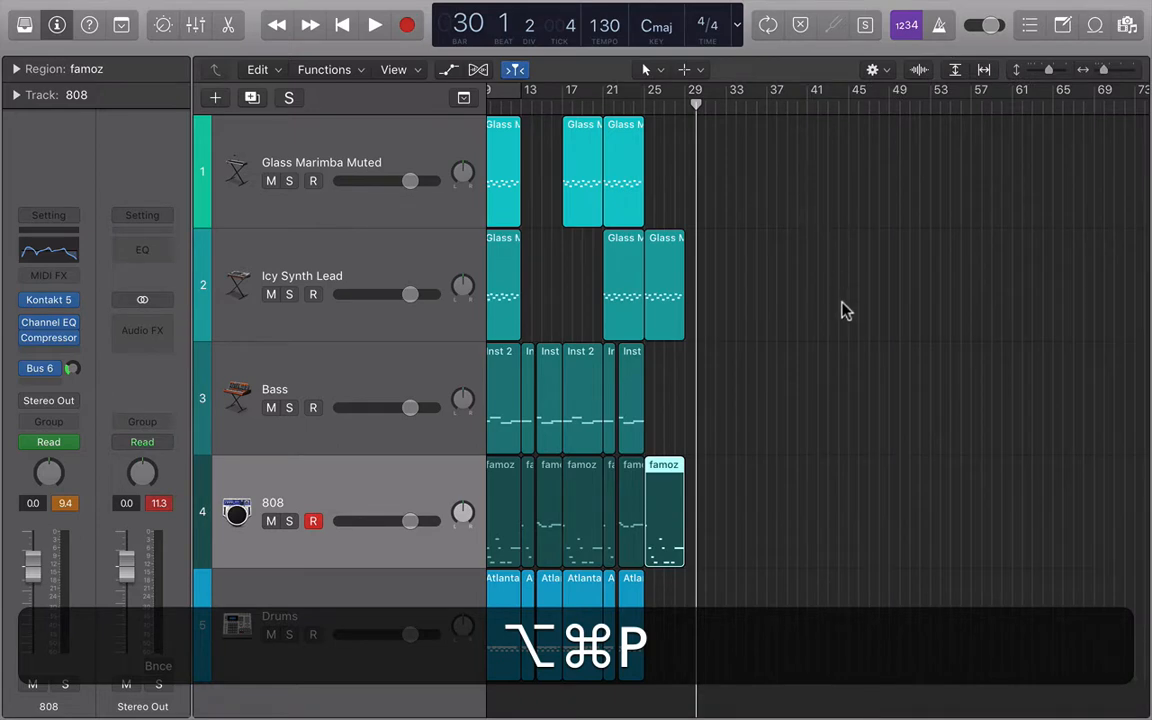
left_click(779, 700)
key("z")
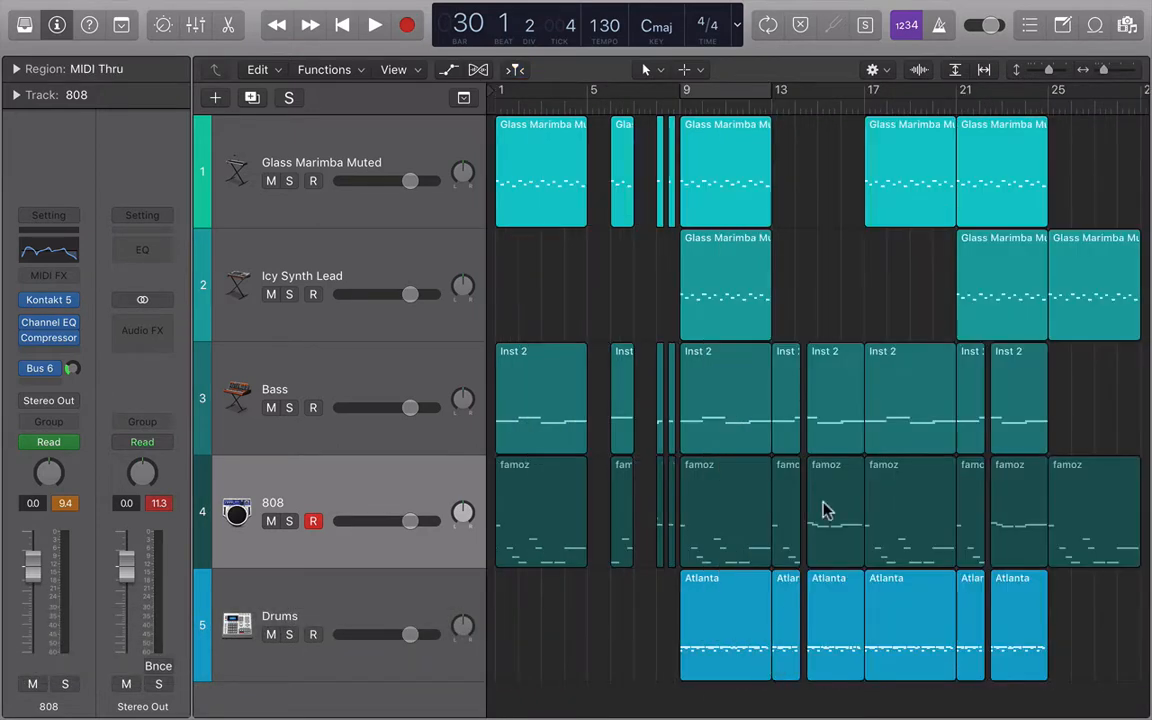
key("z")
scroll(1029, 314, "right", 15)
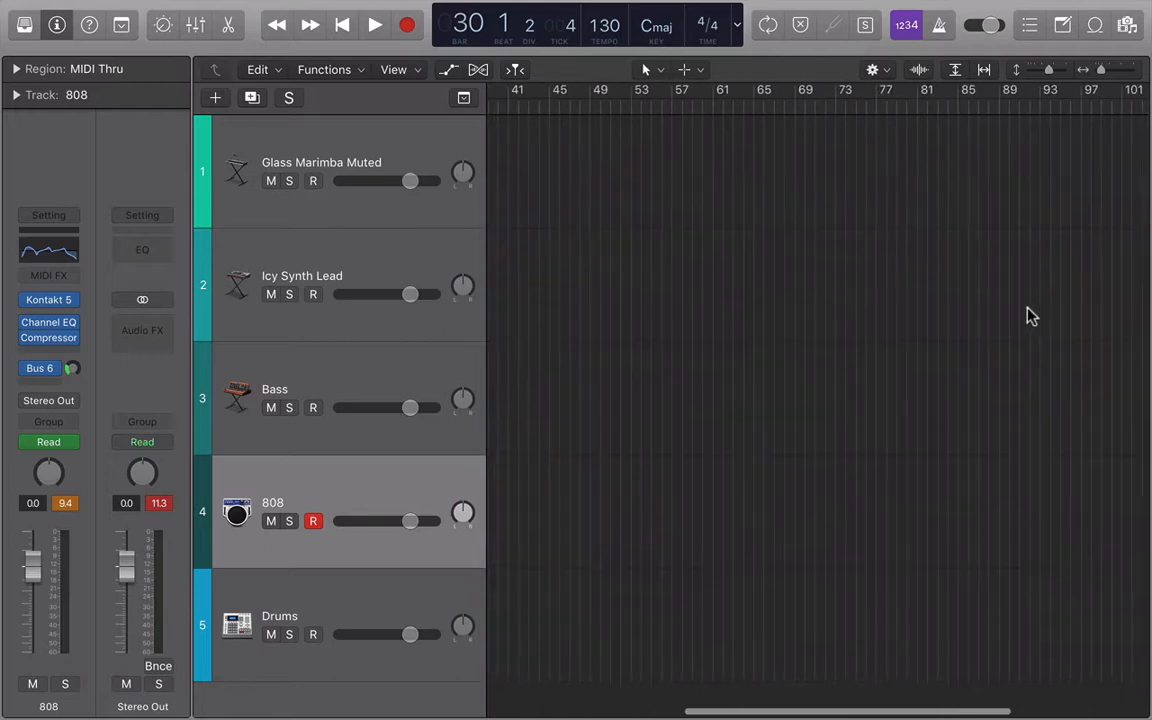
mouse_move(1123, 98)
left_mouse_down()
mouse_move(833, 121)
mouse_move(549, 121)
left_mouse_up()
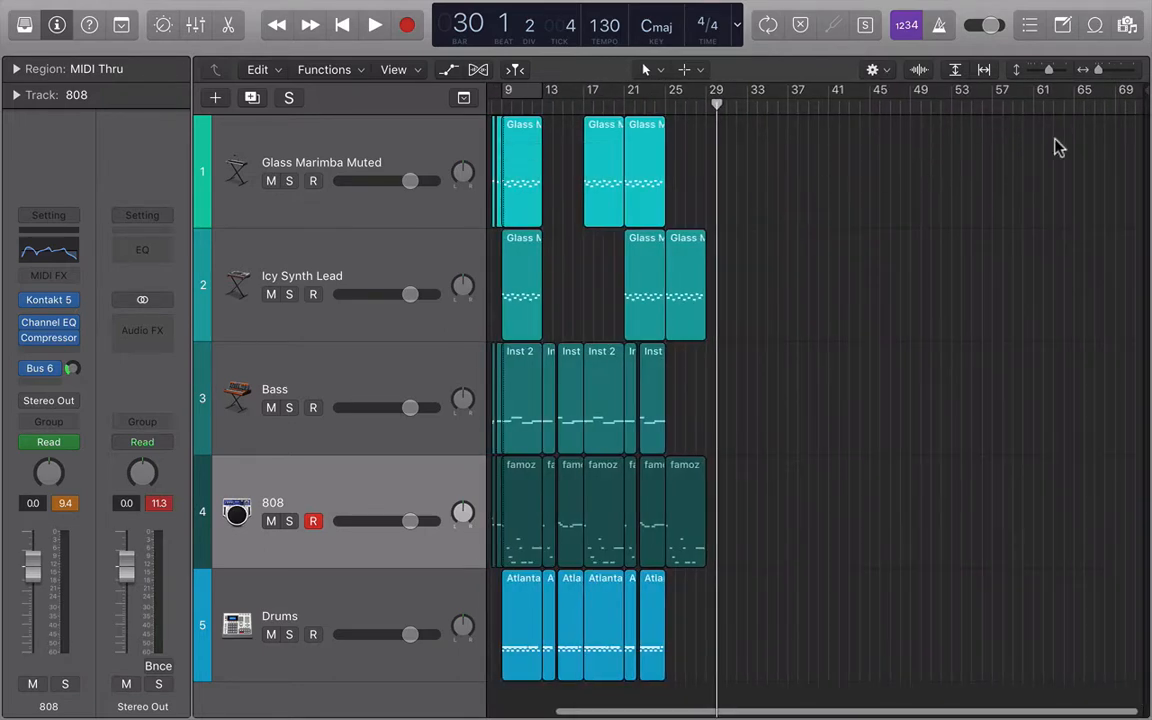
mouse_move(1138, 89)
left_mouse_down()
mouse_move(1000, 92)
mouse_move(728, 140)
left_mouse_up()
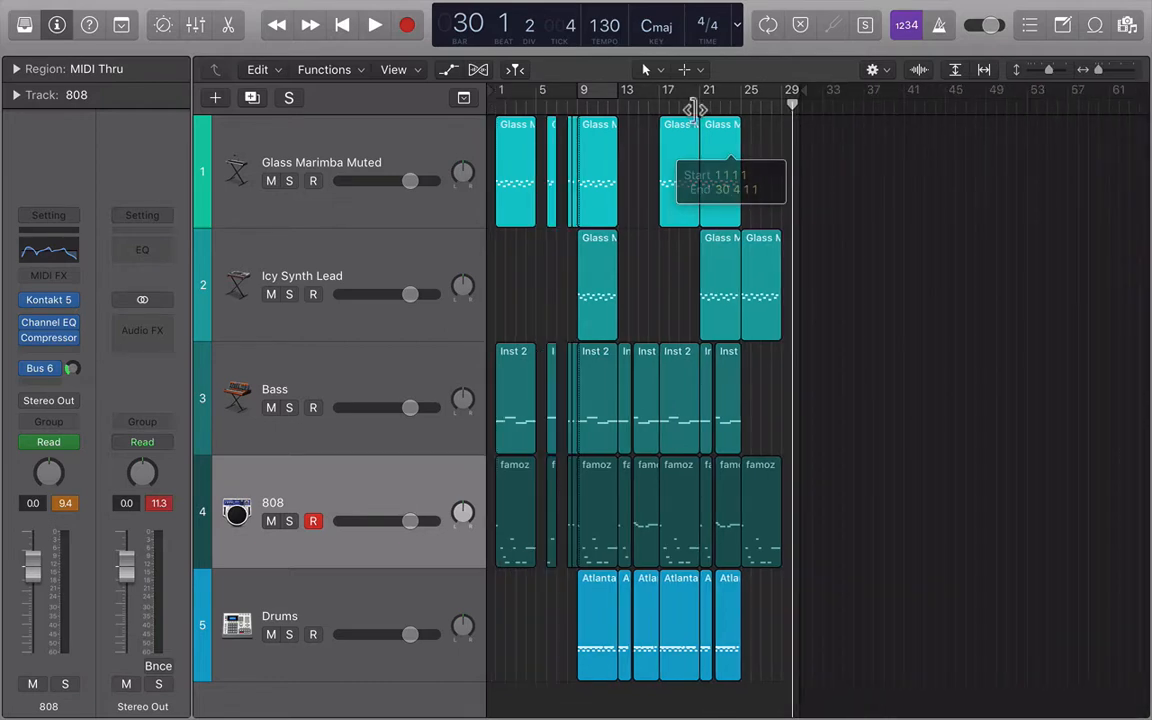
- Play the end of the arrangement from bar 28 and stop in bar 29
key("comma")
key("comma")
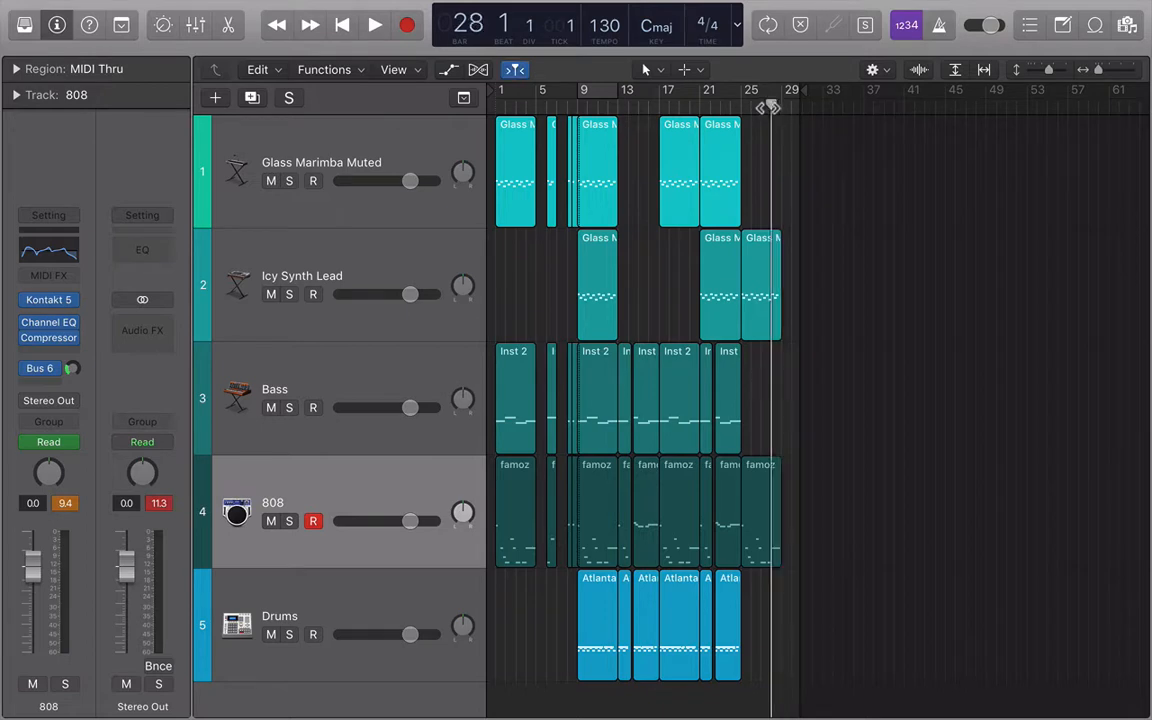
key("space")
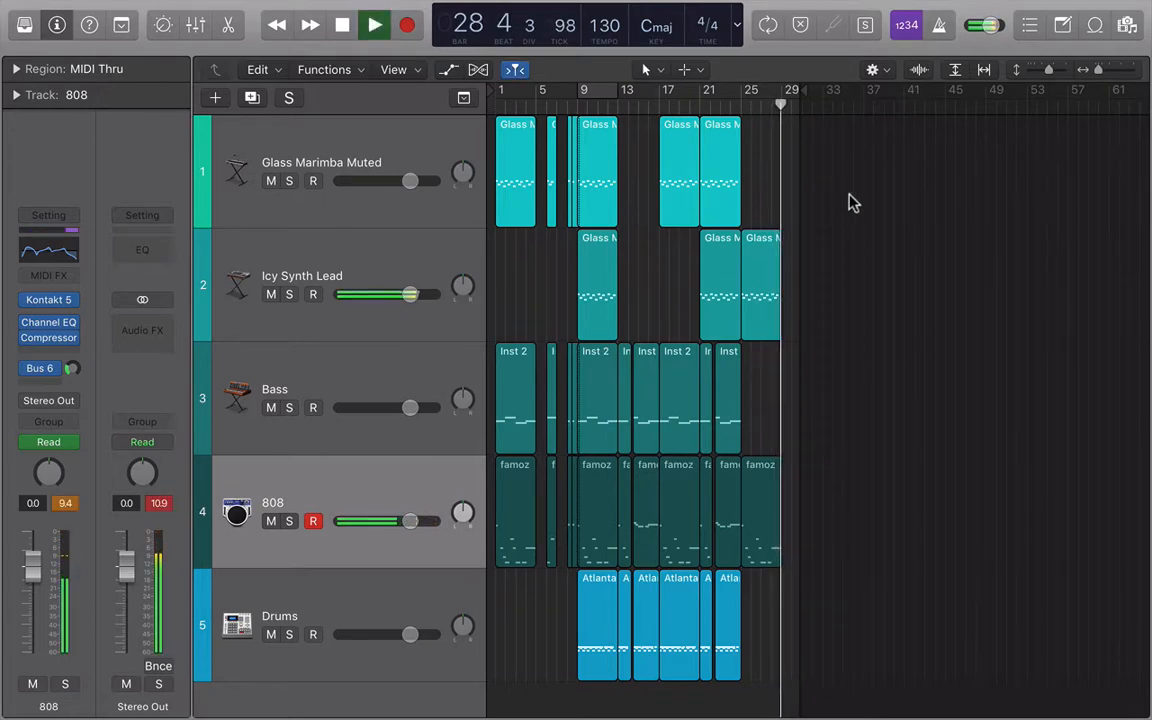
key("space")
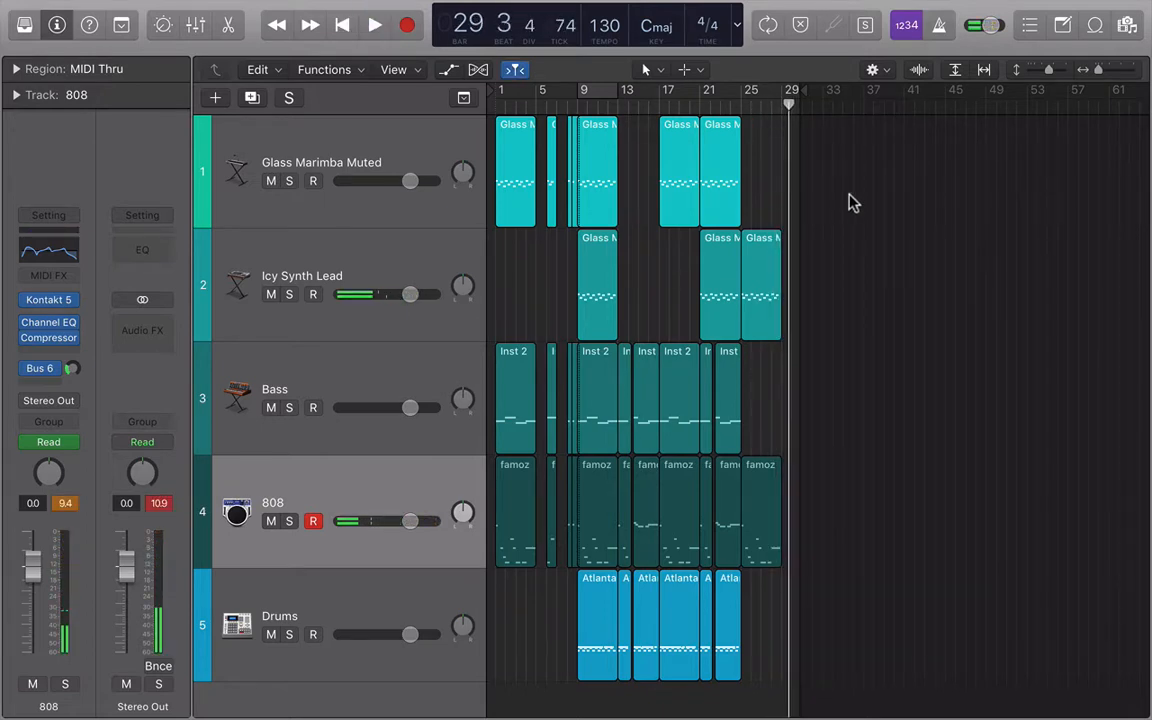
- Move the project end marker to 30 1 1 1 and fit the whole arrangement in view
scroll(850, 202, "up", 5)
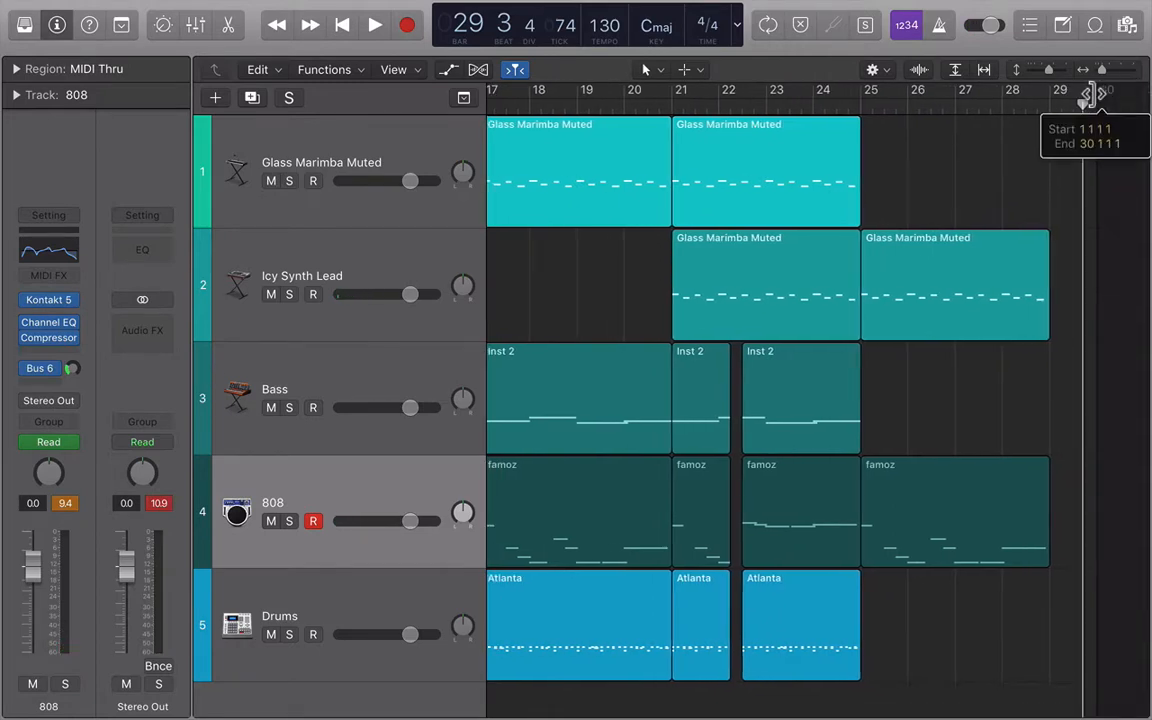
scroll(1088, 231, "left", 2)
key("z")
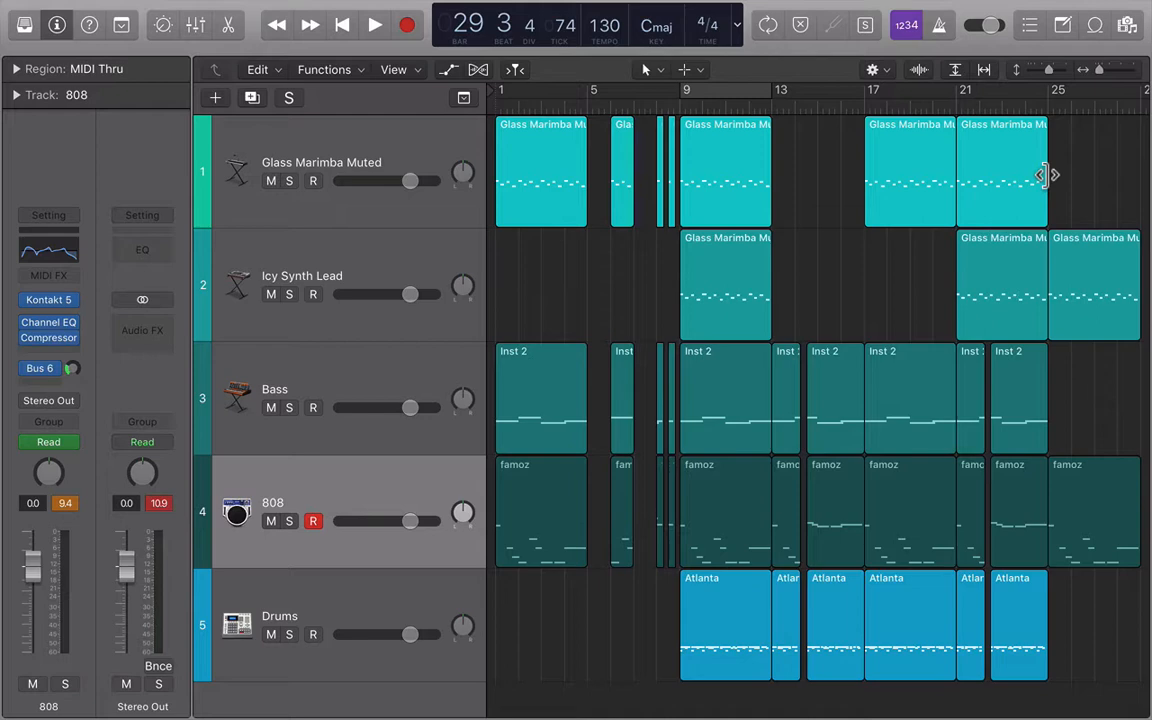
- Create a new audio track below the Drums track and set its input to Input 2
left_click(404, 596)
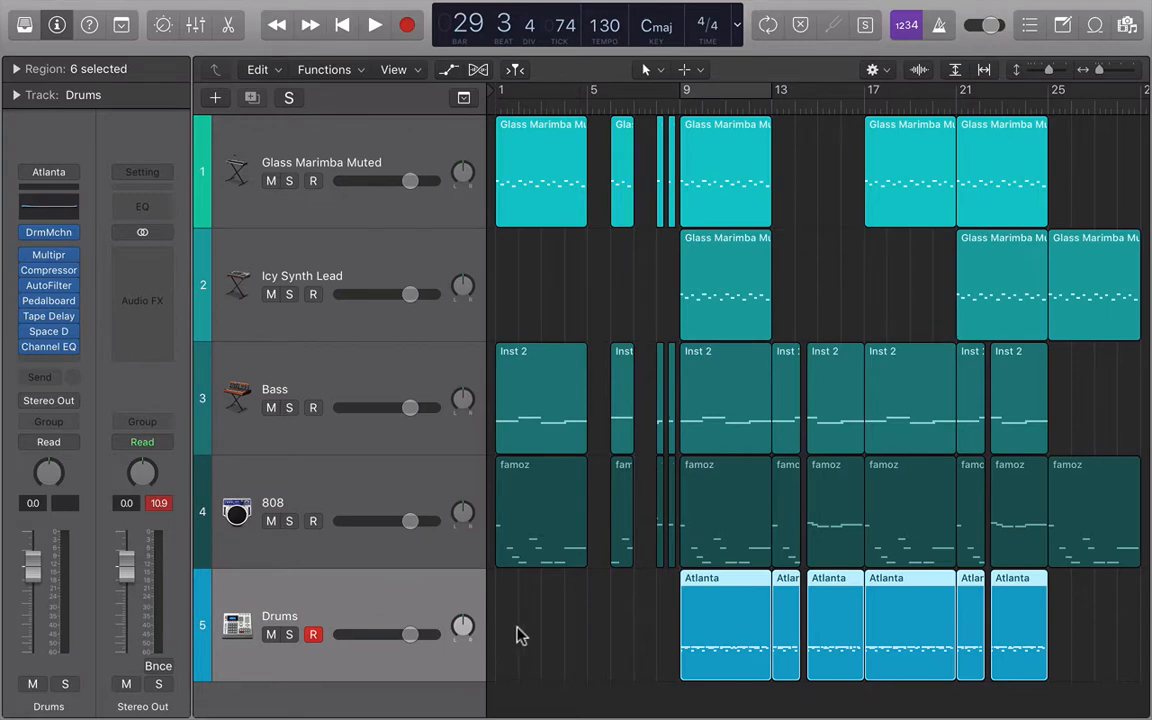
key("alt+super+a")
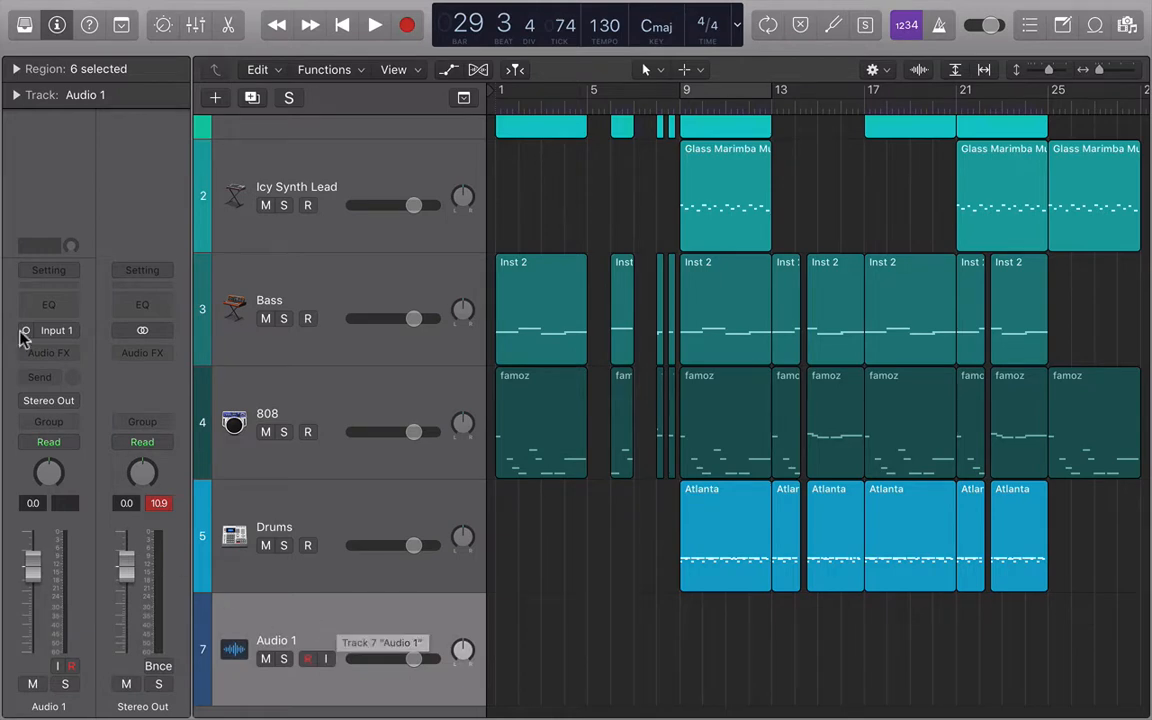
left_click(55, 330)
mouse_move(103, 382)
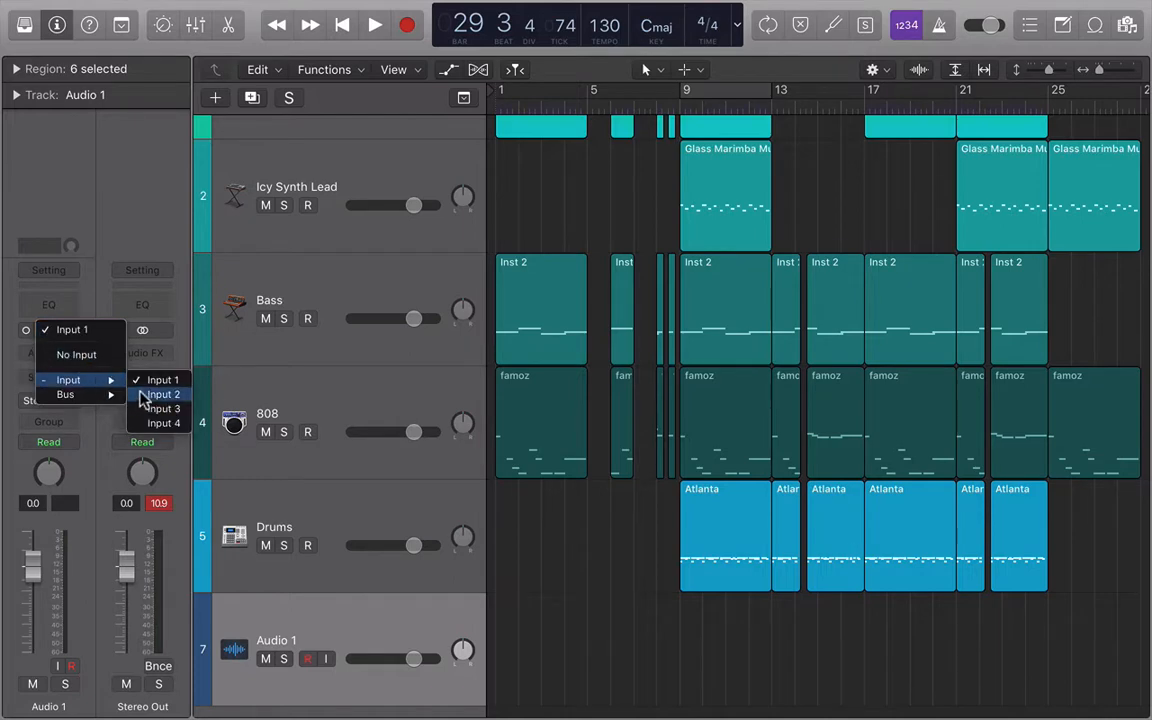
left_click(145, 396)
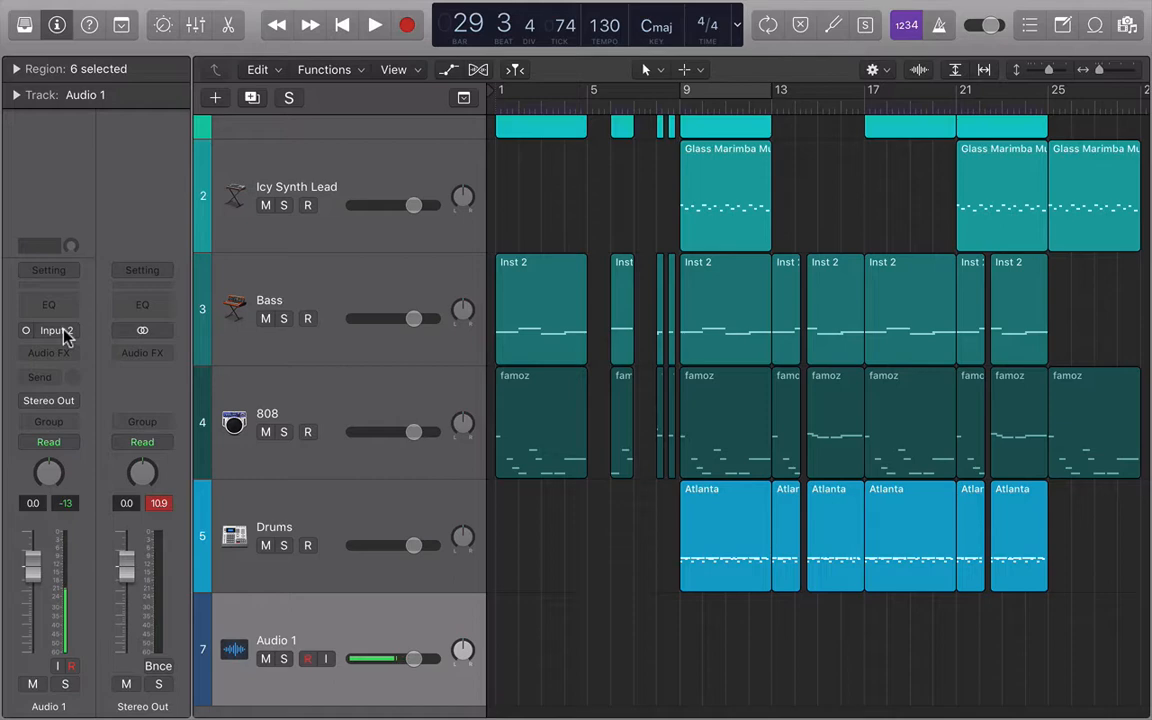
- Check which input device is selected in the audio device preferences, then close them without changing it
key("super+comma")
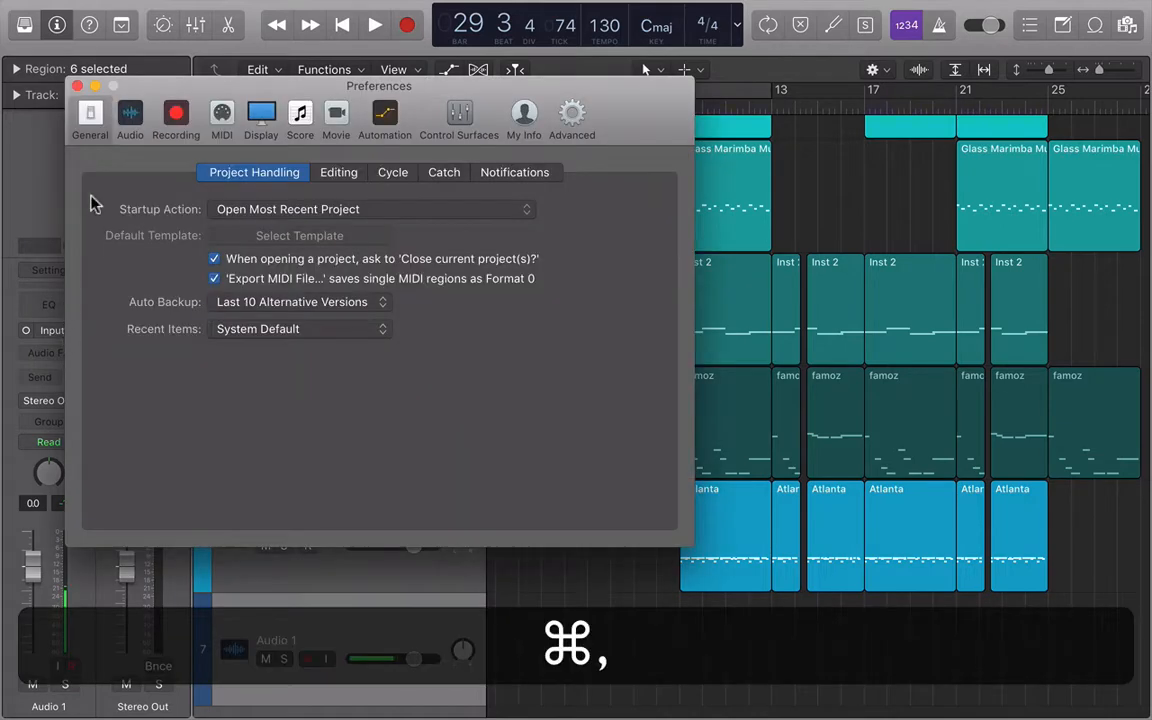
left_click(128, 118)
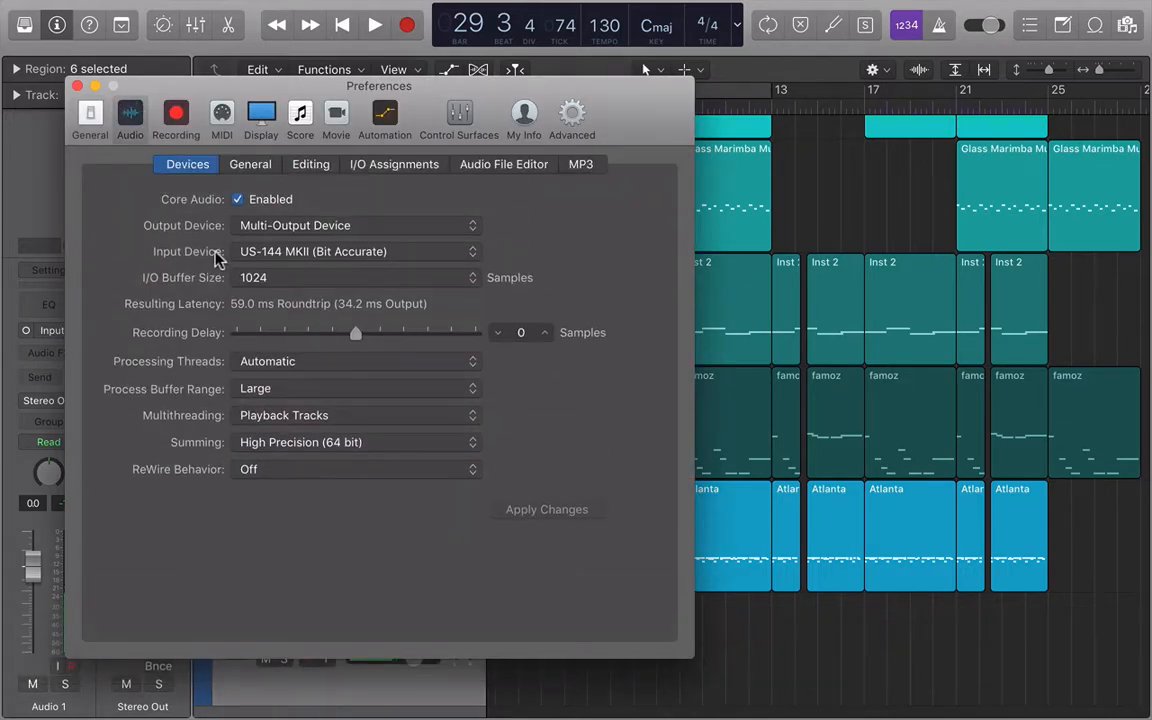
left_click(257, 254)
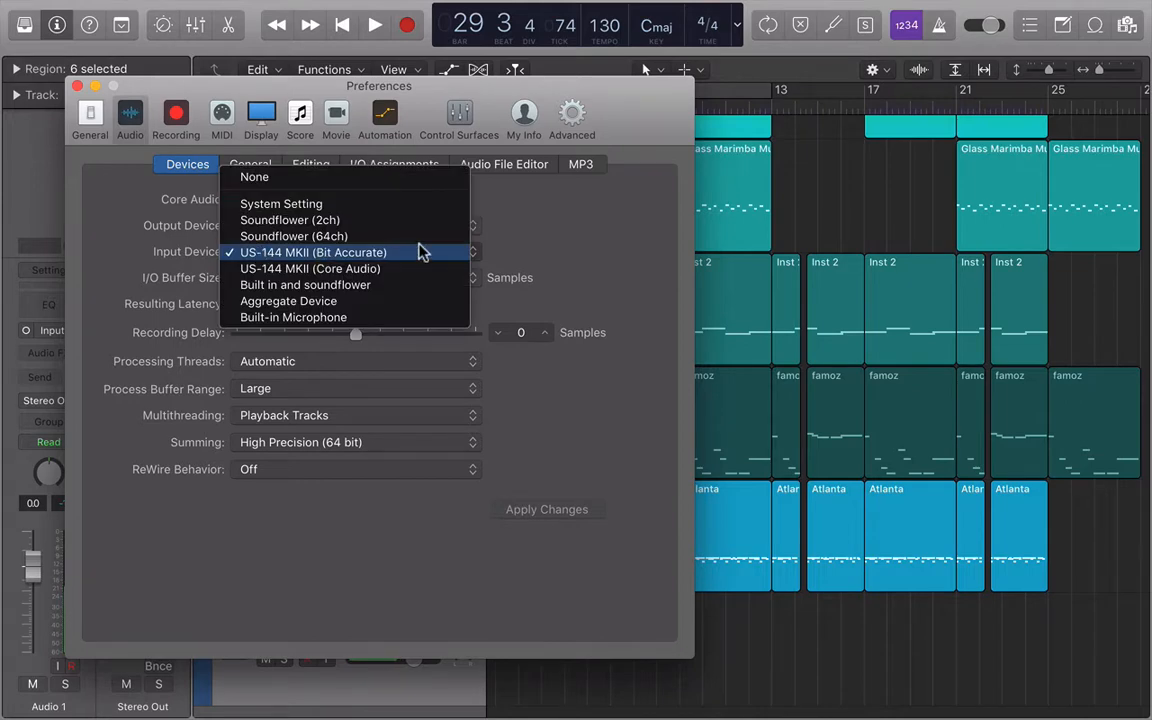
left_click(522, 247)
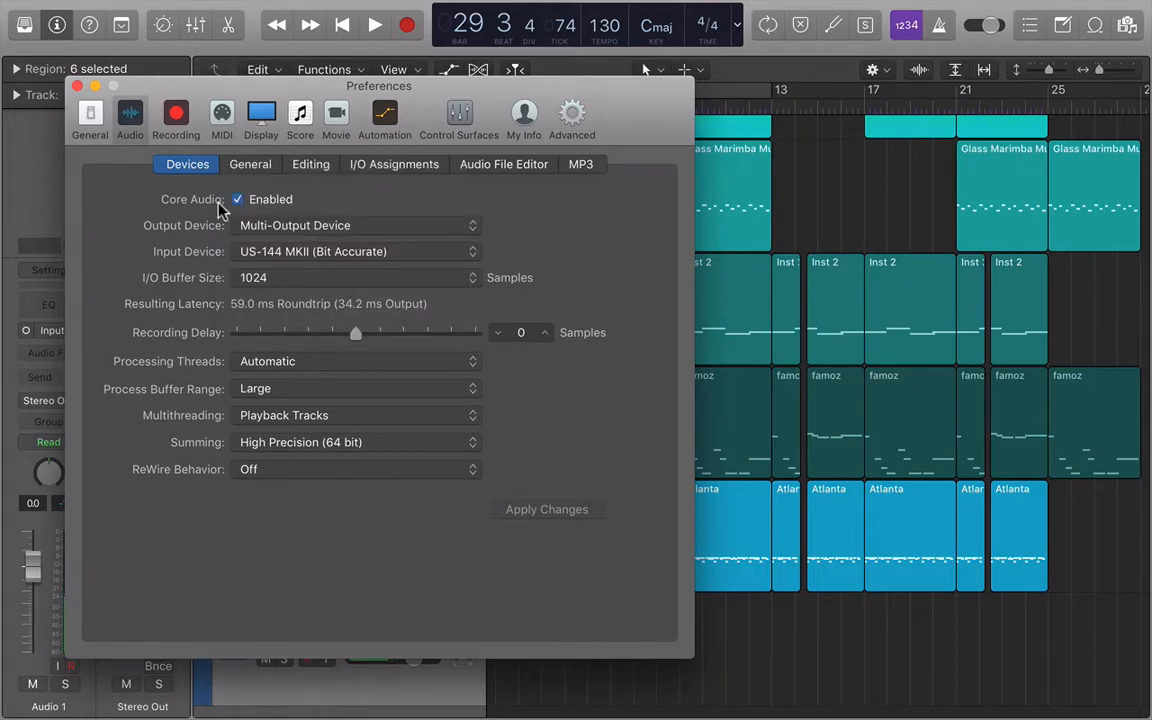
left_click(77, 86)
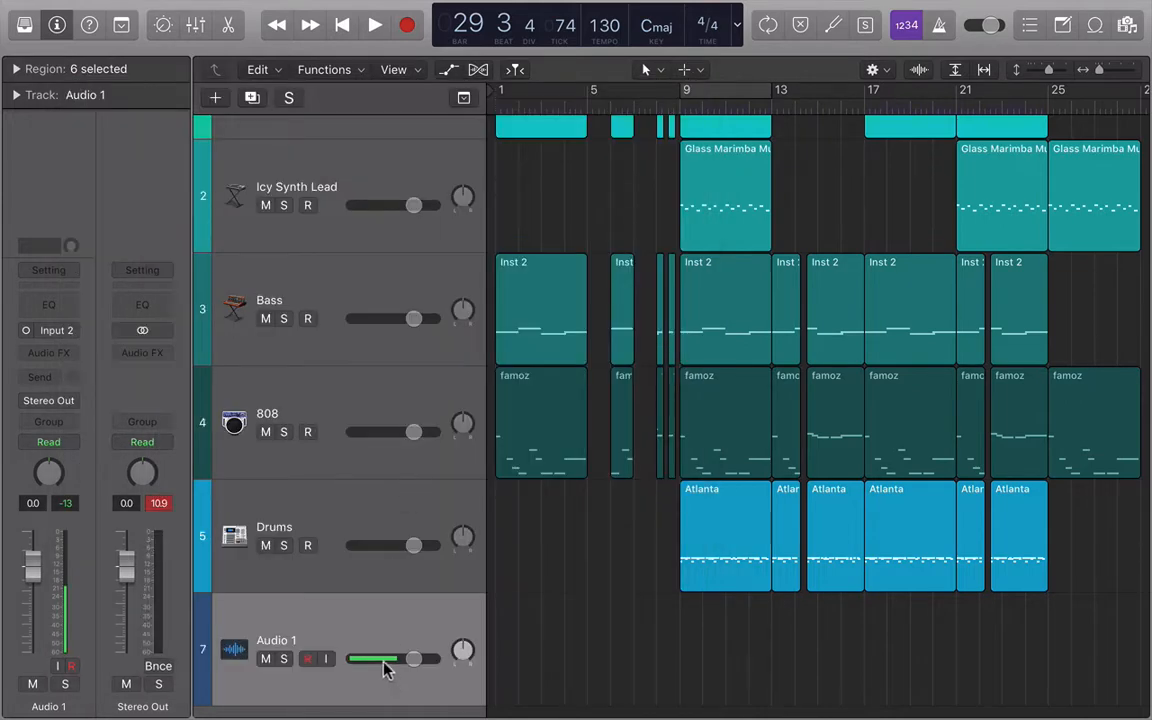
- Try Input 3 as the recording input of the Audio 1 track
left_click(52, 330)
mouse_move(92, 380)
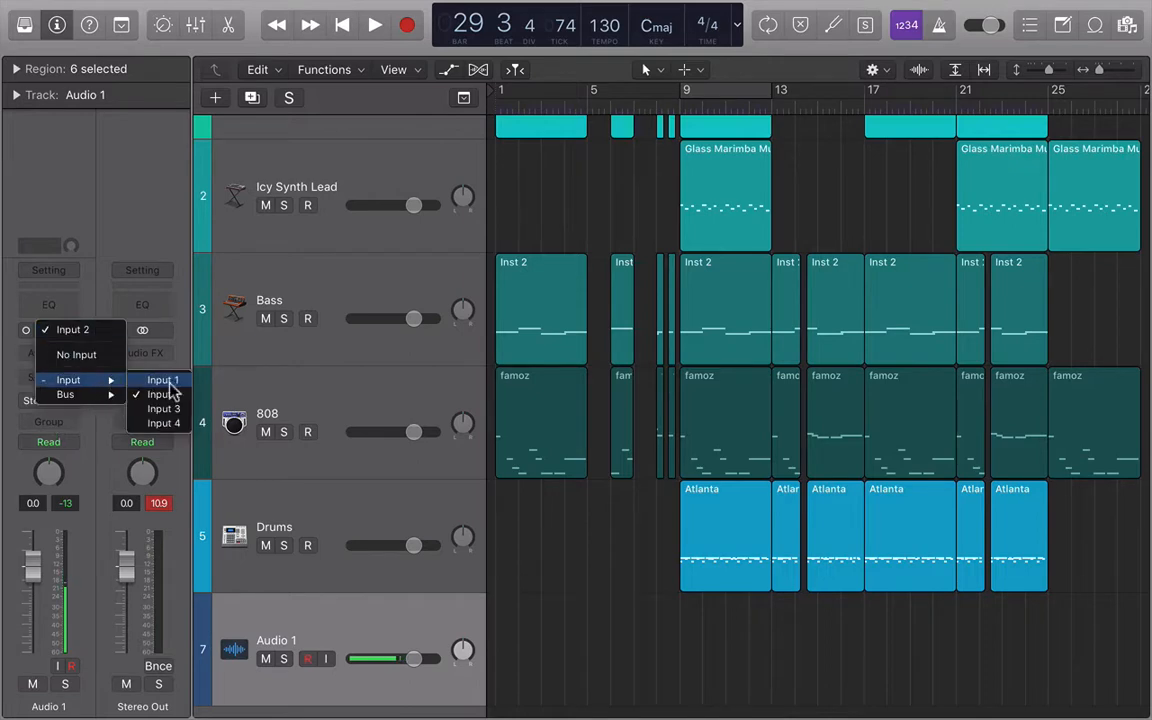
left_click(162, 408)
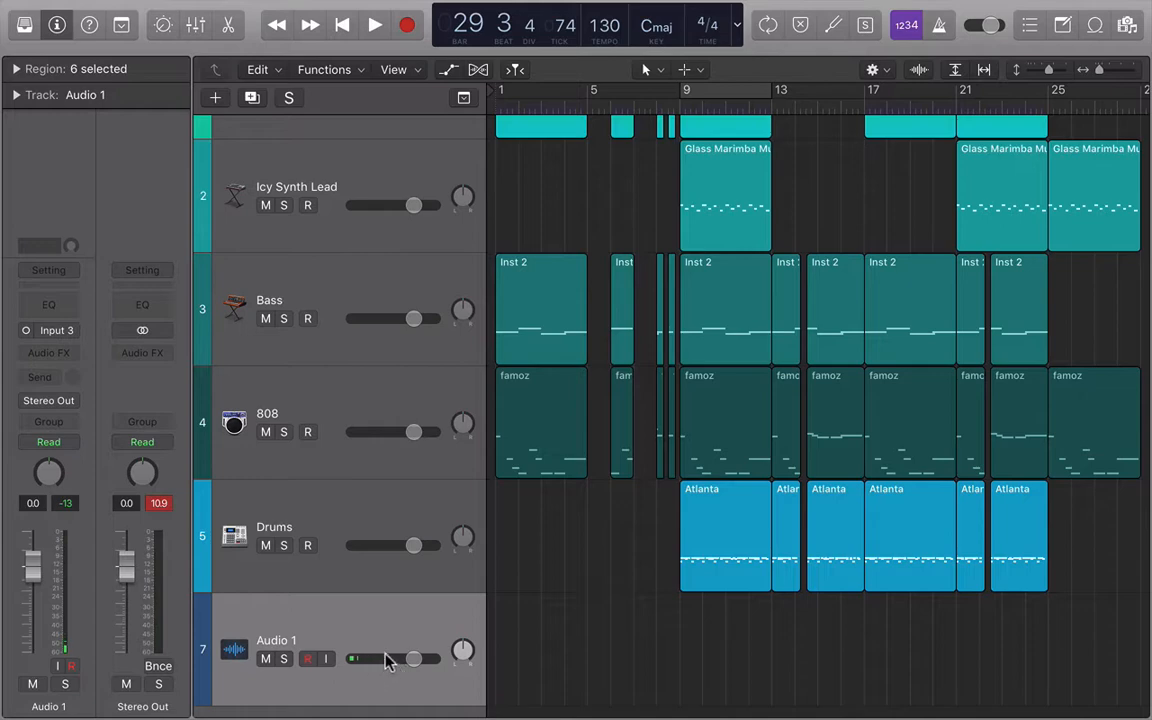
- Set the Audio 1 track's input back to Input 2
left_click(62, 331)
mouse_move(103, 386)
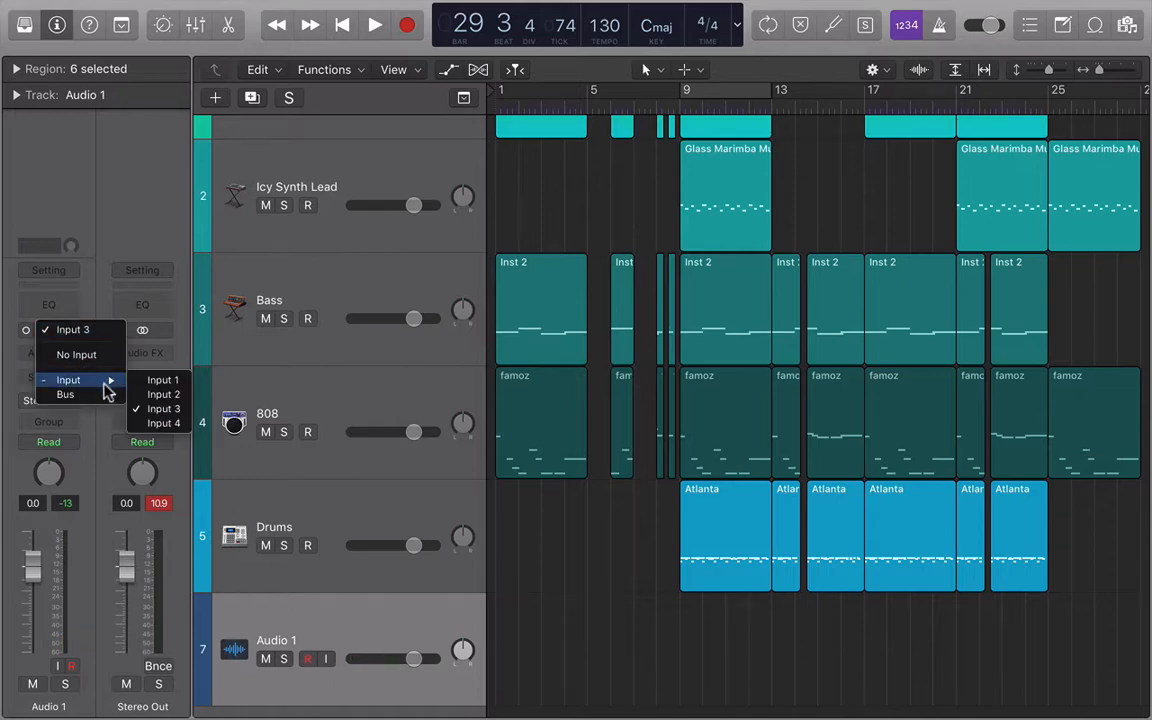
left_click(157, 395)
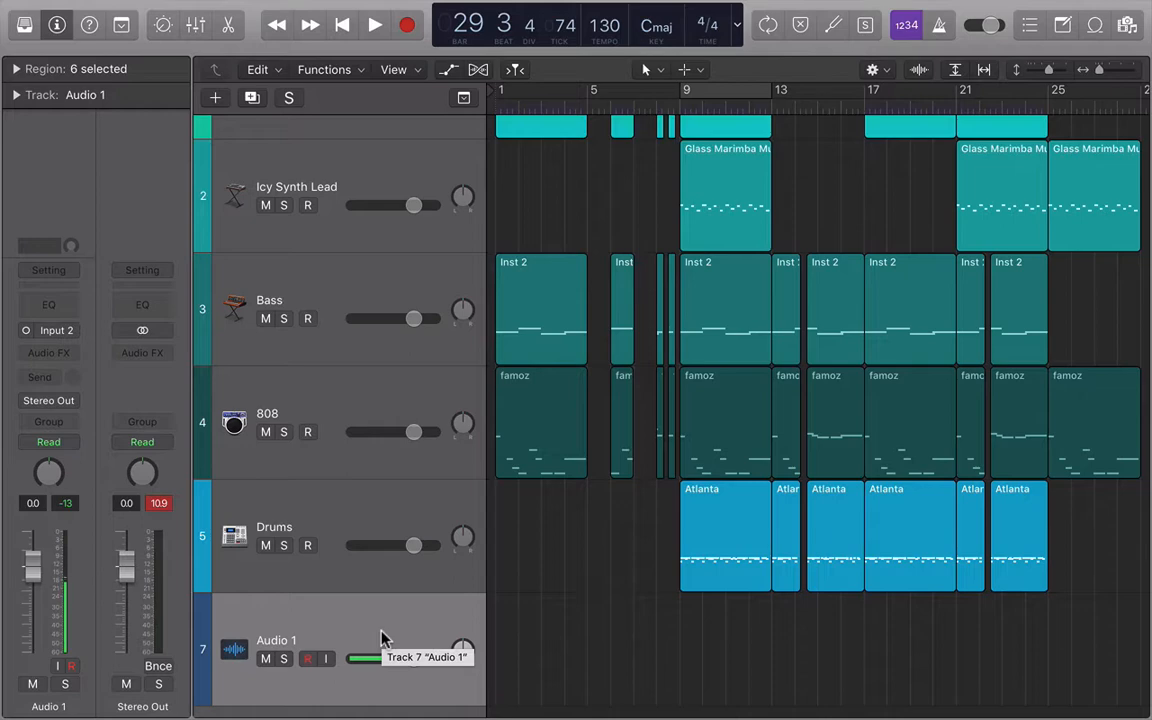
scroll(548, 638, "down", 2)
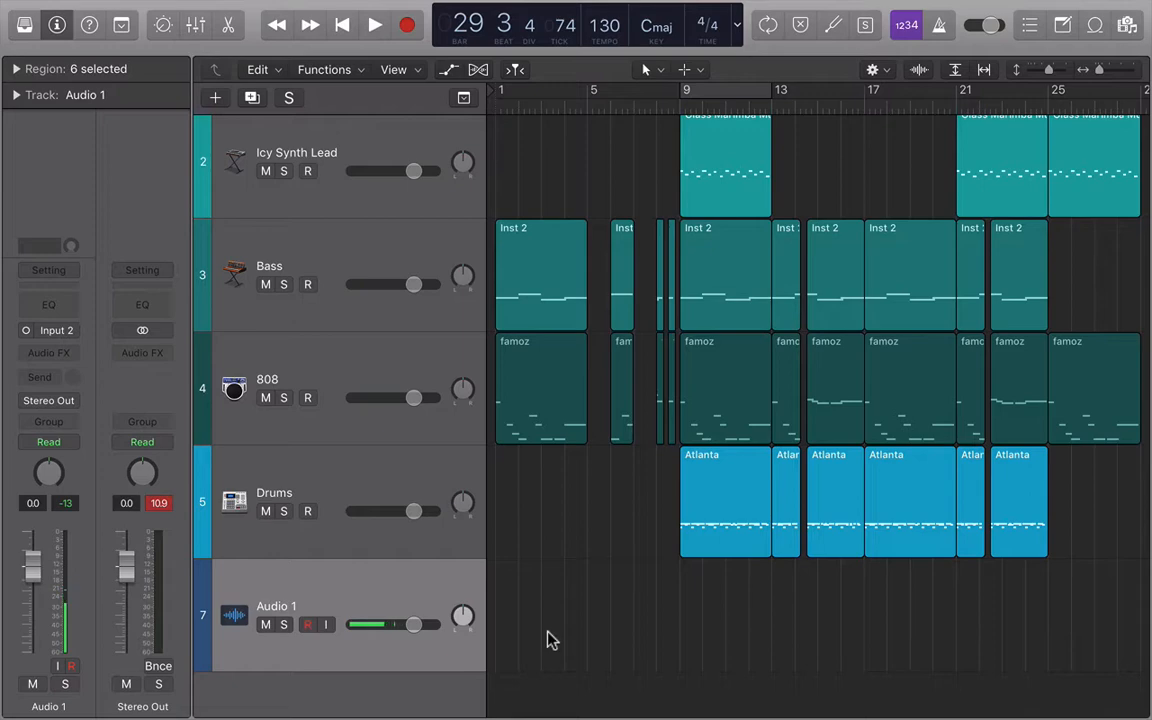
- Add two more audio tracks below the Audio 1 track
key("alt+super+a")
key("alt+super+a")
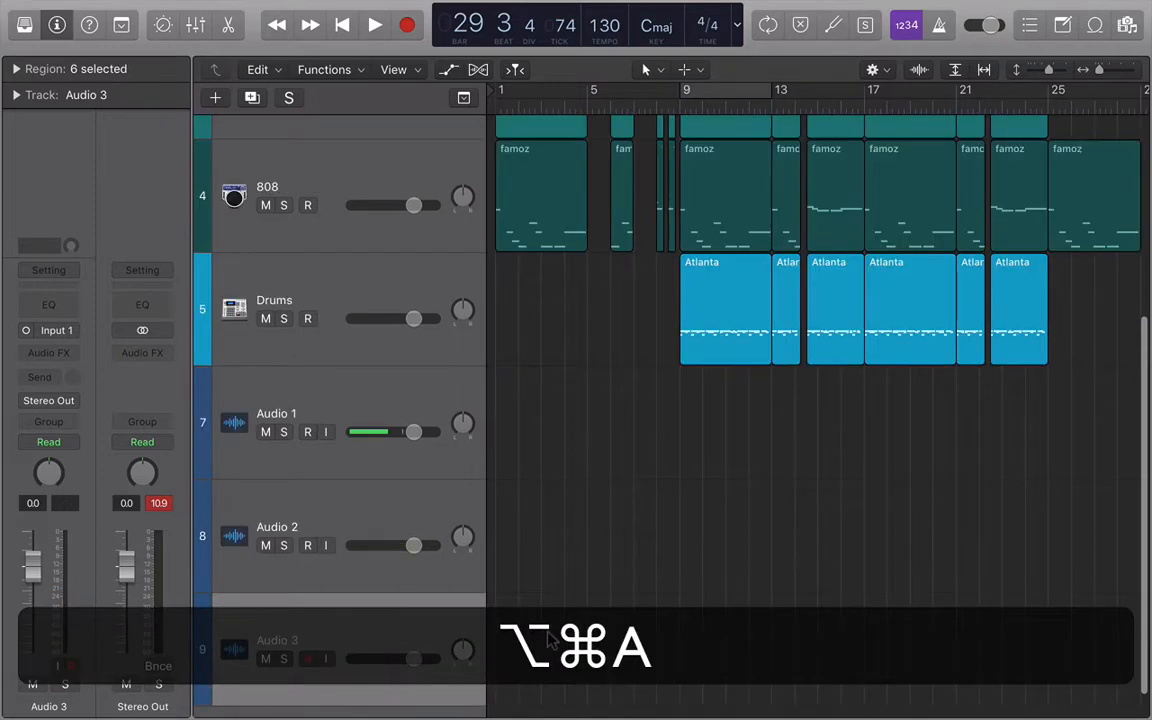
- Create a summing track stack from the Audio 1 track and move the Audio 2 track into it
left_click(303, 402)
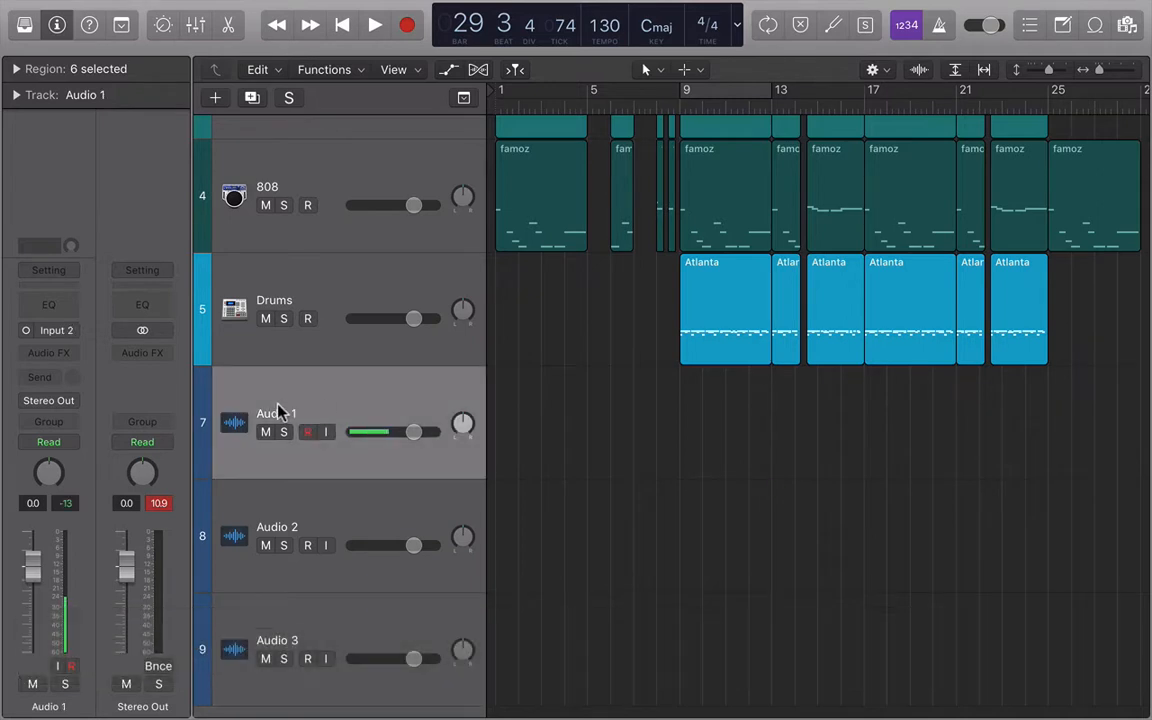
right_click(283, 410)
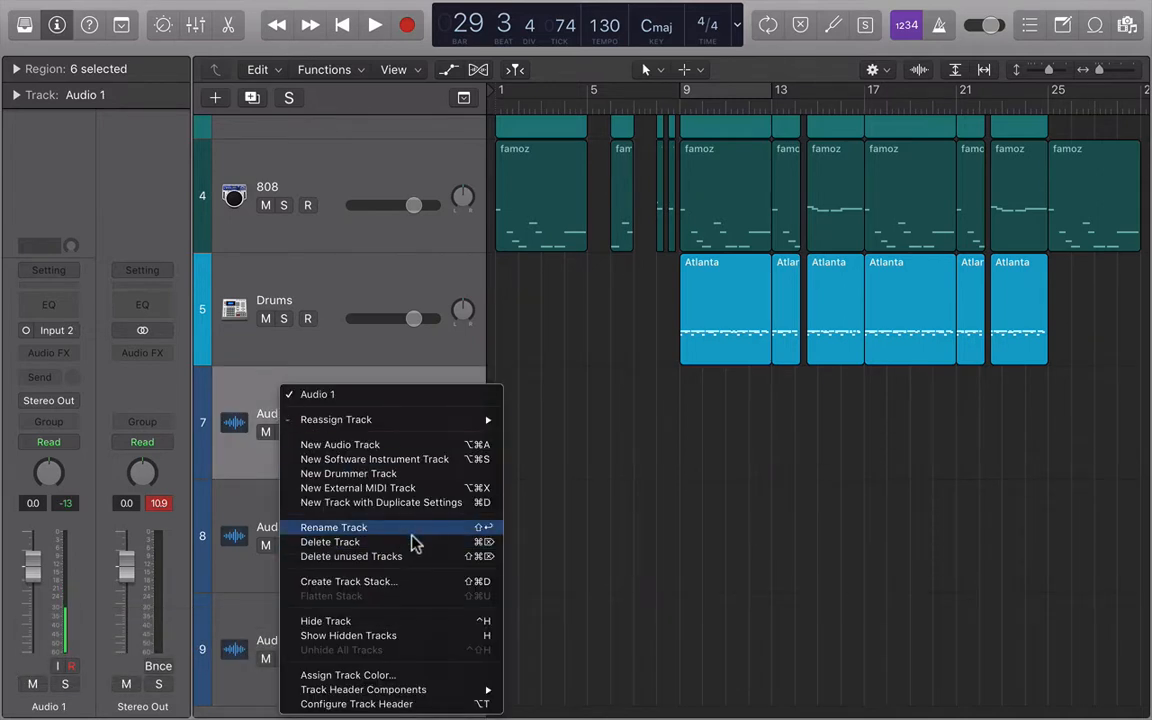
left_click(420, 581)
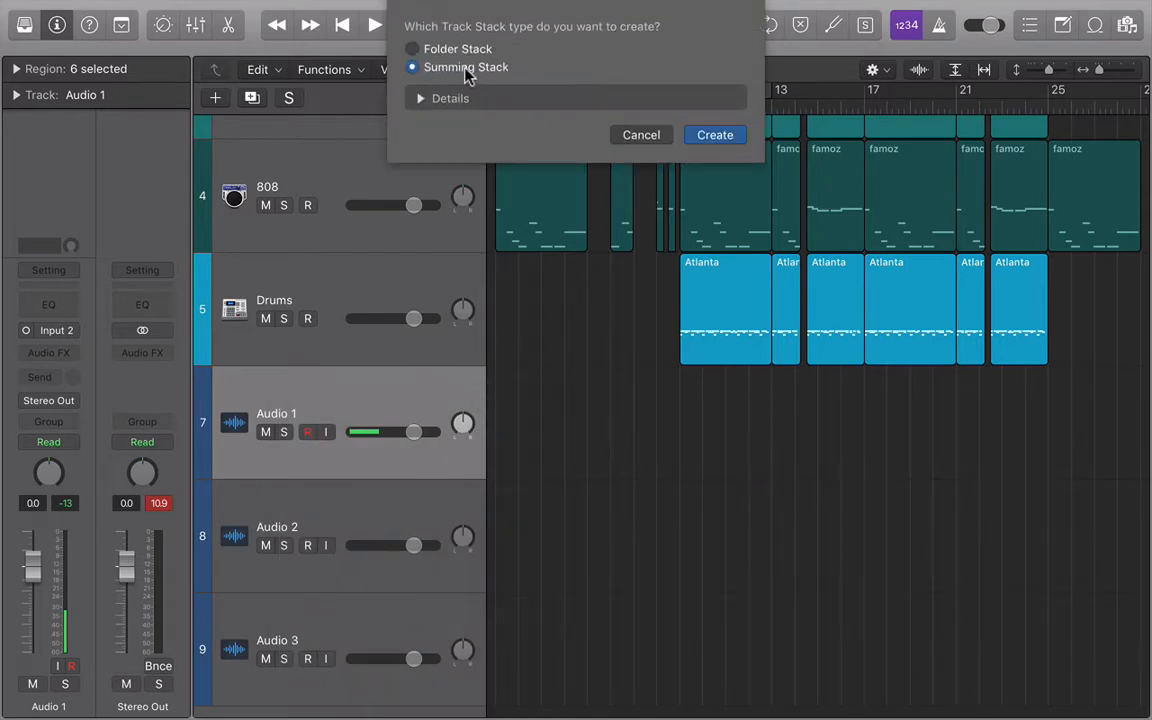
left_click(733, 137)
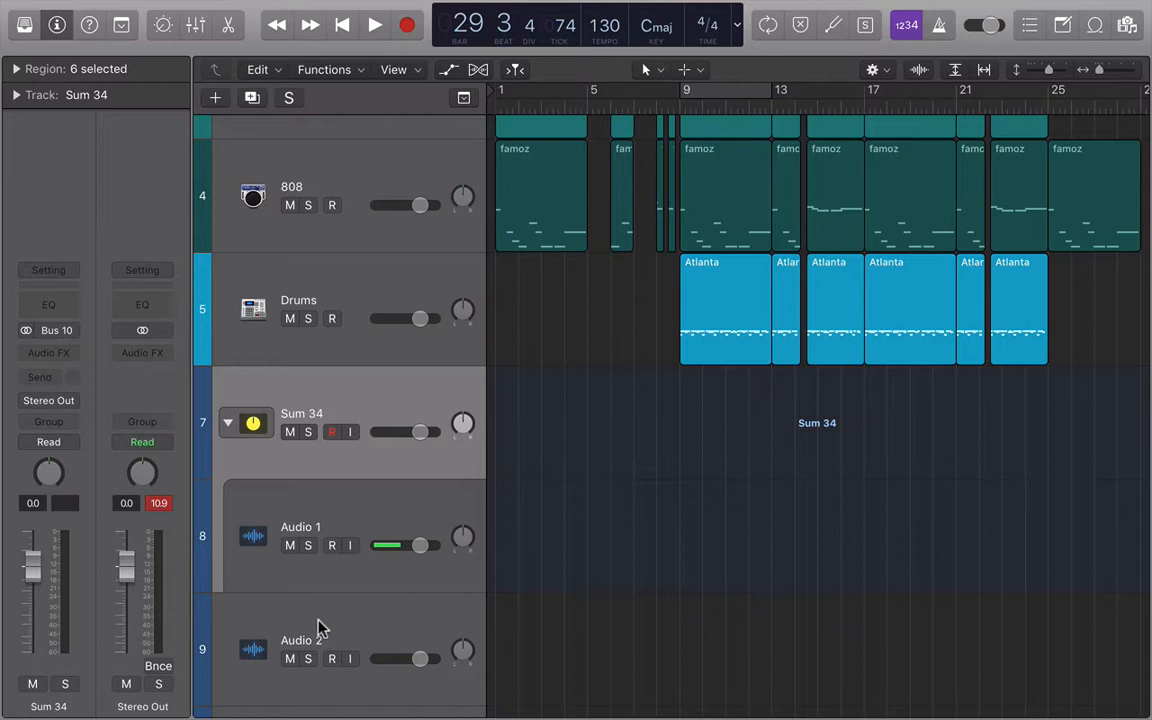
left_click_drag(320, 628, 375, 512)
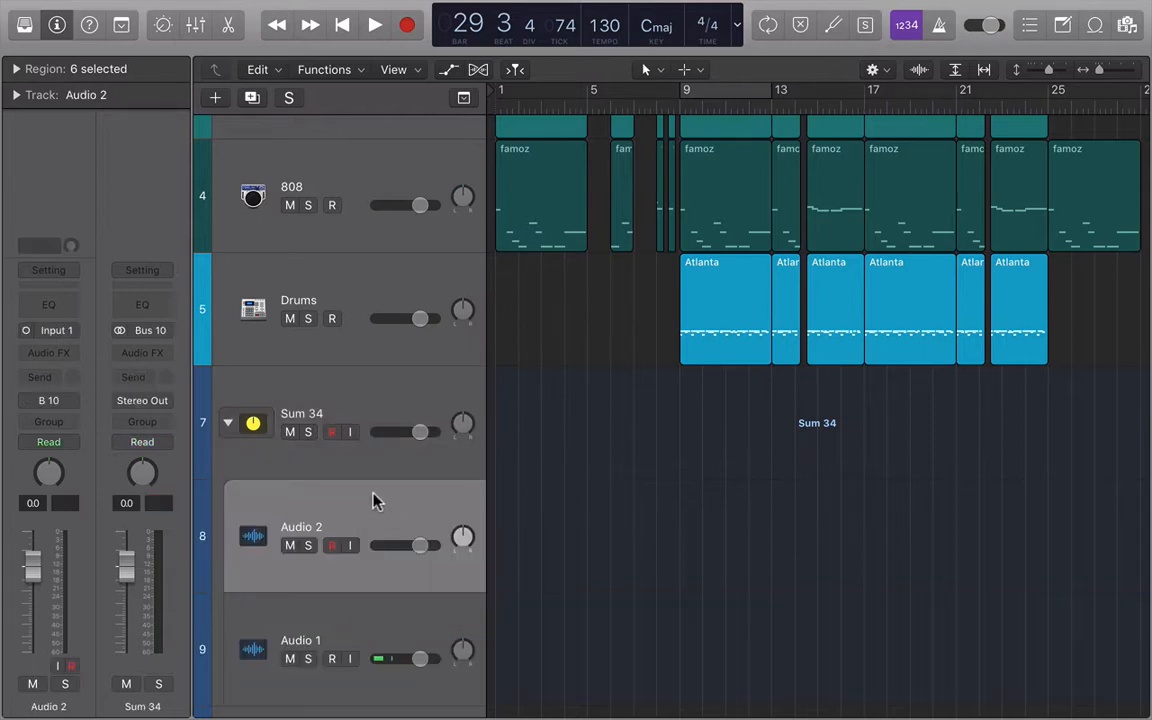
- Rename the summing stack as Vocals and give it the single studio microphone icon
double_click(288, 416)
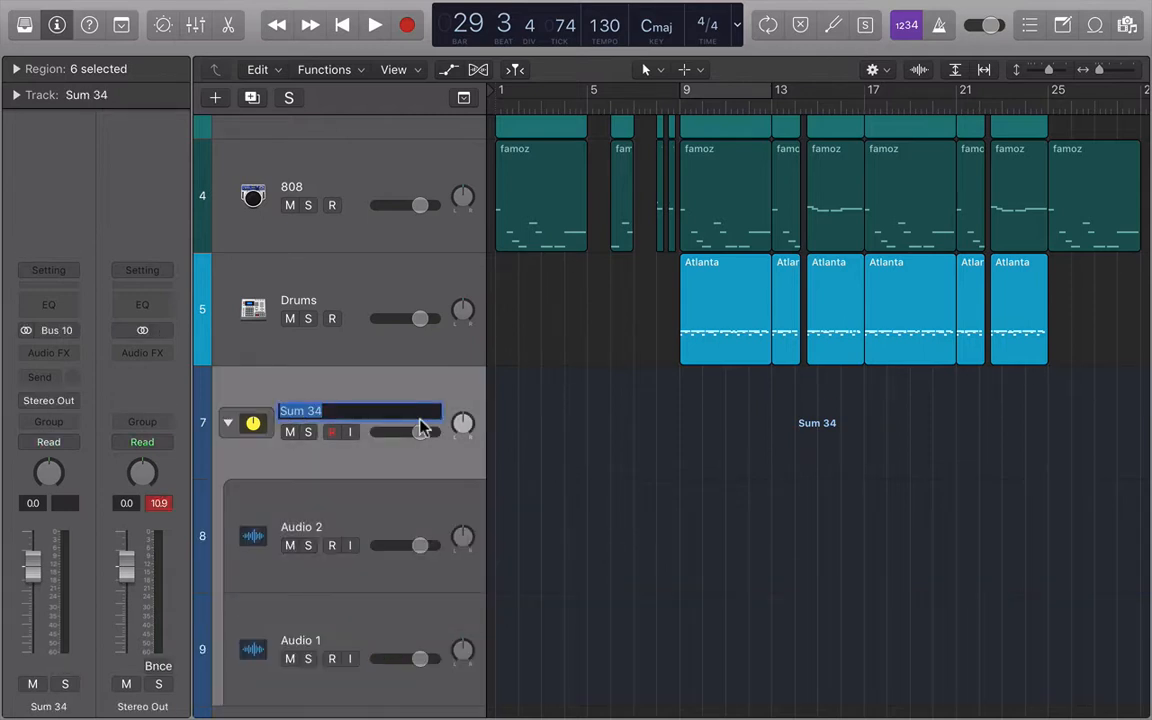
type("Vocals")
key("Return")
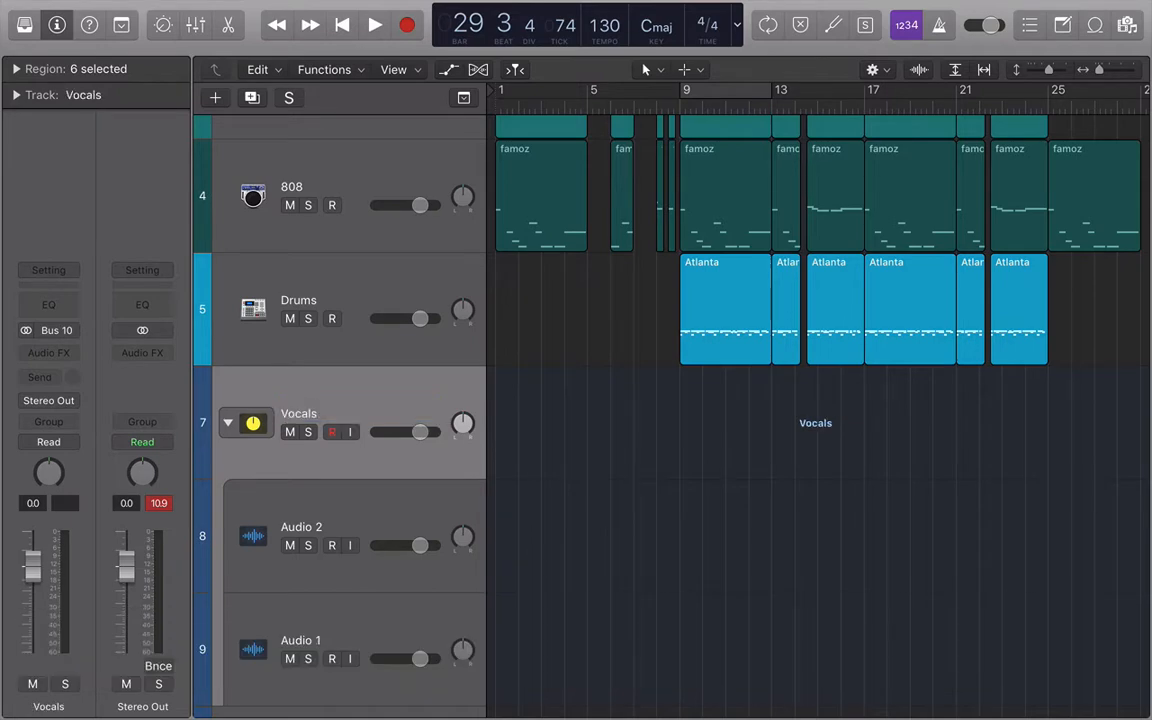
left_click(253, 424)
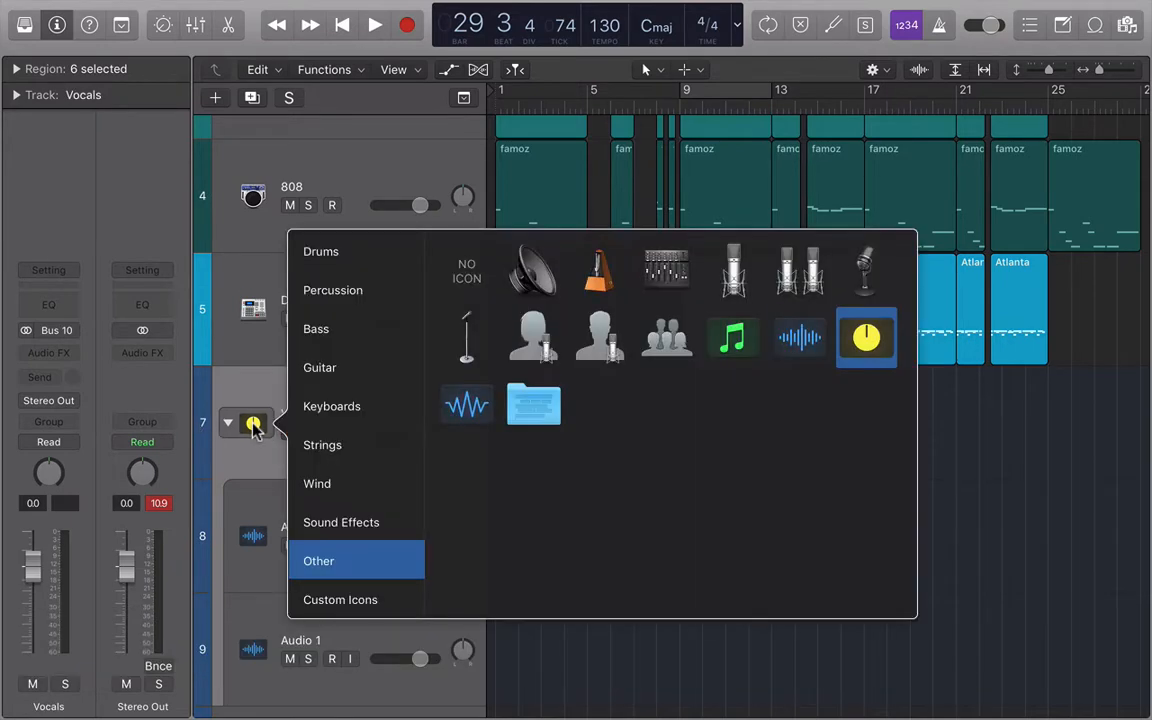
left_click(734, 272)
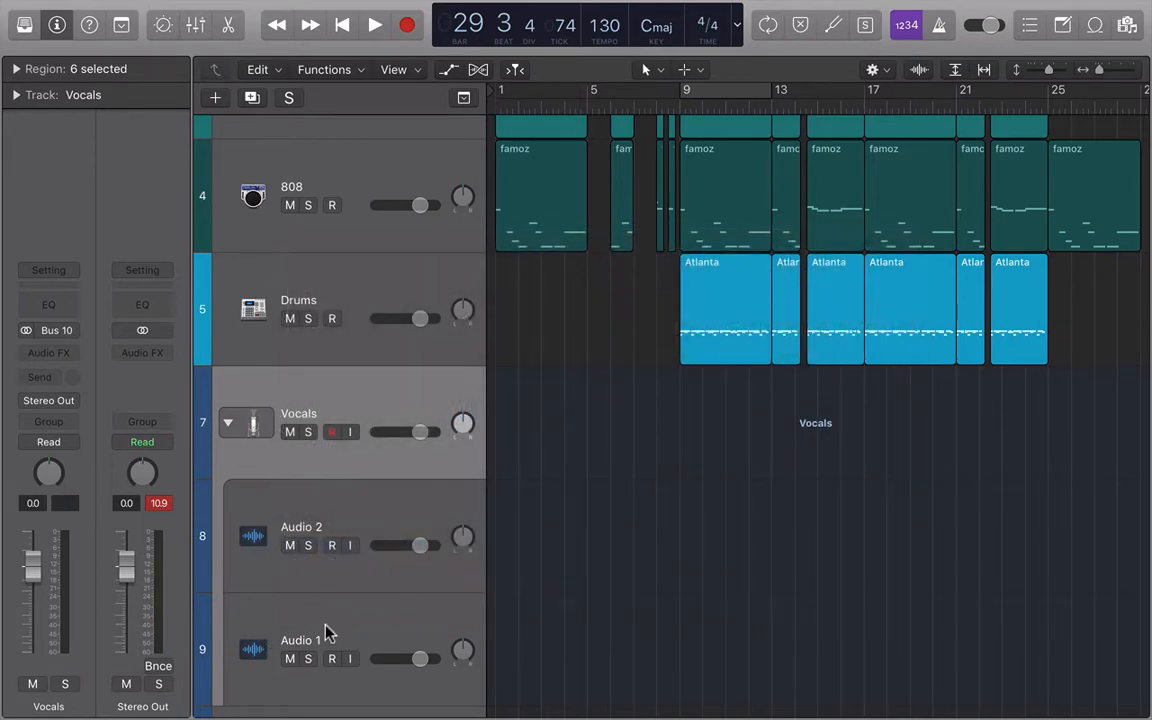
- Order Audio 1 above Audio 2 inside the Vocals stack and move Audio 3 into the stack below them
left_click_drag(325, 633, 365, 589)
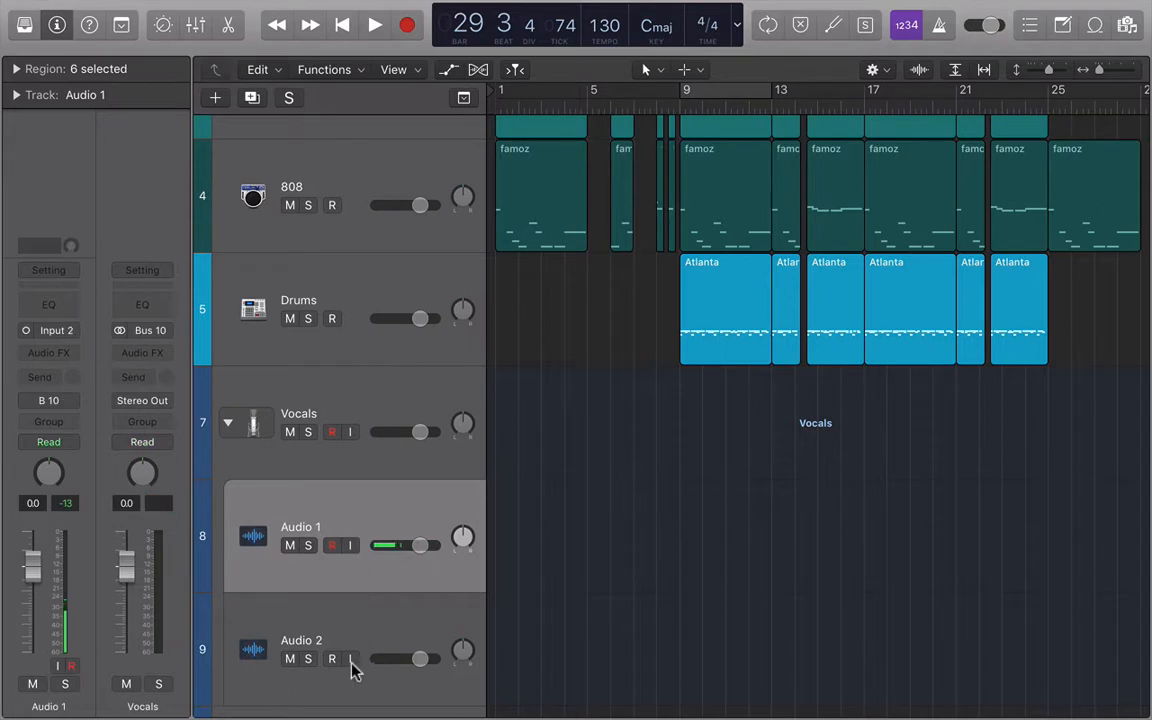
scroll(388, 585, "down", 3)
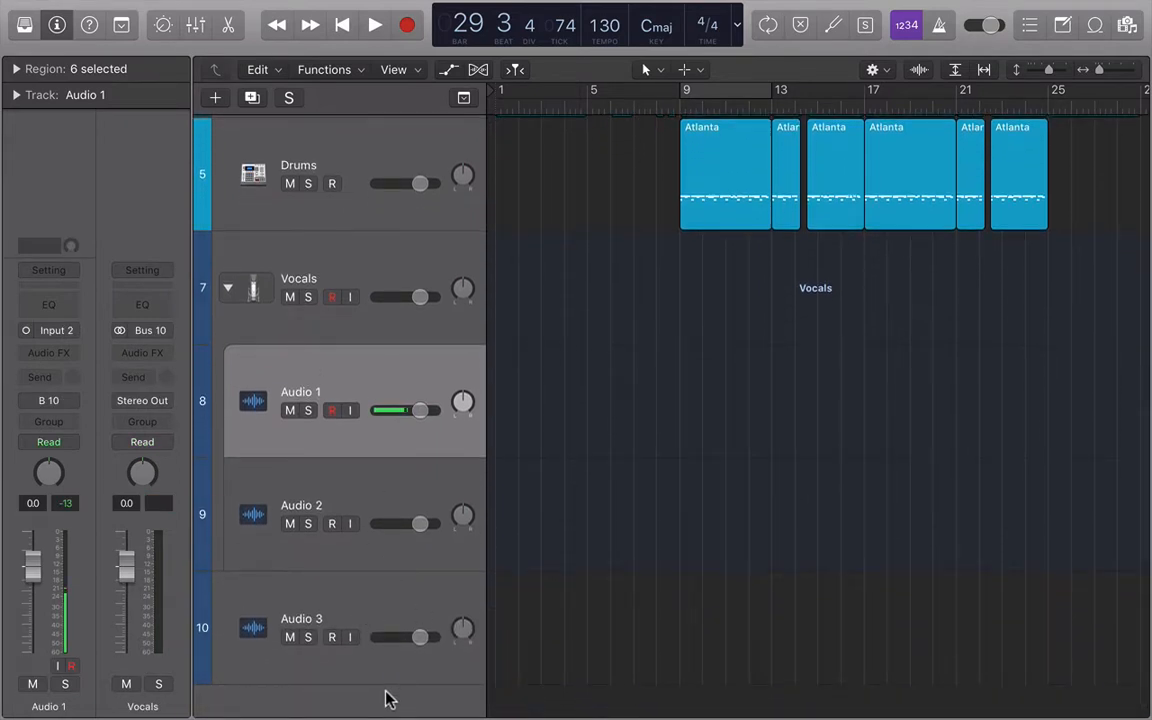
left_click_drag(361, 598, 378, 500)
left_click_drag(355, 617, 384, 530)
- Examine the Vocals stack both collapsed and expanded, including the Audio 1, Audio 2 and Audio 3 tracks inside it
left_click(228, 289)
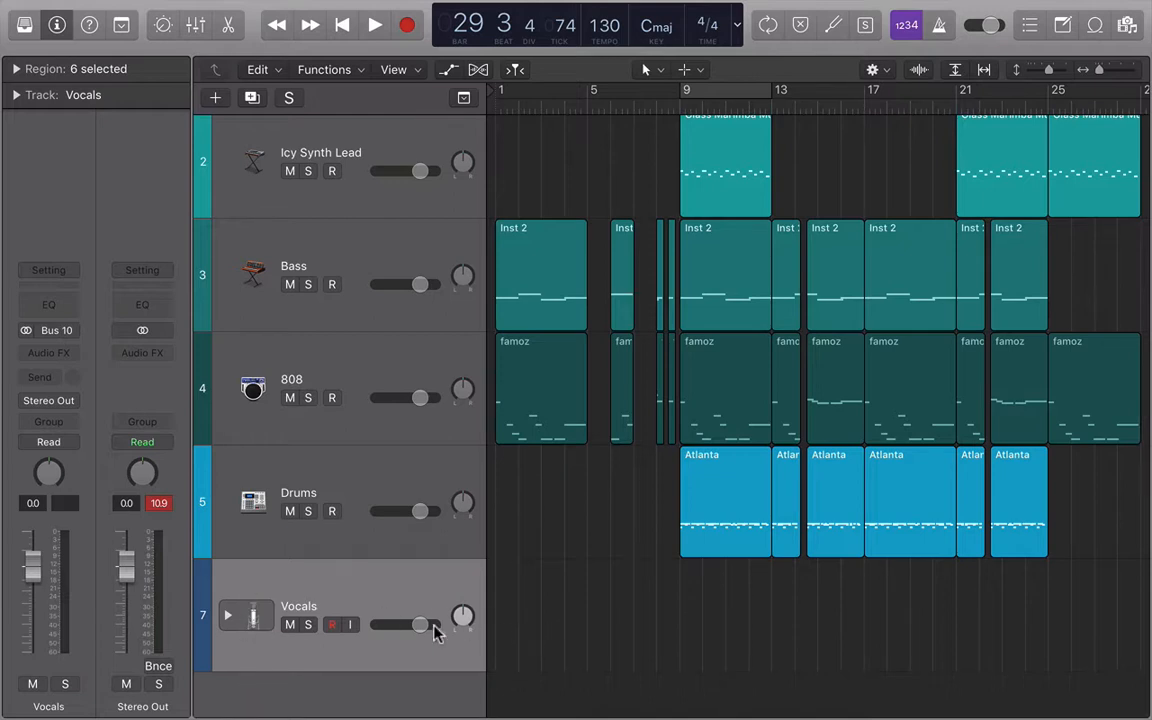
left_click(228, 616)
scroll(268, 617, "down", 5)
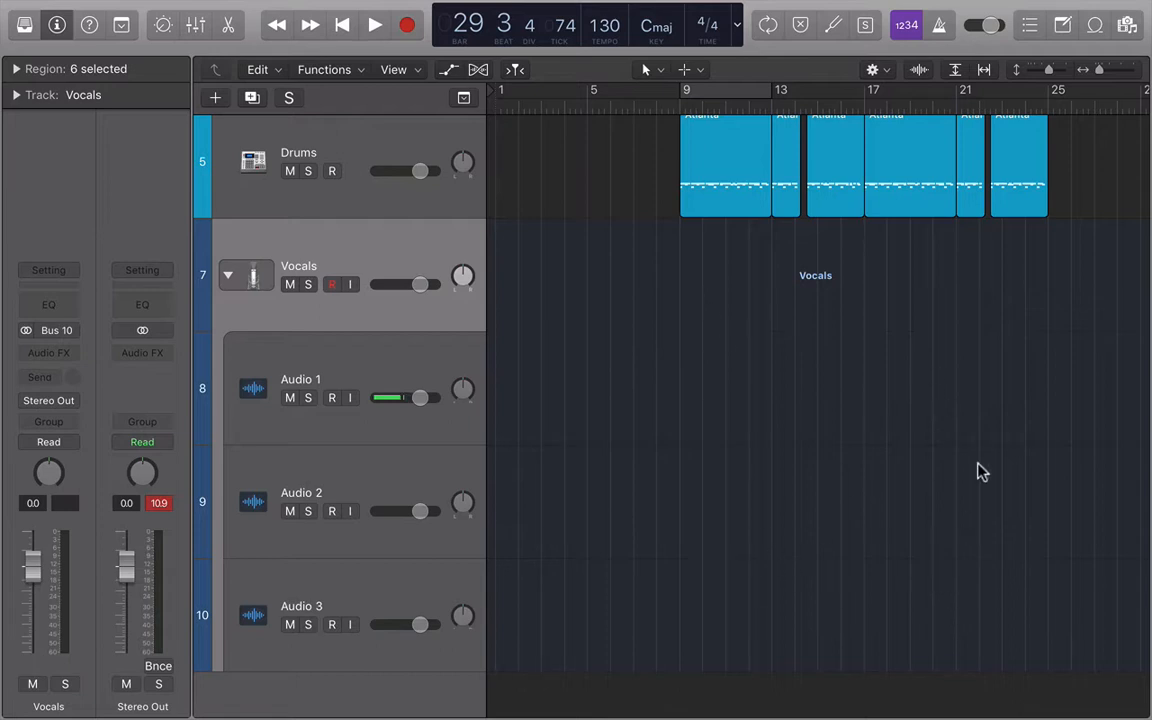
scroll(855, 203, "up", 2)
scroll(855, 210, "up", 2)
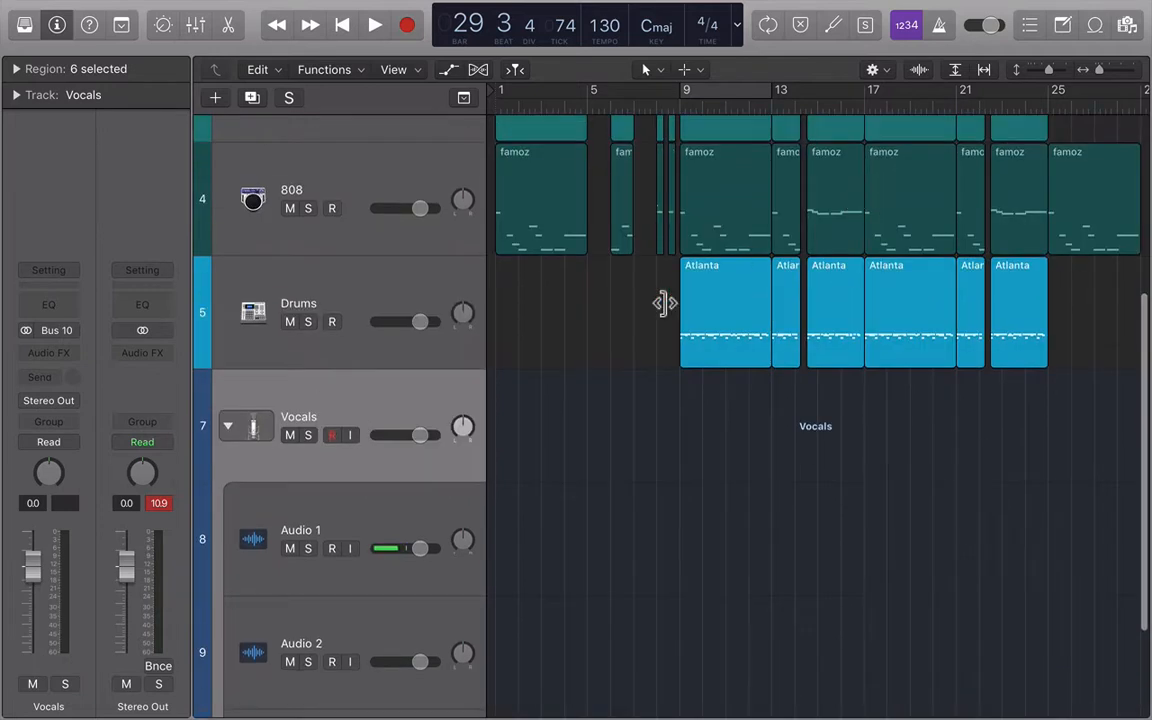
left_click(227, 424)
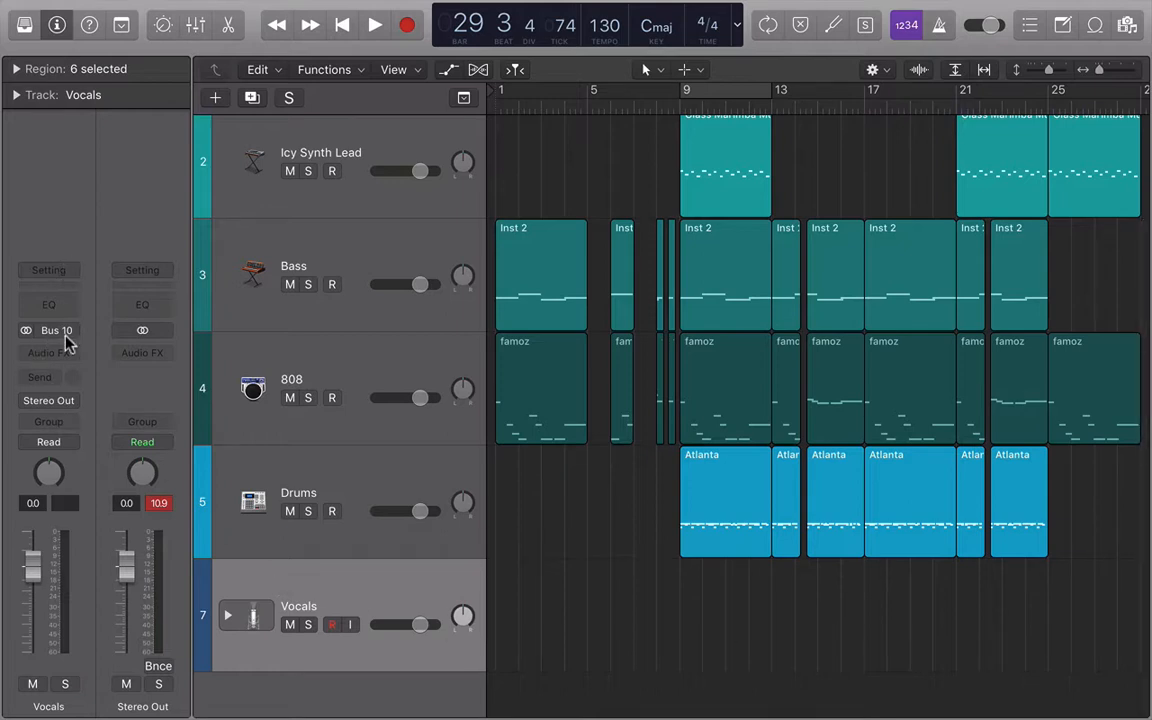
left_click(227, 615)
scroll(237, 620, "down", 3)
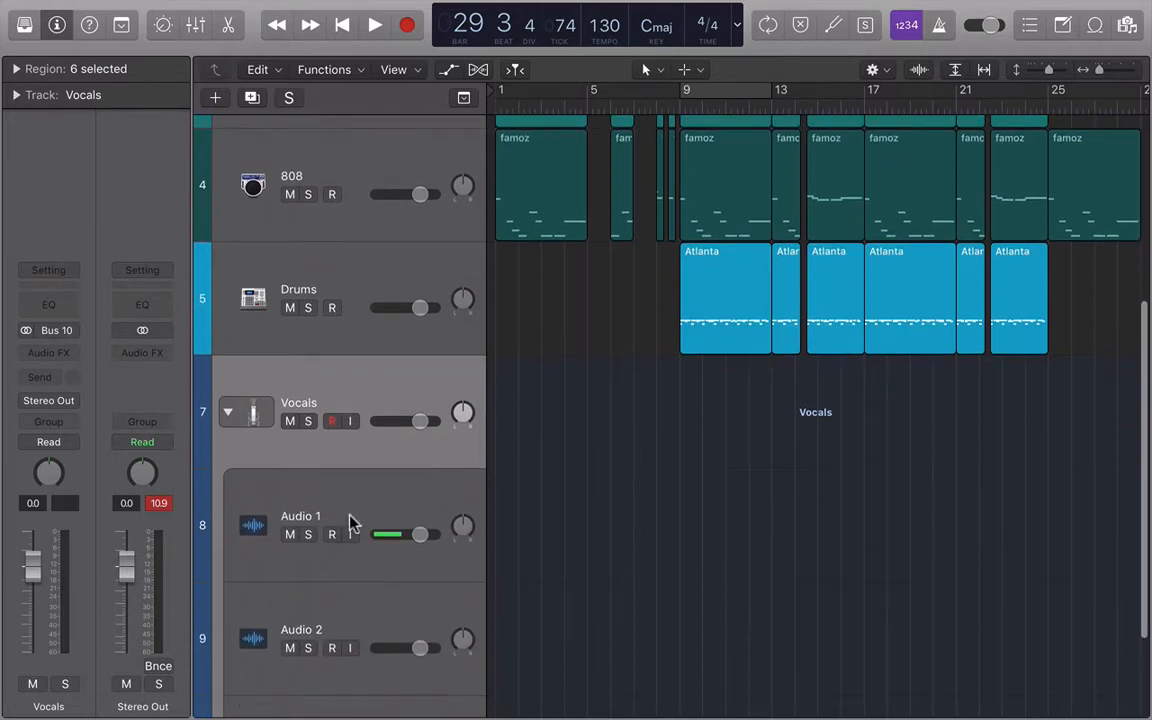
scroll(362, 709, "down", 2)
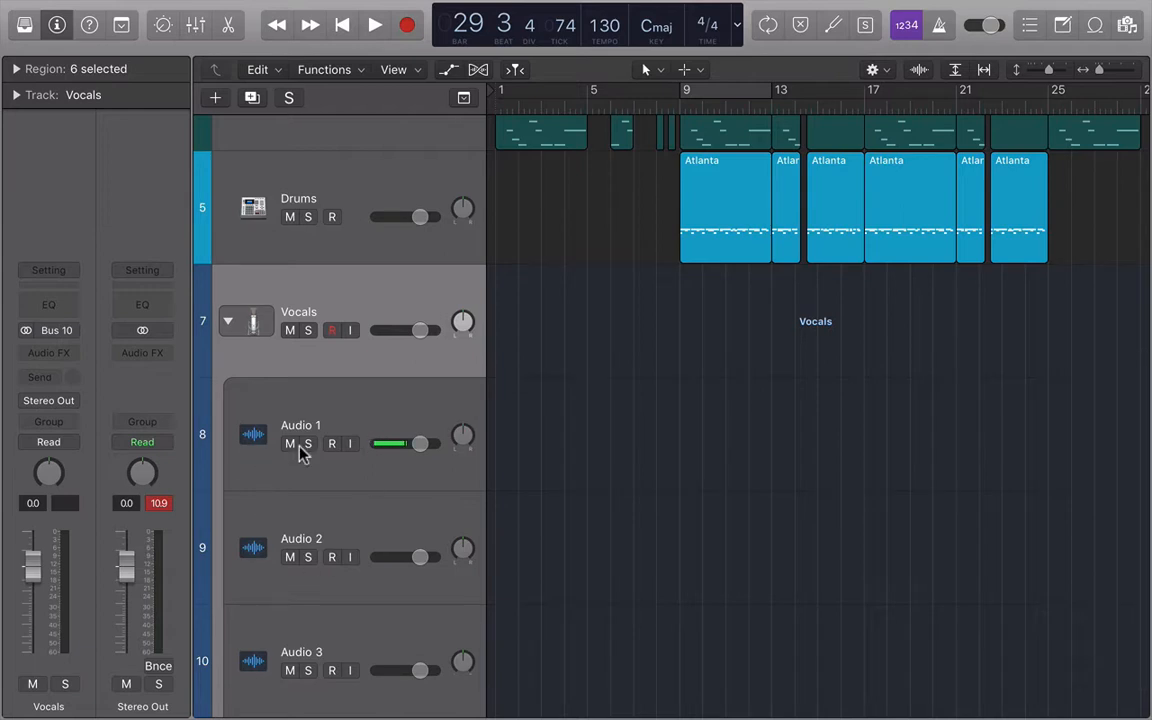
left_click(355, 418)
left_click(388, 512)
left_click(378, 648)
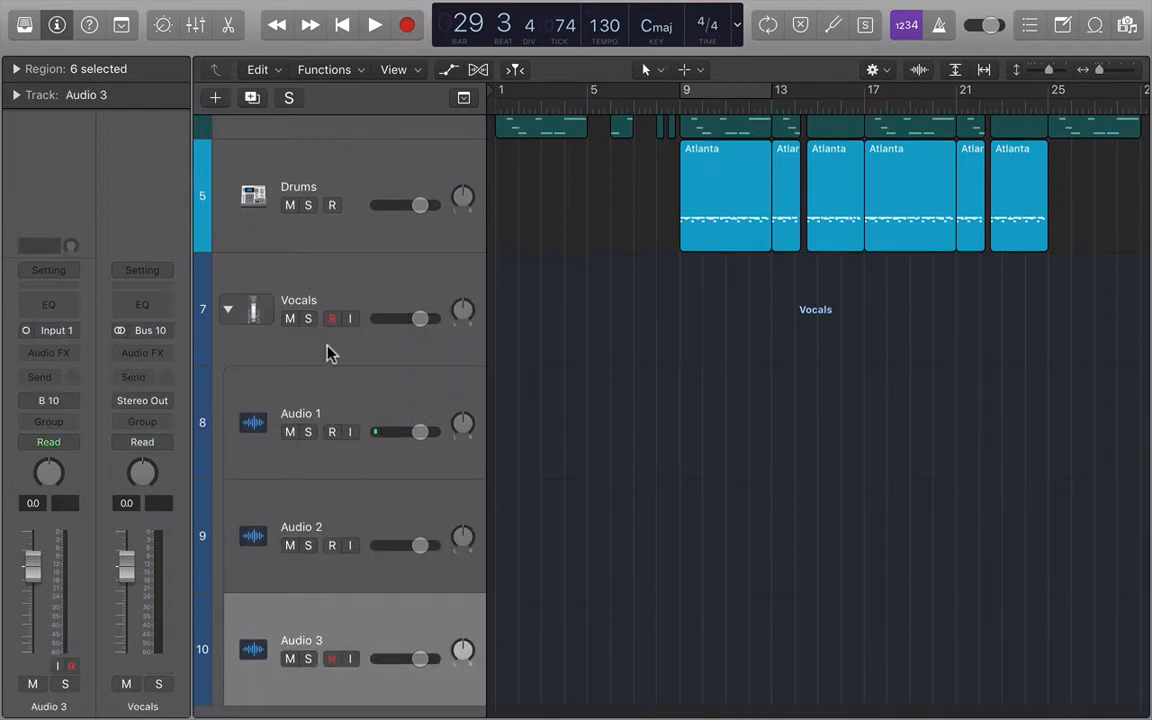
left_click(228, 310)
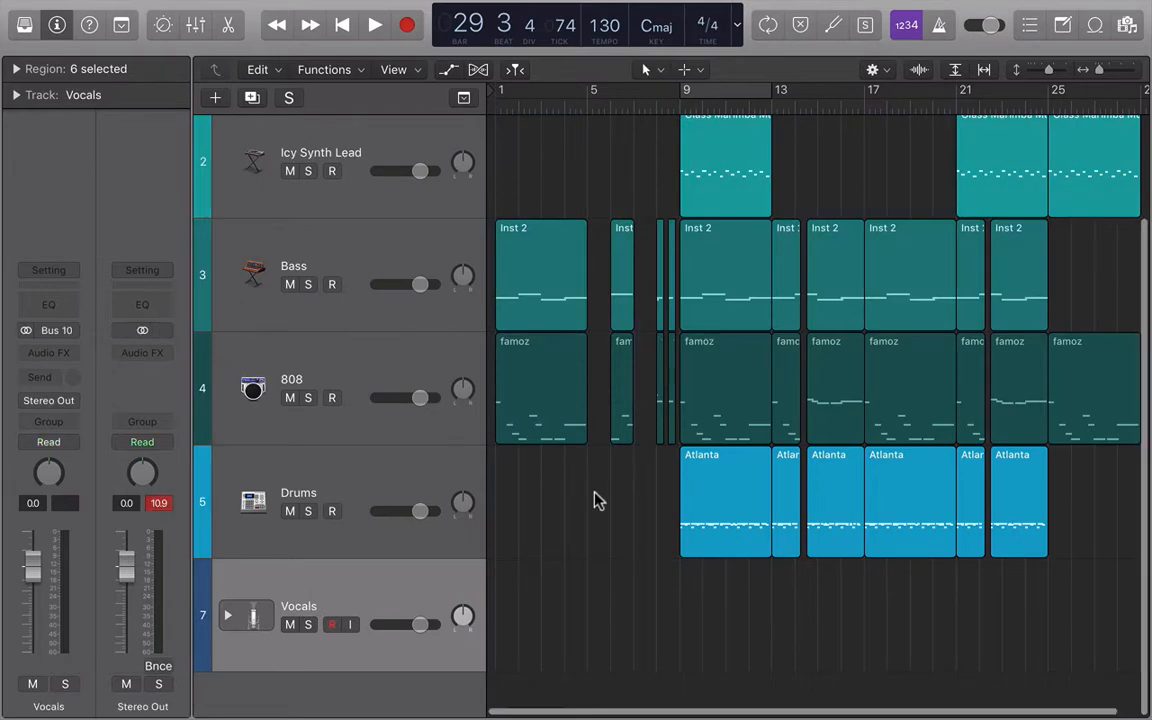
scroll(596, 499, "right", 1)
scroll(596, 499, "left", 1)
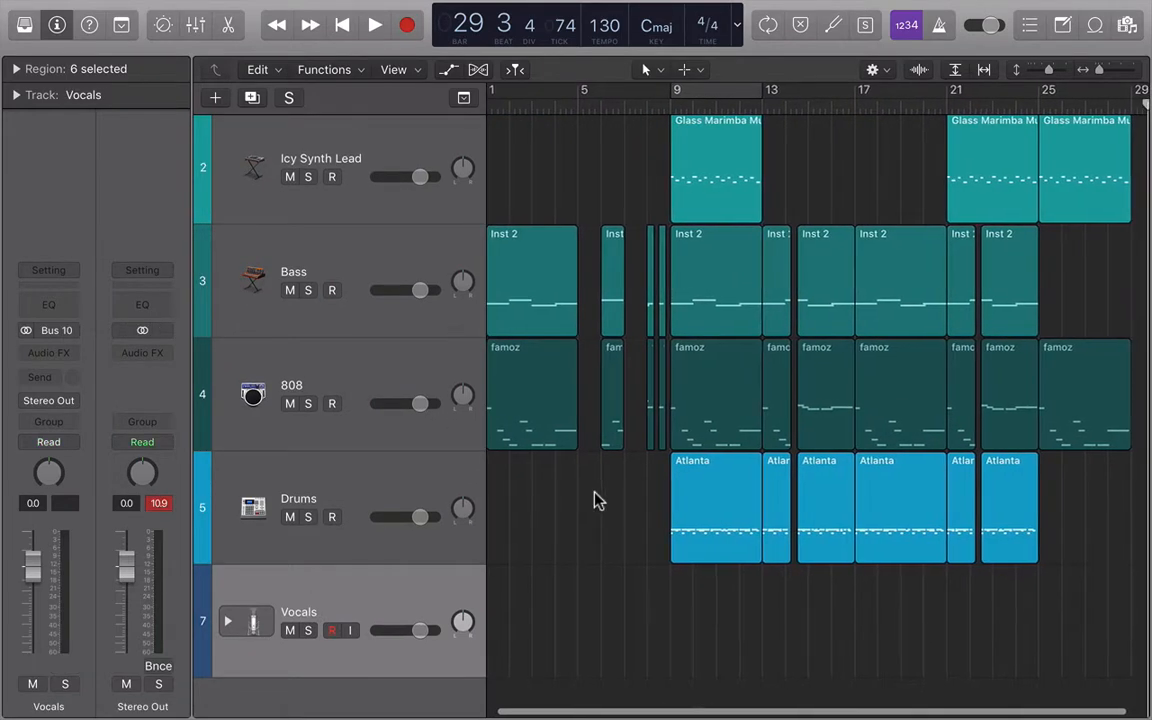
- Expand the Vocals stack and select its Audio 1 track as the recording target
left_click(228, 621)
scroll(300, 615, "down", 2)
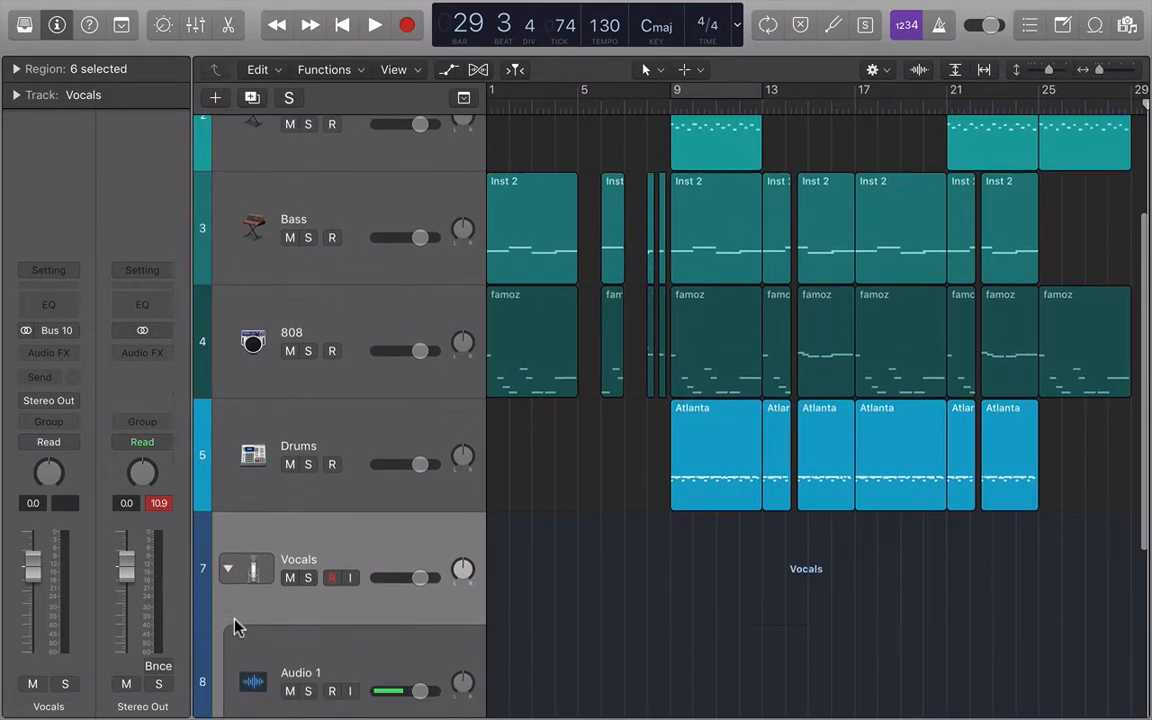
left_click(323, 614)
scroll(406, 607, "down", 2)
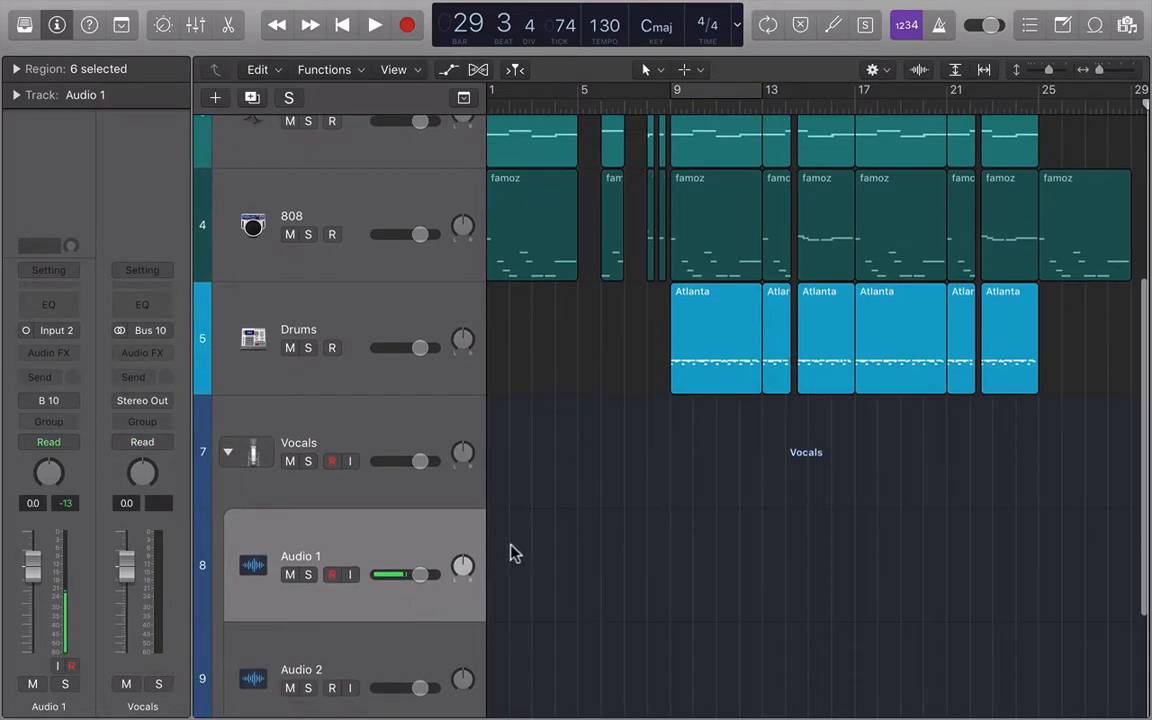
scroll(558, 431, "left", 1)
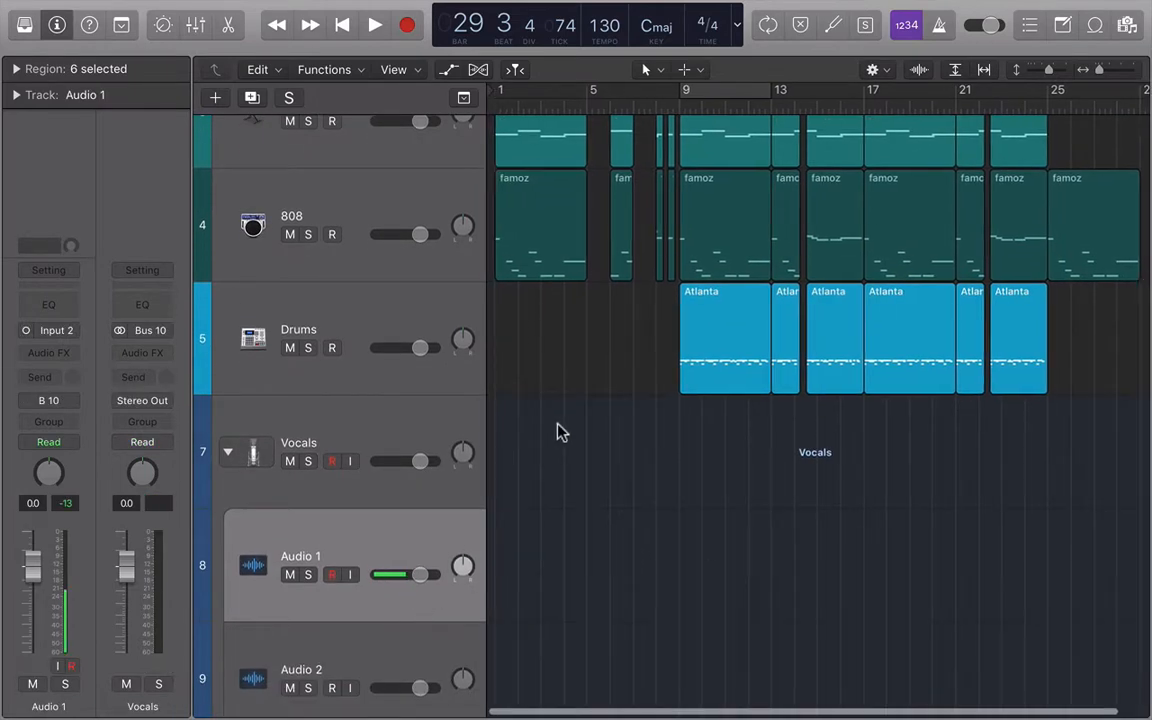
- Show the project notes with the lyrics and fit the arrangement beside them, with the Audio 1 track in view
key("alt+super+p")
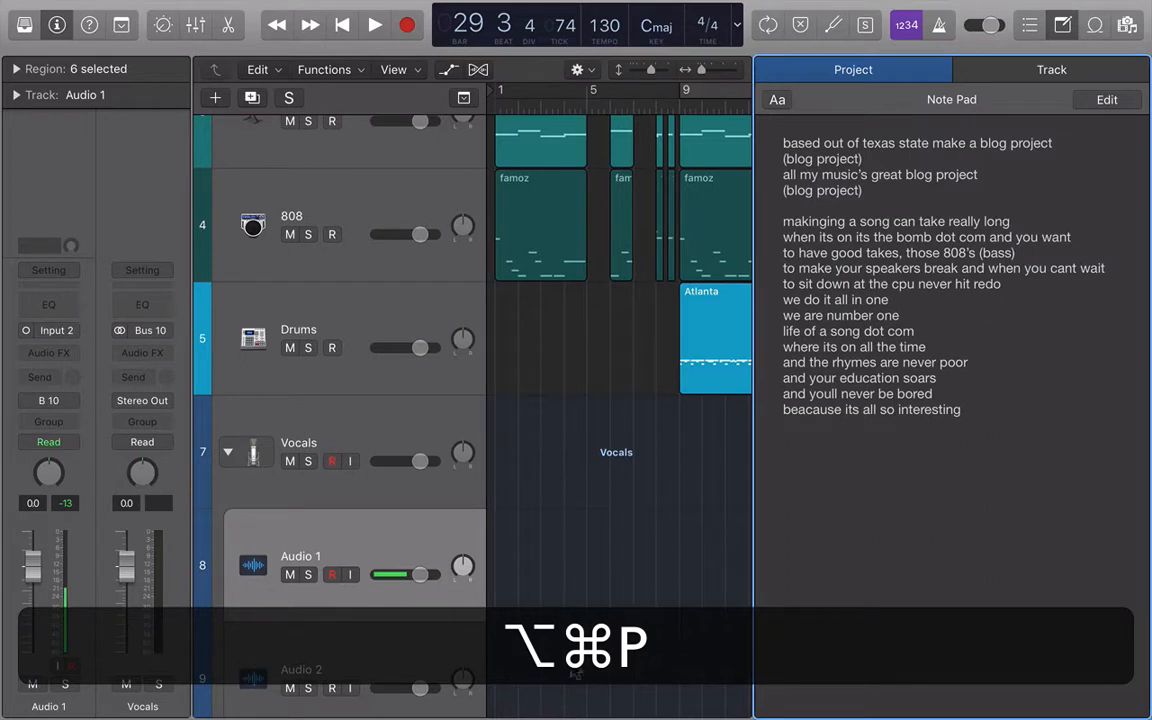
left_click(570, 677)
key("z")
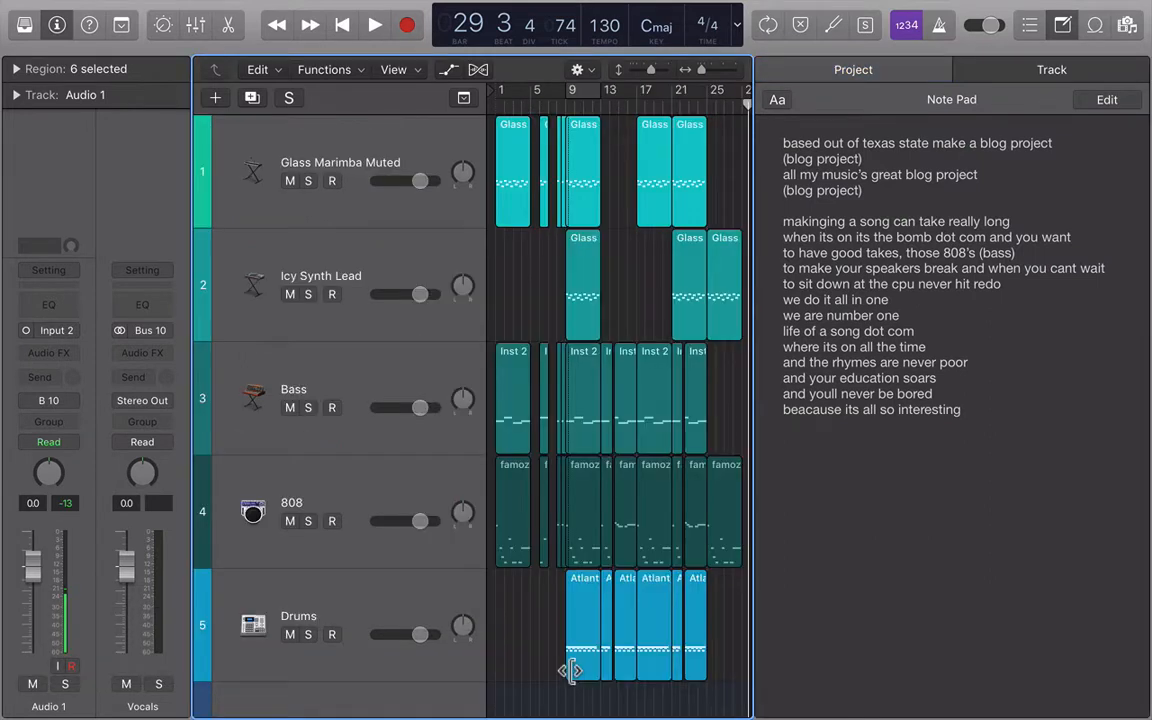
scroll(481, 548, "down", 5)
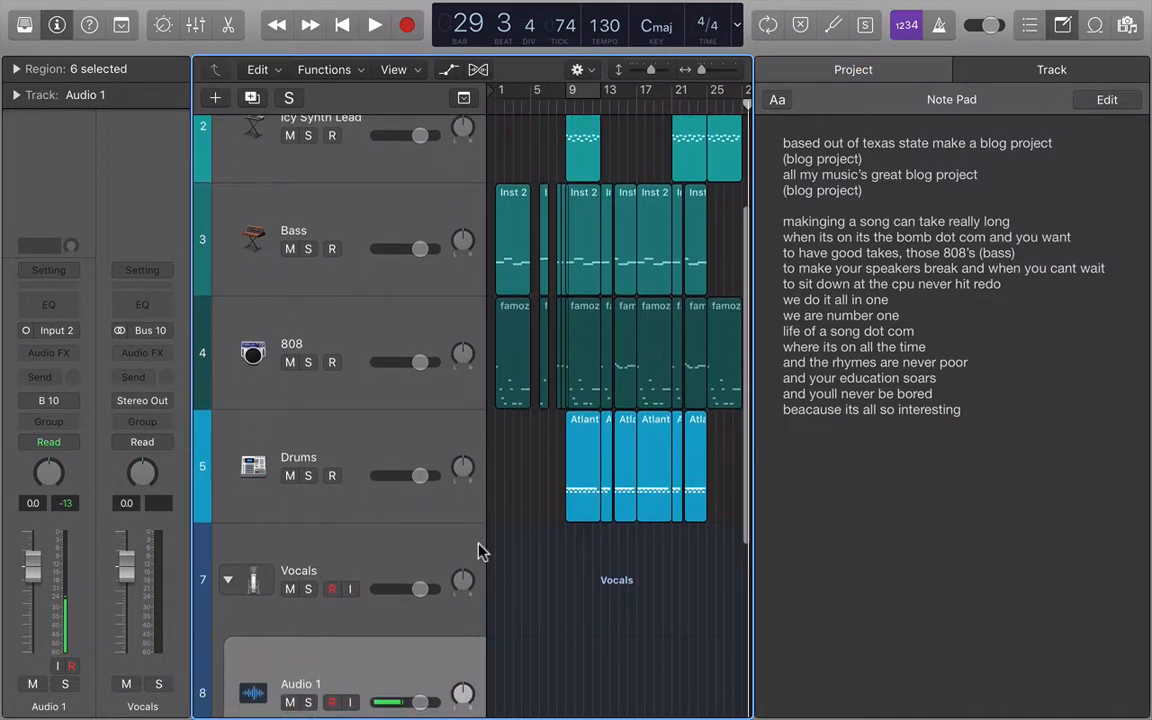
- Record the first vocal part on the Audio 1 track from bar 1 to about the middle of bar 9
key("Return")
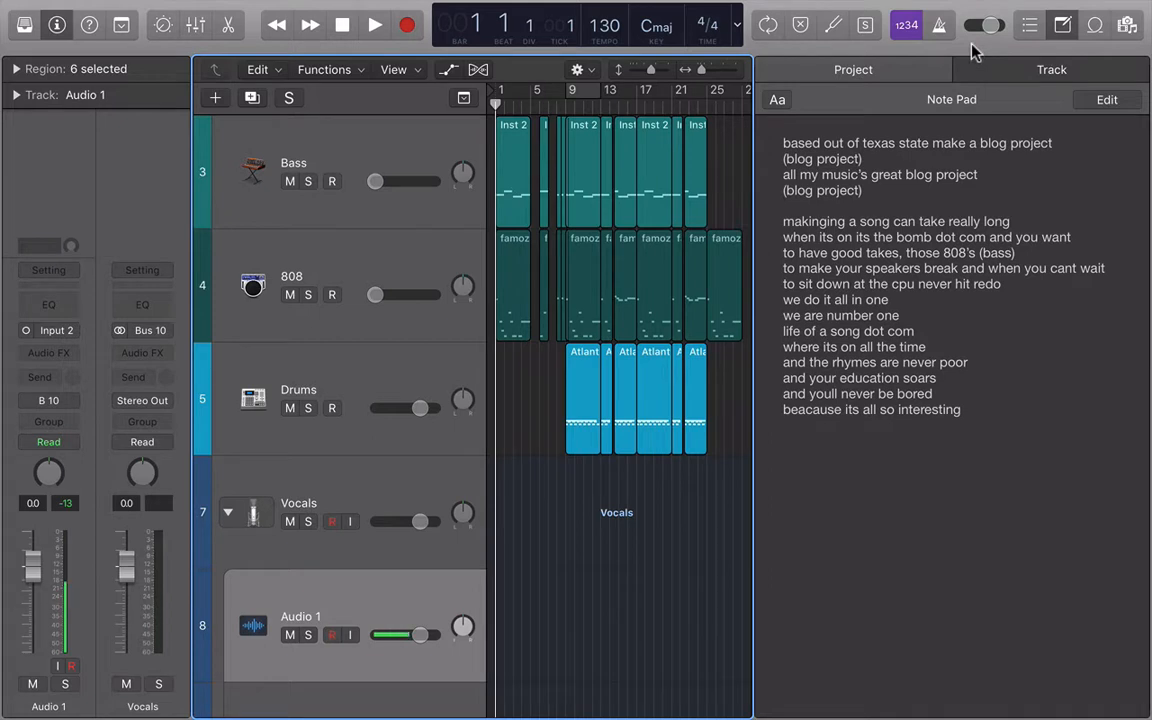
key("r")
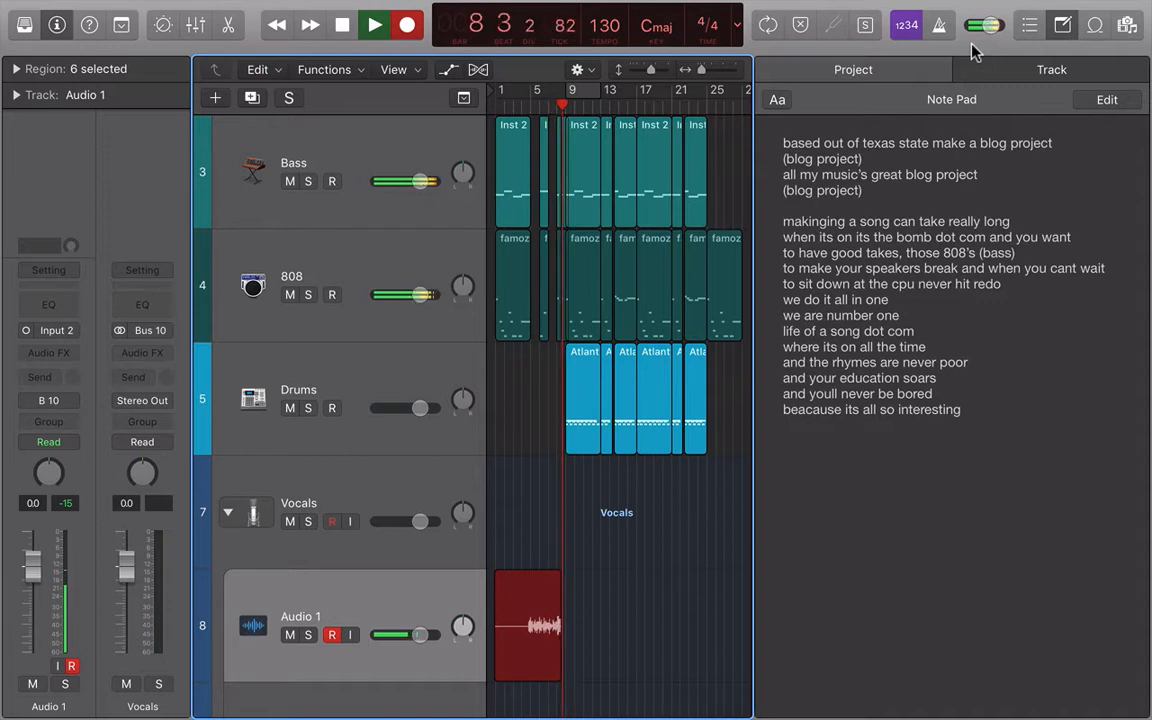
key("space")
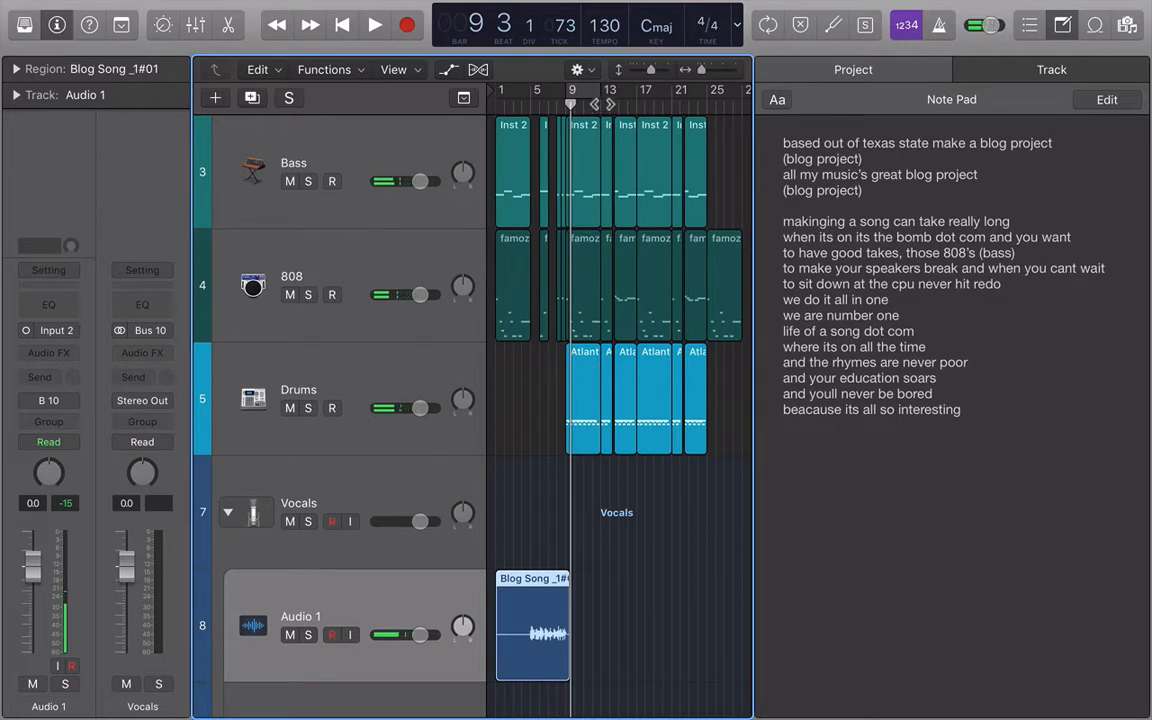
- Record the second vocal part on the Audio 1 track from bar 13 to about the end of bar 28
left_click(602, 104)
scroll(474, 549, "down", 1)
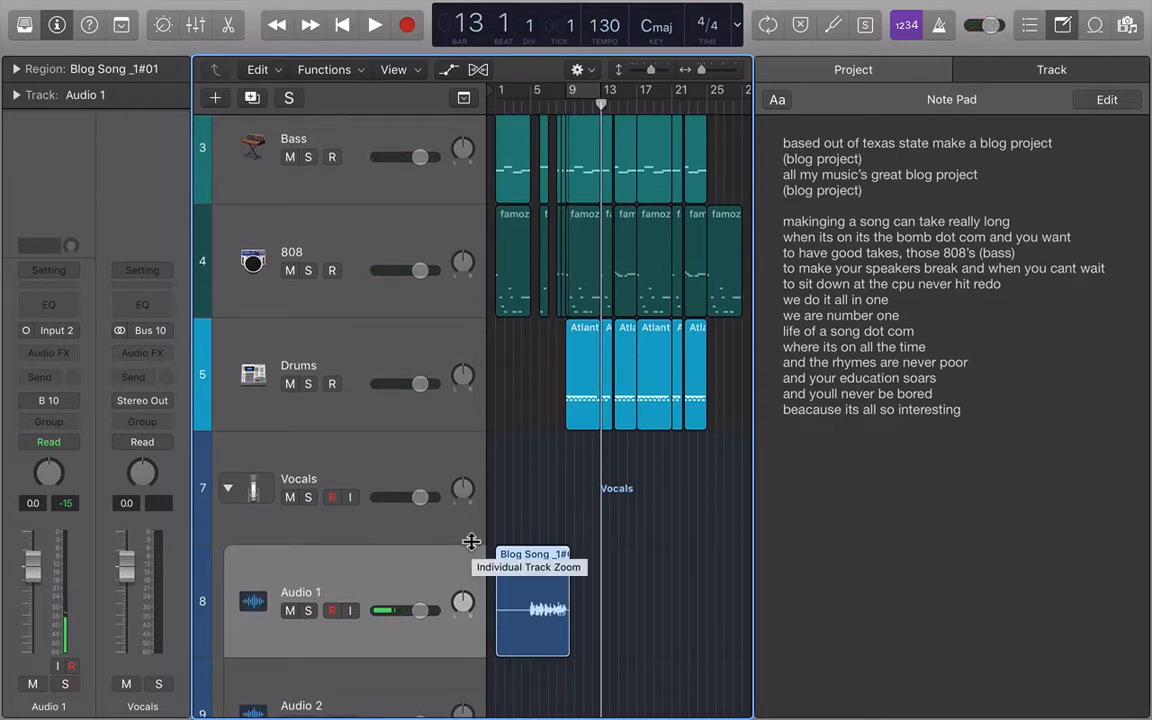
key("r")
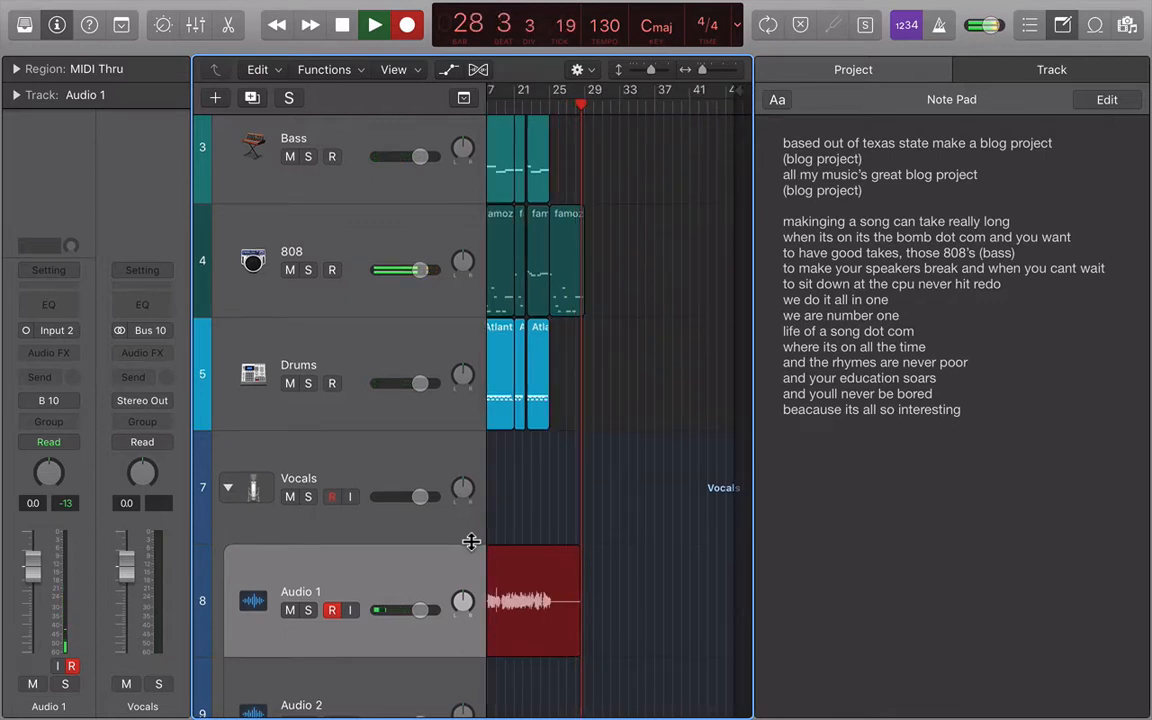
key("space")
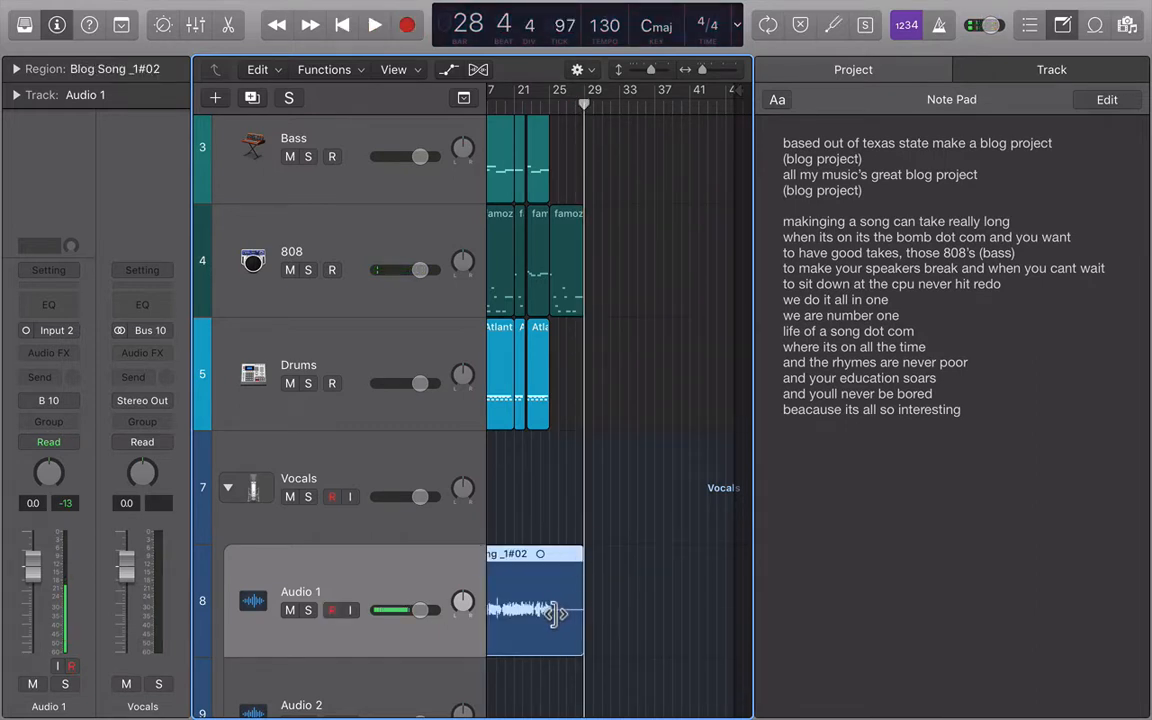
- Trim the silent end of the second vocal region on Audio 1 back to just past bar 25
mouse_move(558, 612)
left_mouse_down()
mouse_move(543, 613)
mouse_move(556, 613)
left_mouse_up()
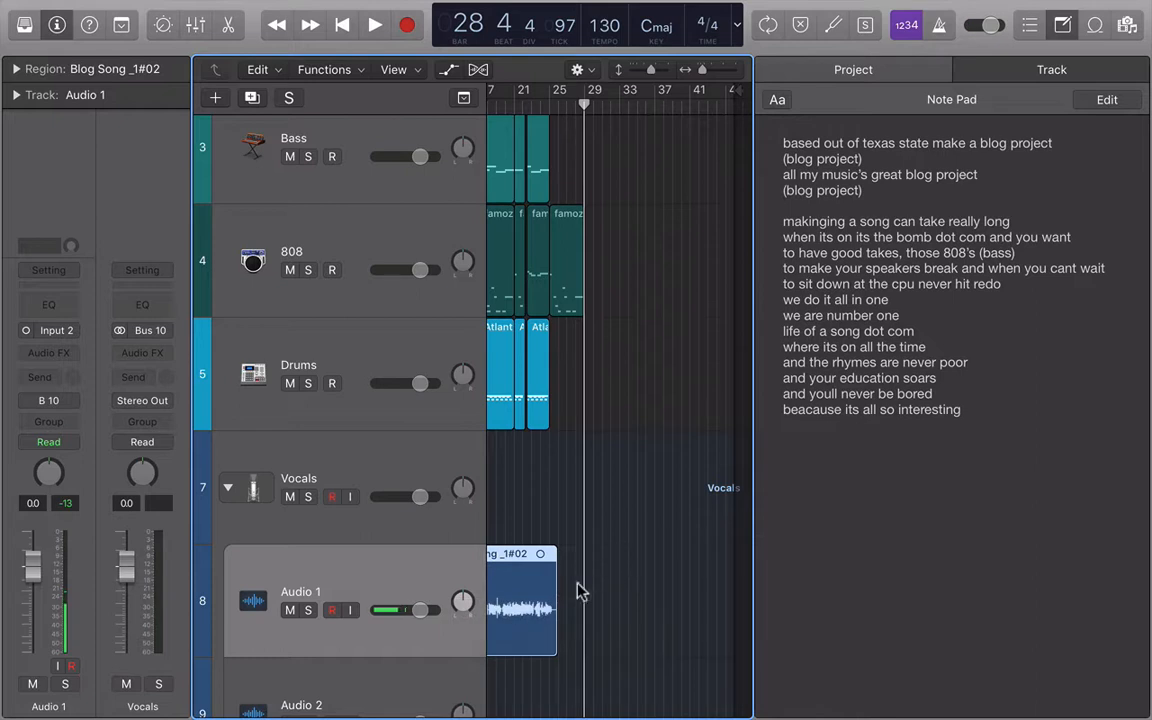
scroll(563, 597, "left", 5)
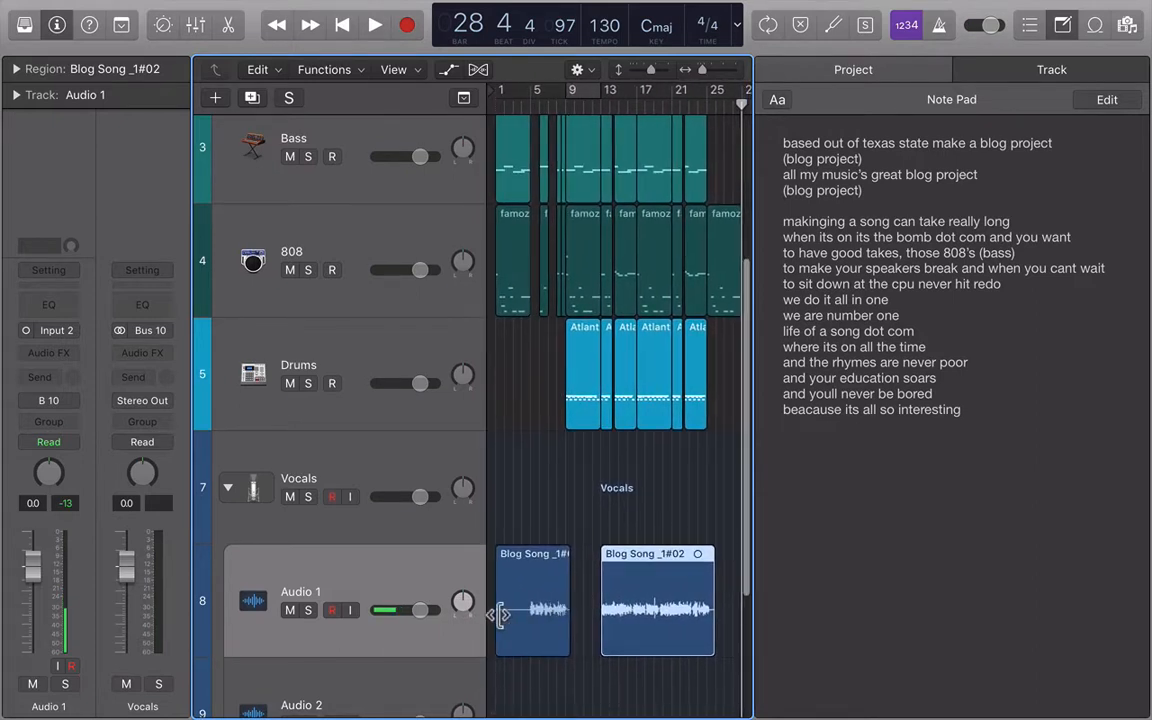
- Remove the silence at the start of the first vocal region on Audio 1, splitting it at 4 4 1 1 and deleting the earlier piece
left_click_drag(500, 612, 526, 629)
key("super+Right")
key("super+Right")
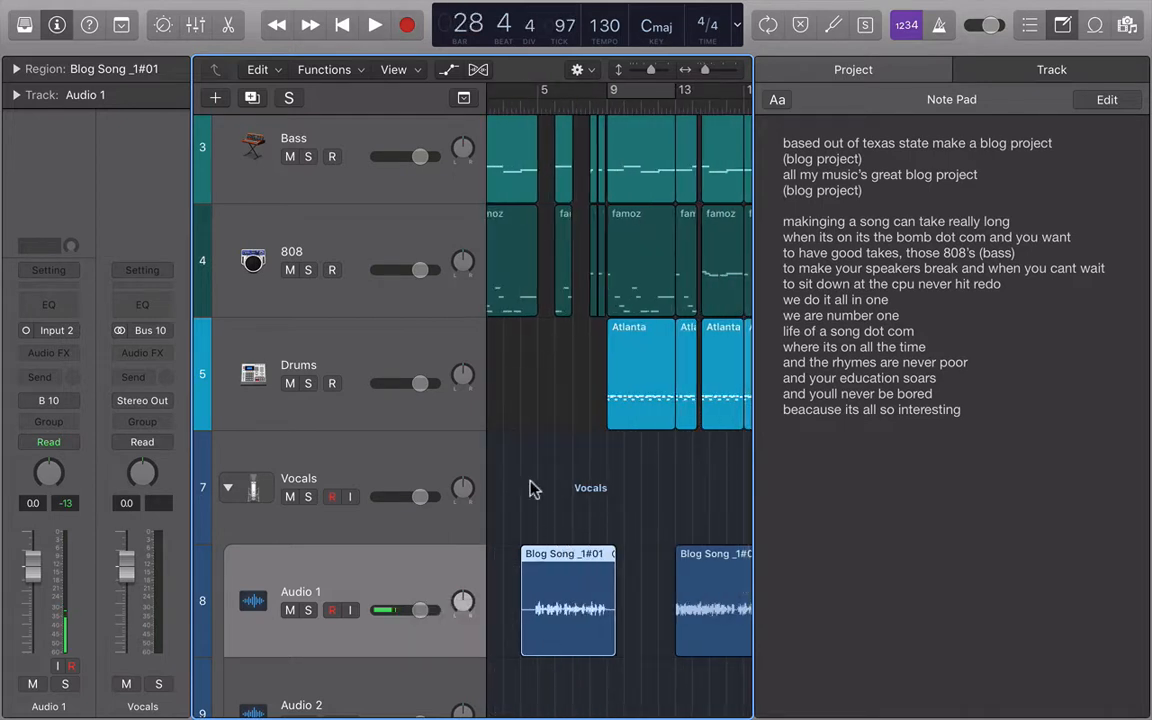
left_click(530, 110)
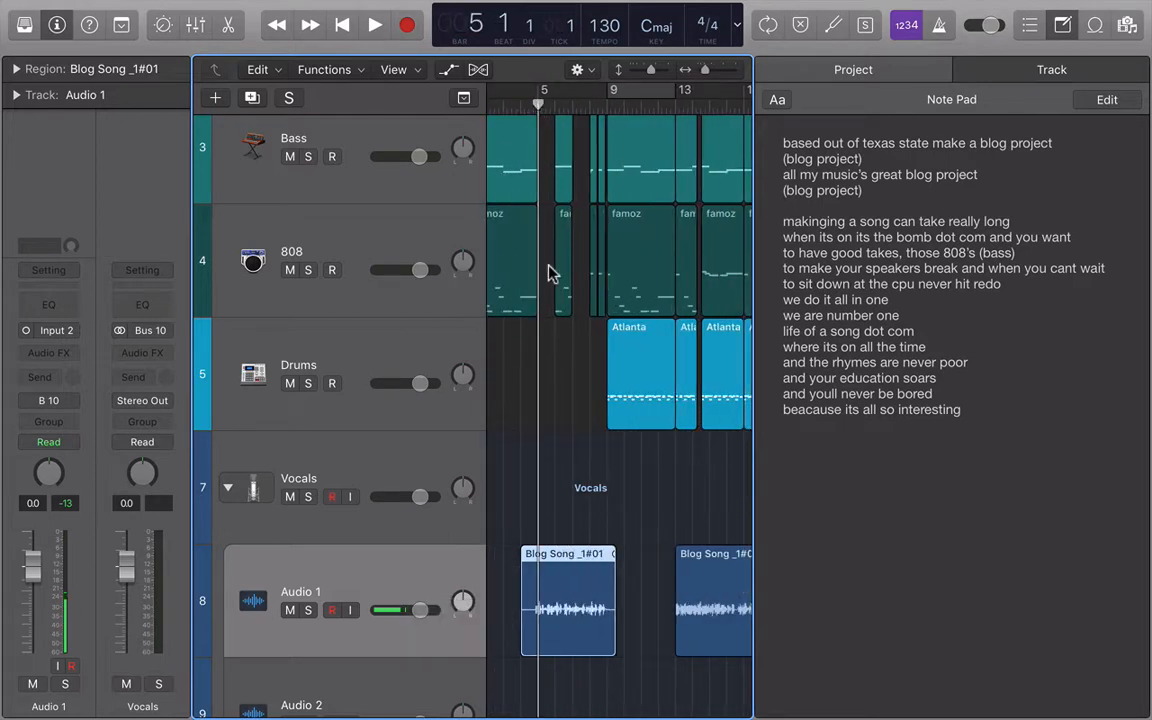
key("super+Right")
key("super+Right")
left_click(522, 108)
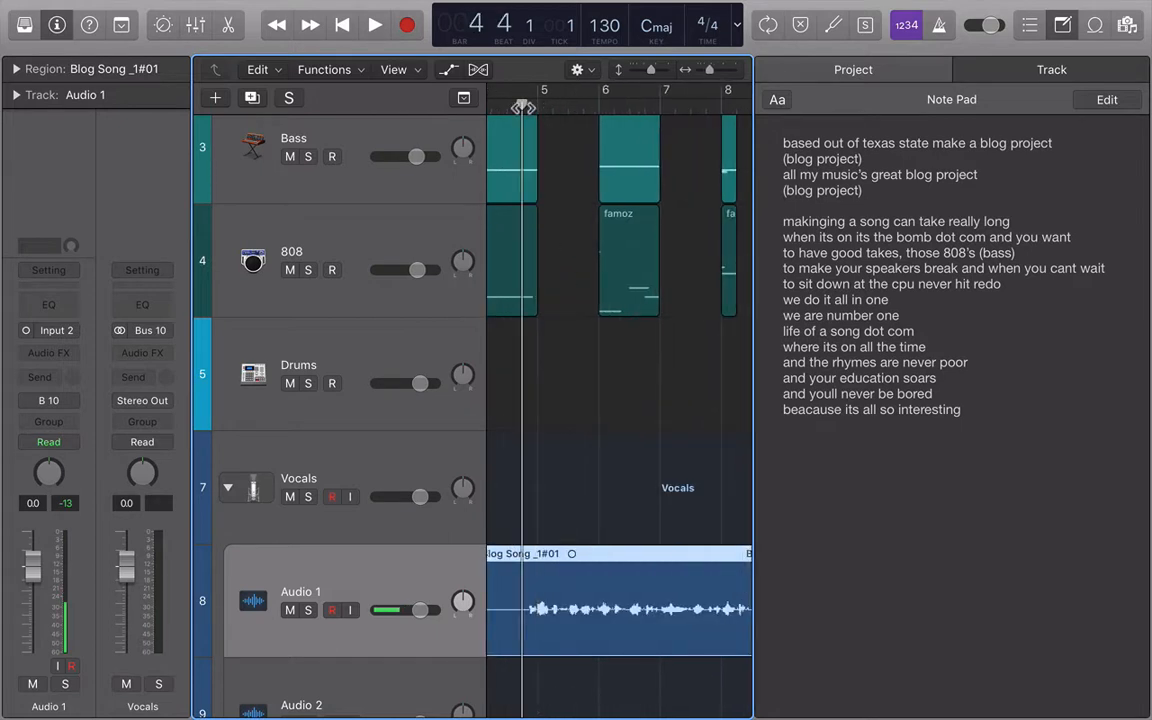
key("super+t")
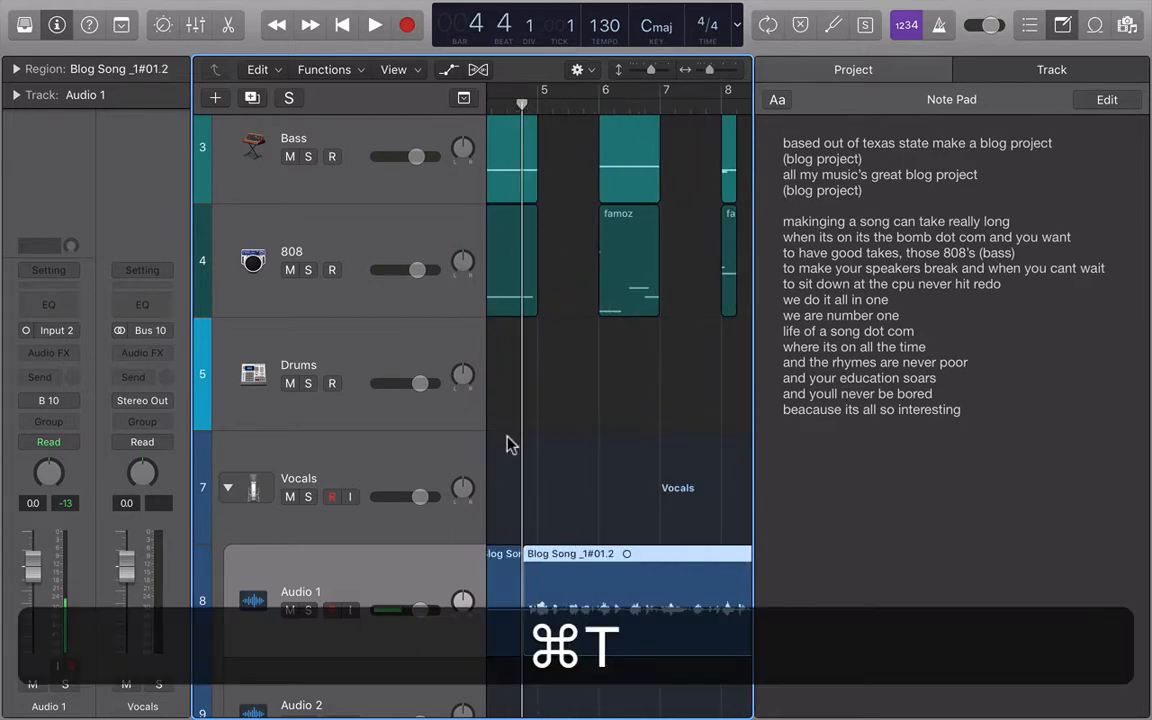
left_click(508, 569)
key("Delete")
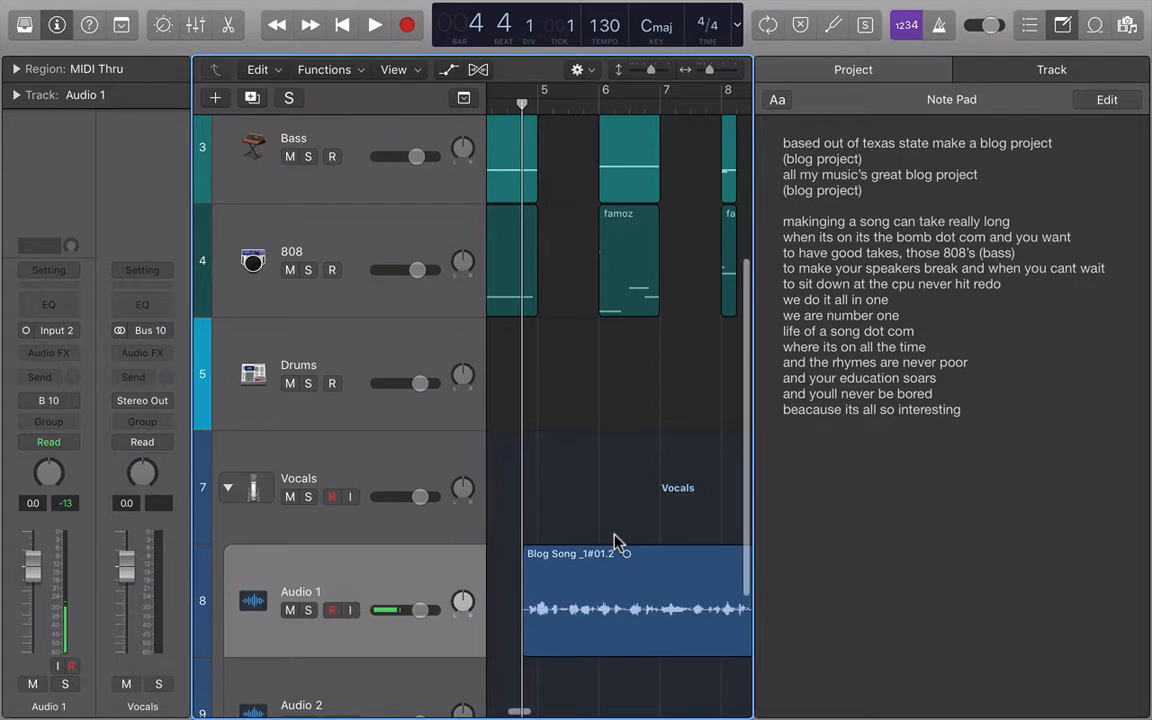
- Play back the recorded vocals with the beat and raise the Audio 1 track's volume to 6.0 dB
key("super+Left")
key("super+Left")
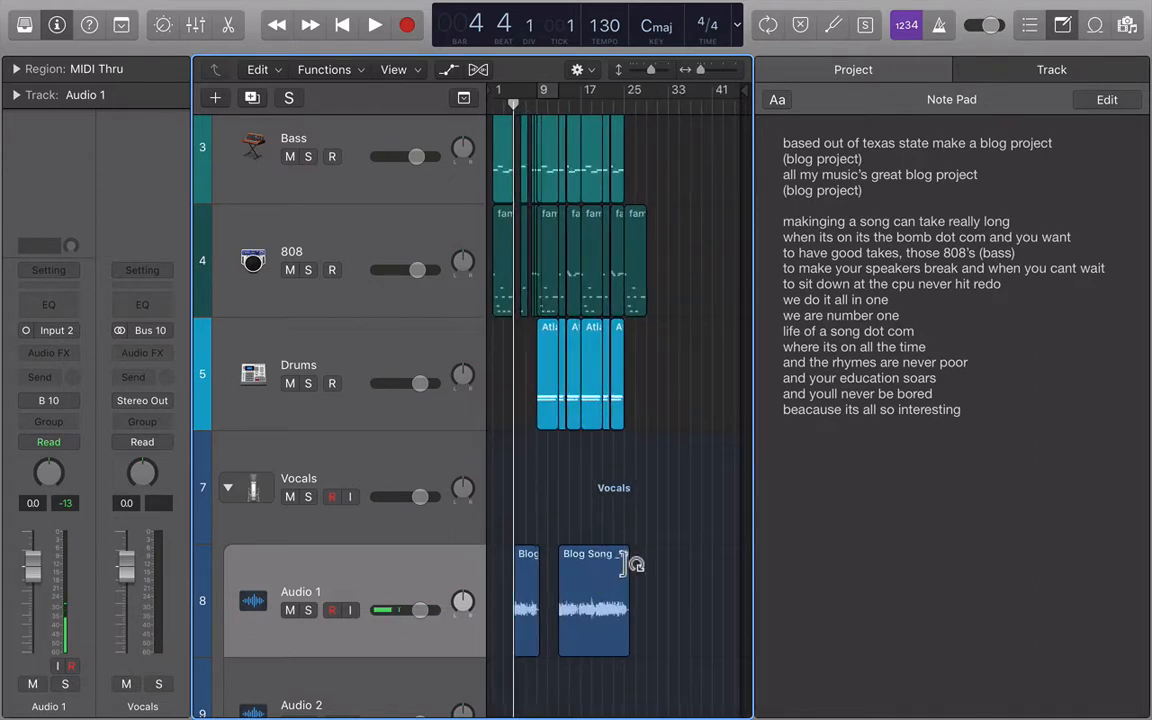
key("space")
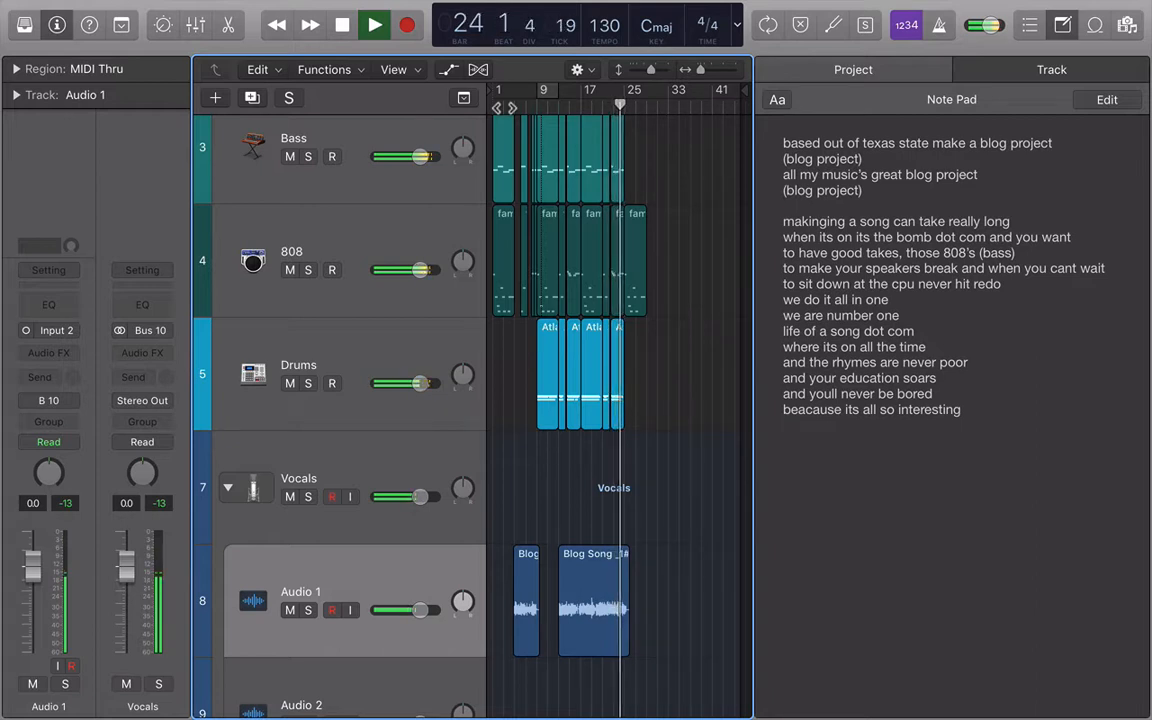
left_click_drag(419, 609, 435, 609)
key("space")
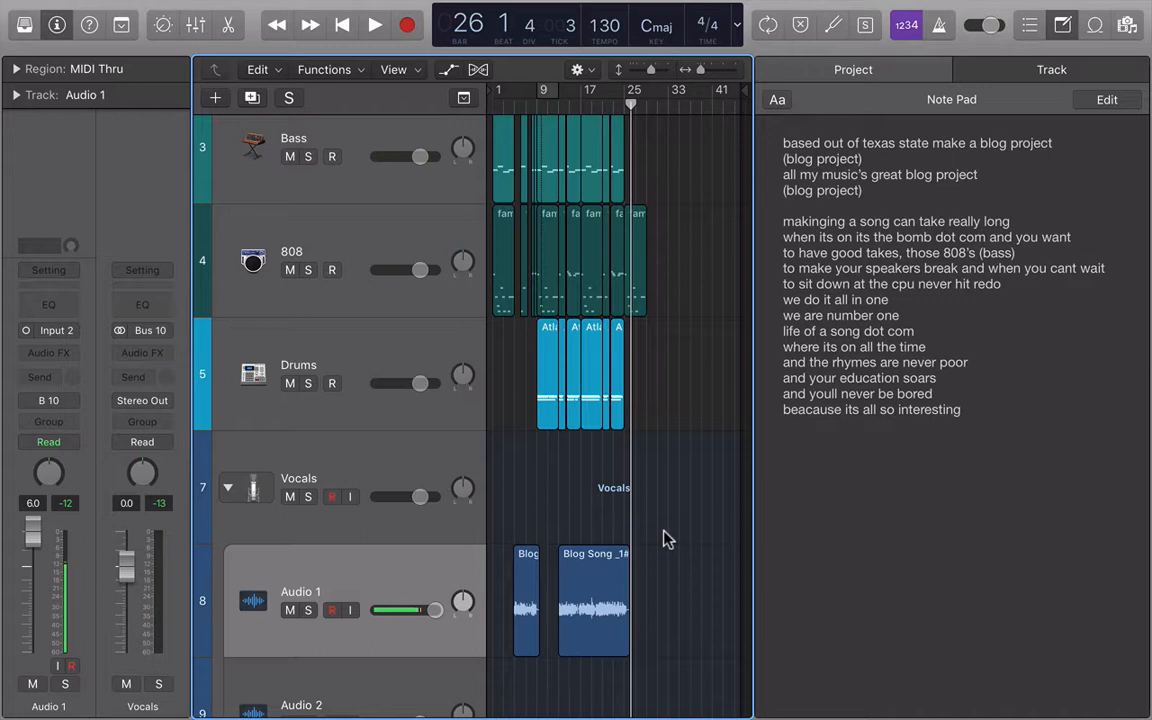
- Place the playhead at bar 5 and set the recording input of the Audio 2 and Audio 3 tracks to Input 2
scroll(668, 540, "down", 5)
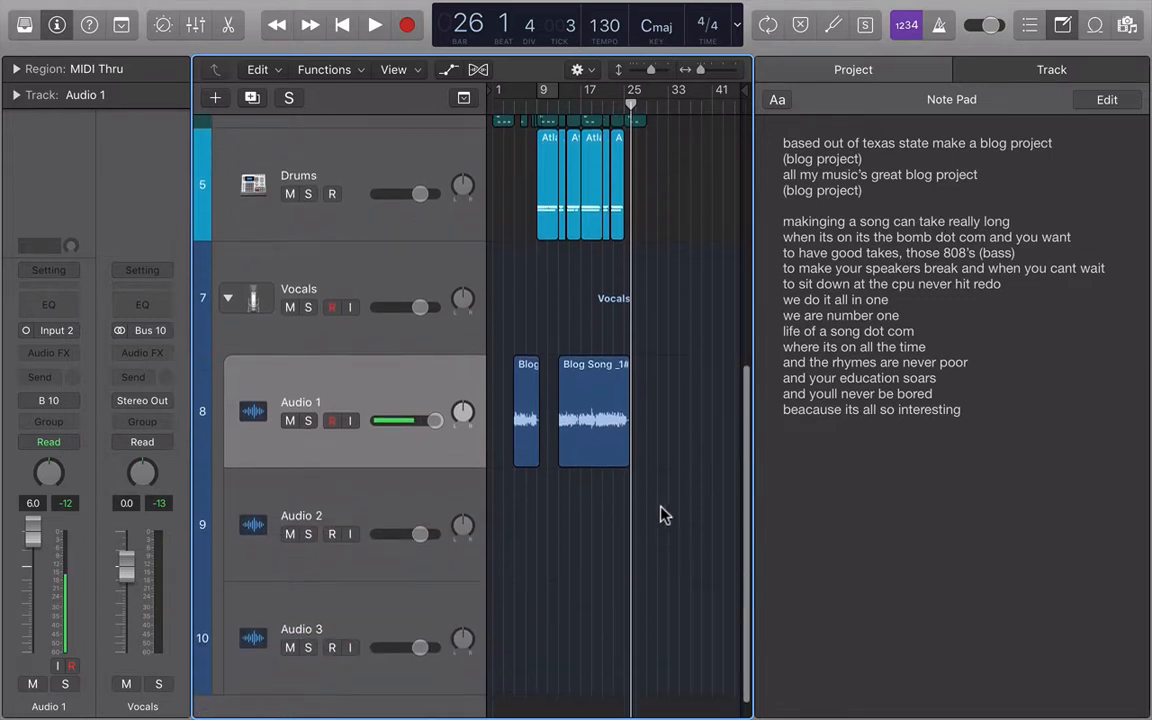
left_click(515, 110)
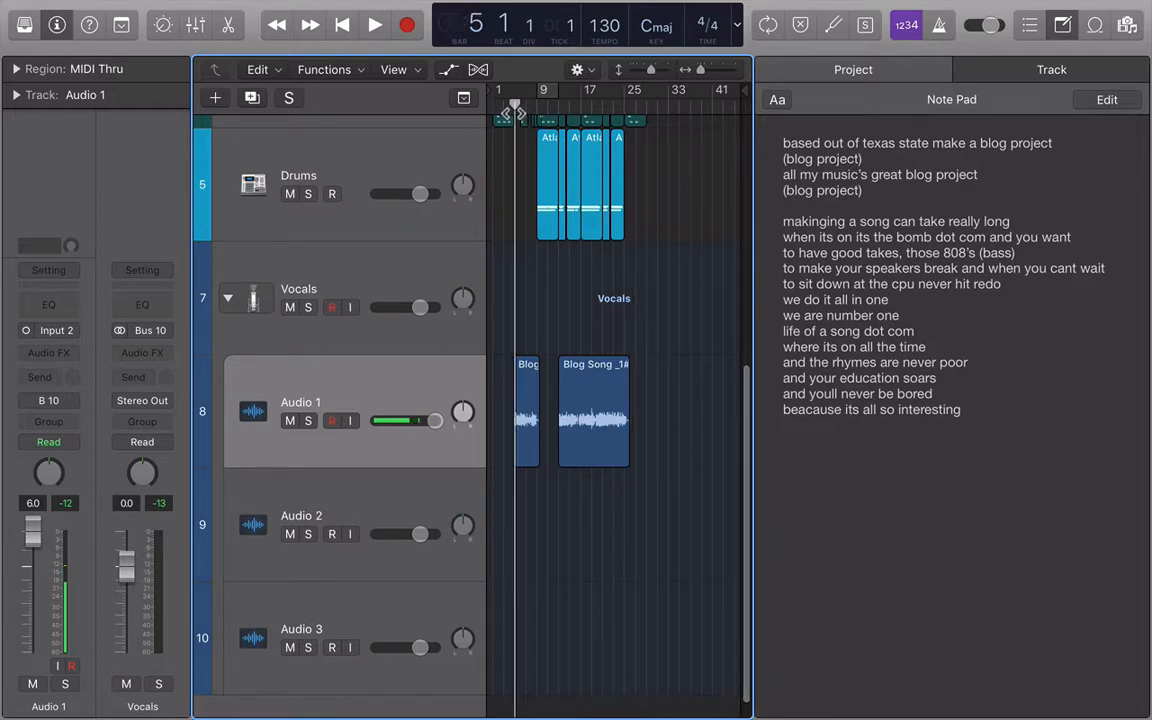
left_click(405, 489)
left_click(62, 330)
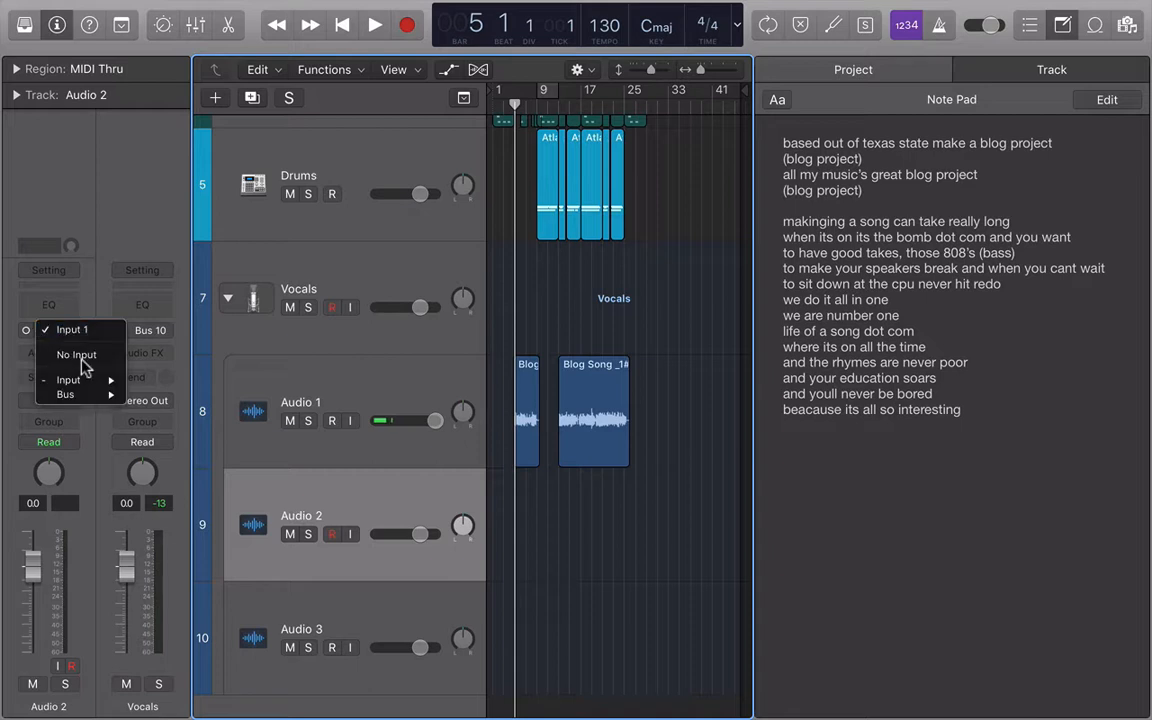
mouse_move(68, 380)
left_click(152, 393)
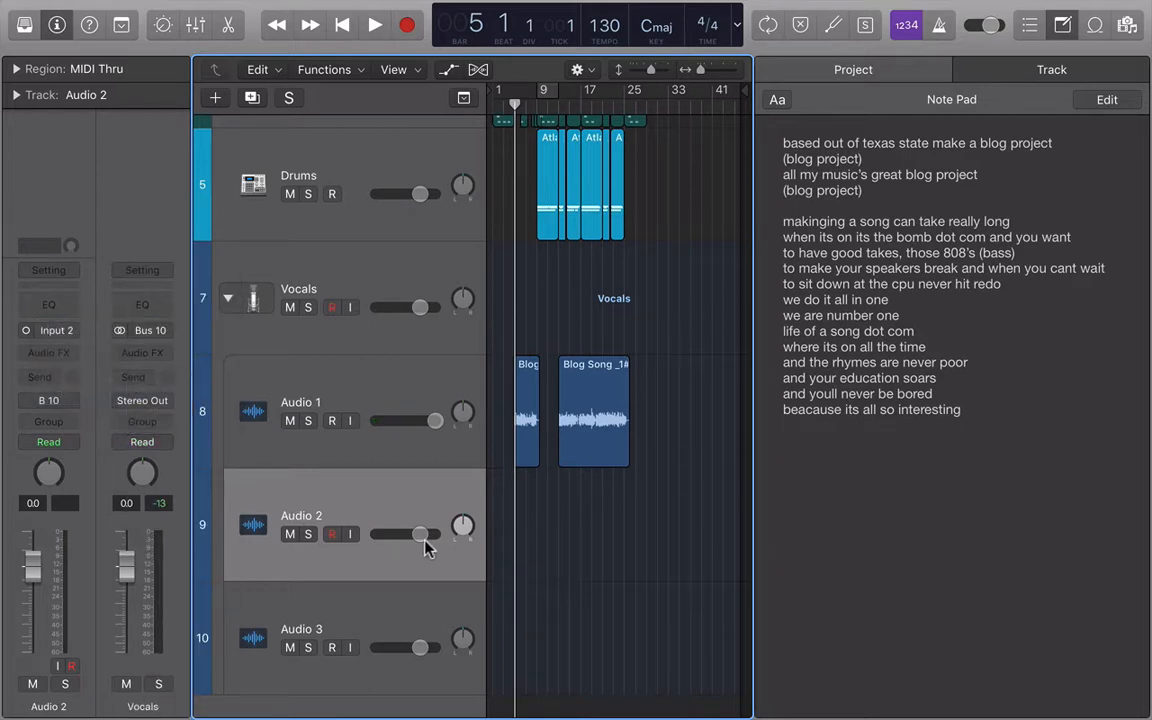
left_click(355, 612)
left_click(64, 330)
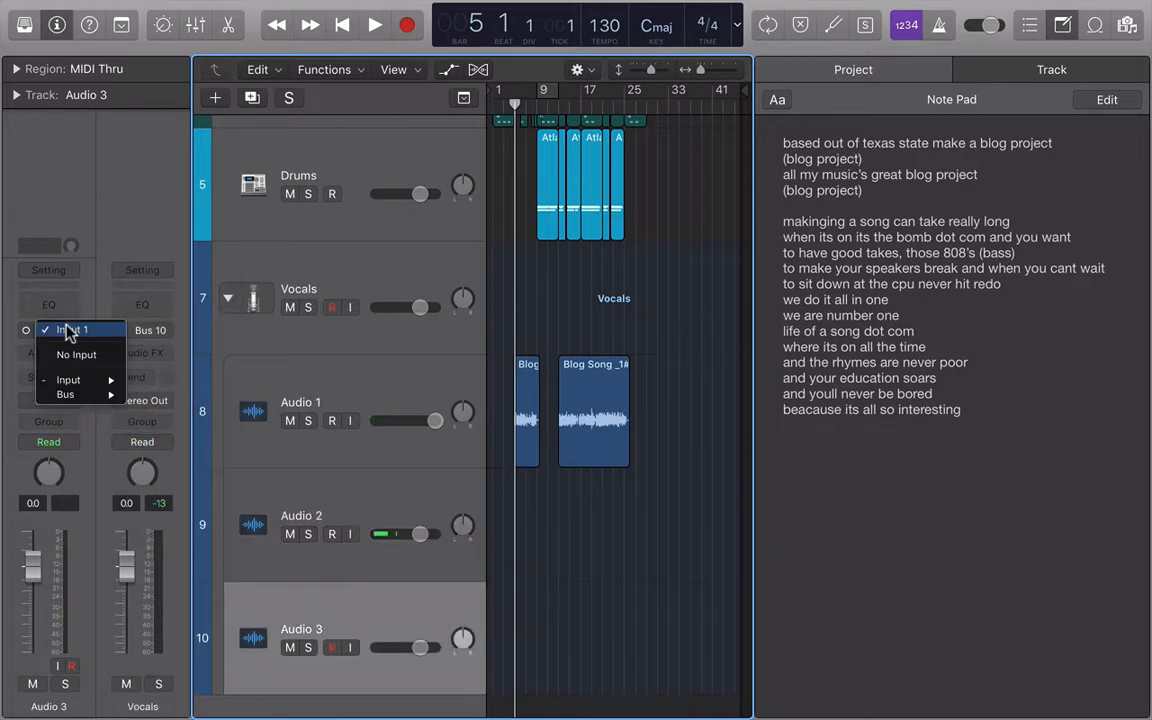
mouse_move(100, 380)
left_click(161, 395)
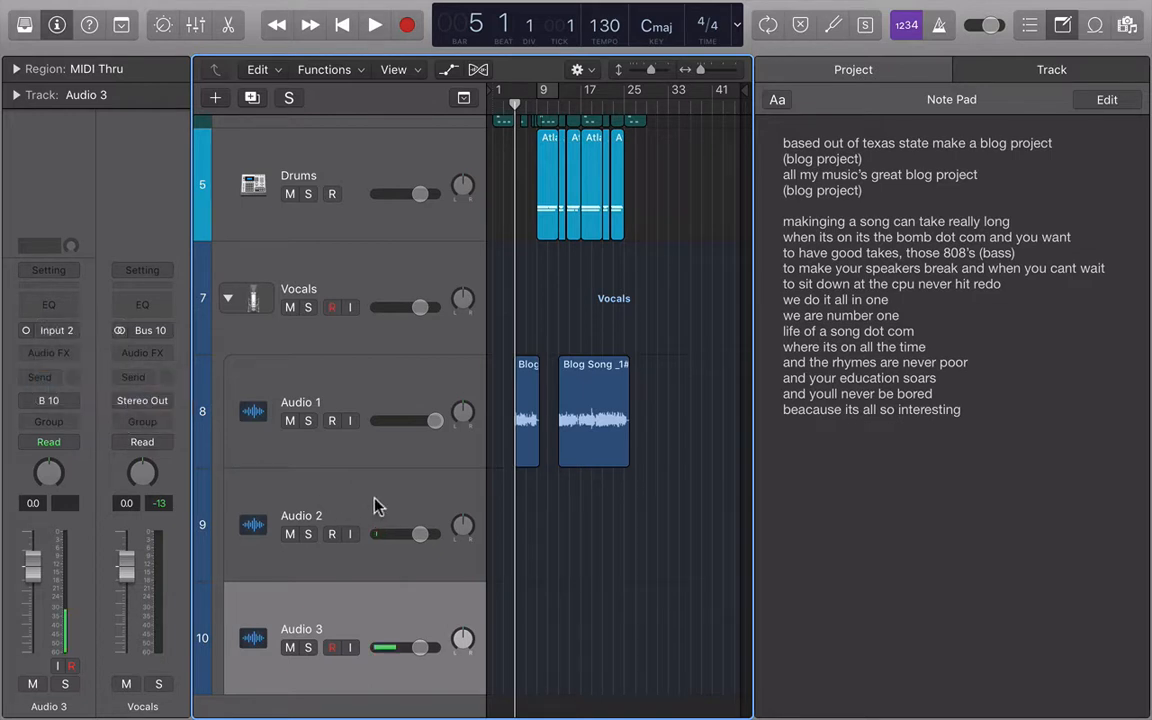
- Record a backing vocal take on the Audio 2 track from bar 5 to about the end of bar 25
left_click(378, 502)
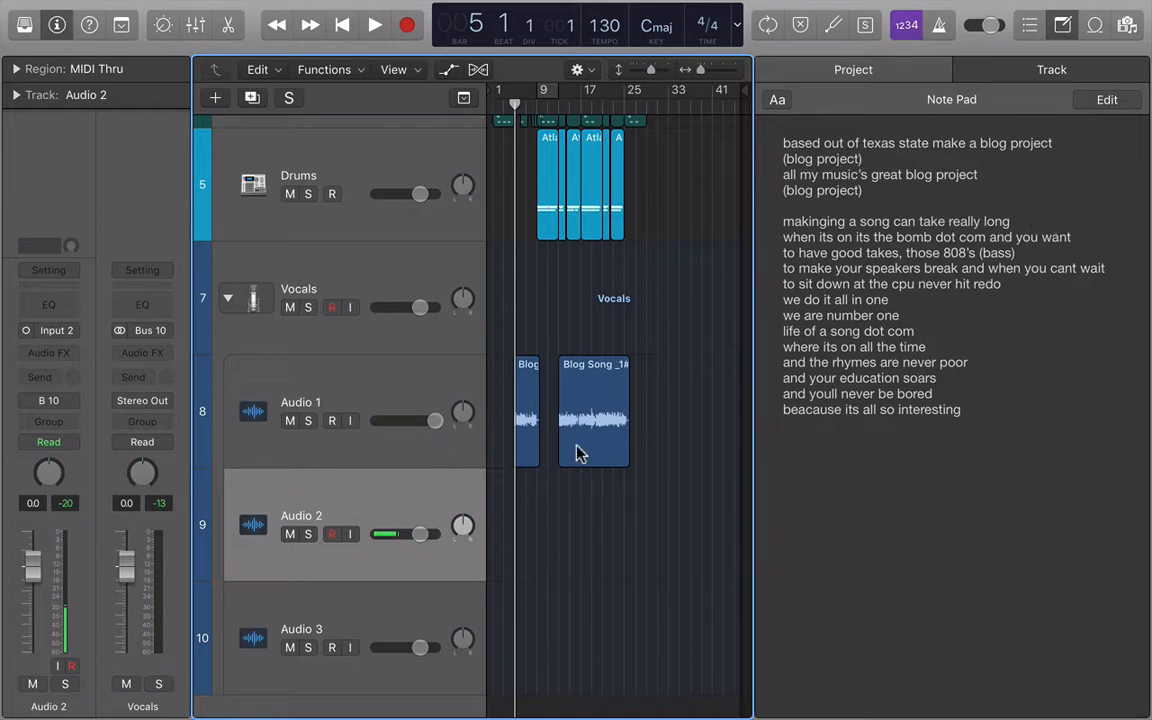
key("r")
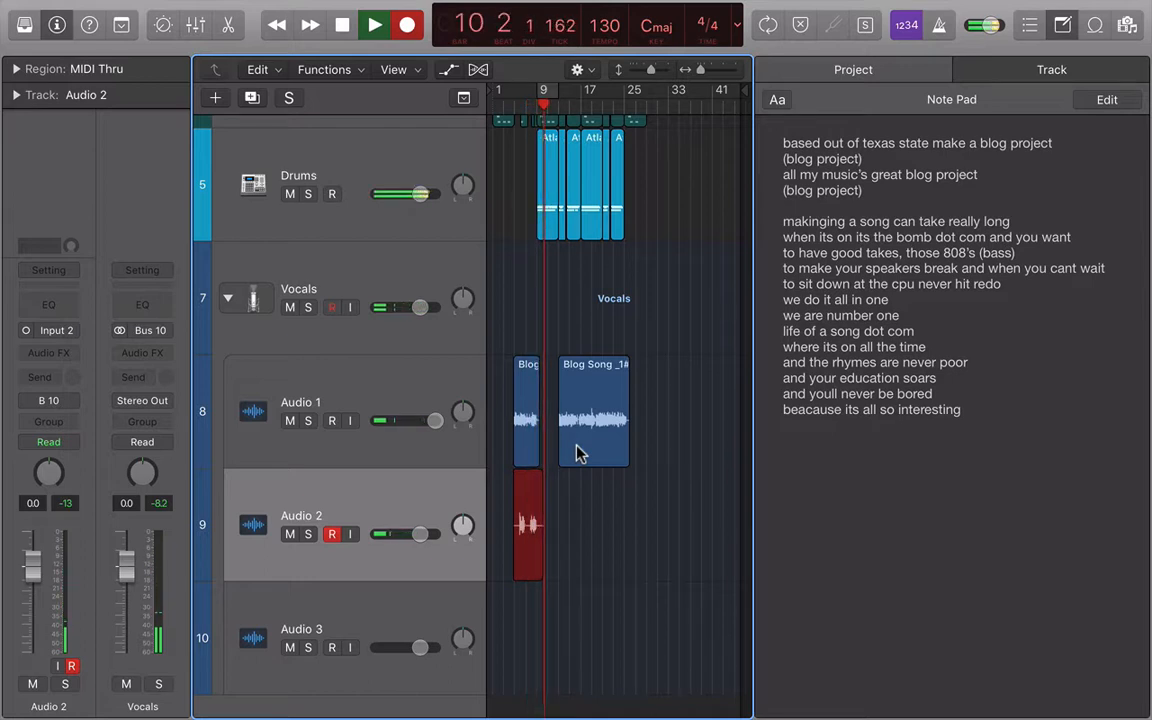
key("space")
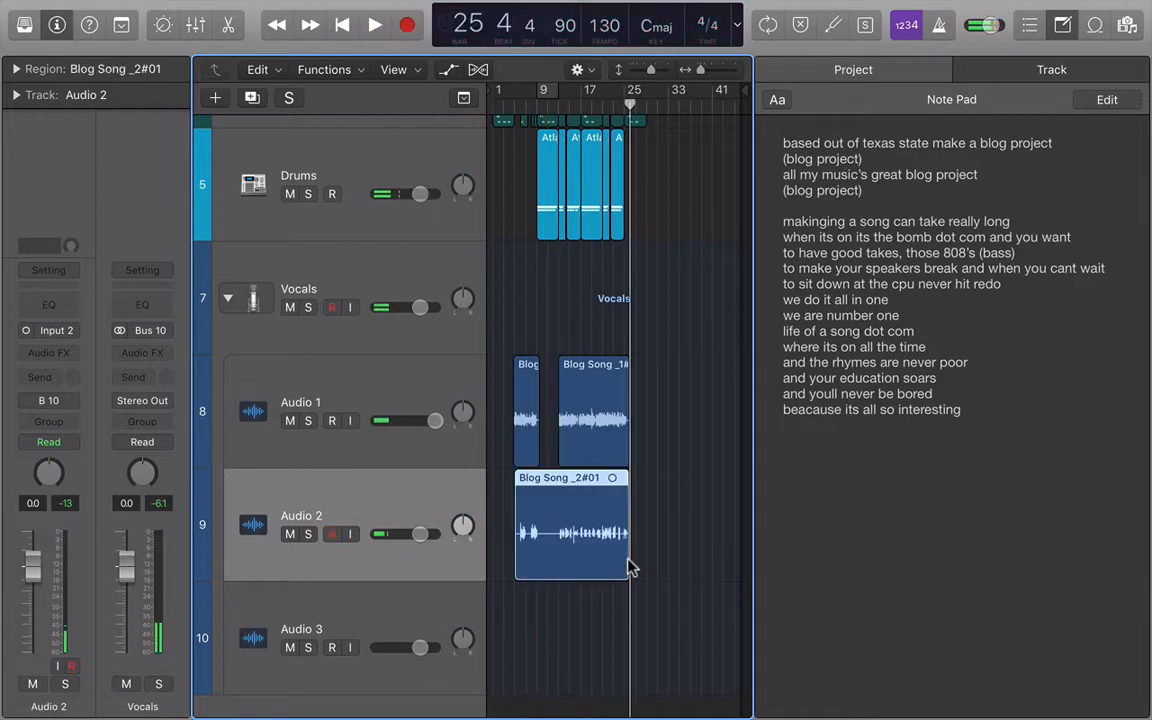
- Copy the Audio 2 vocal region onto the Audio 3 track and offset the copy slightly later than the original
scroll(573, 519, "down", 1)
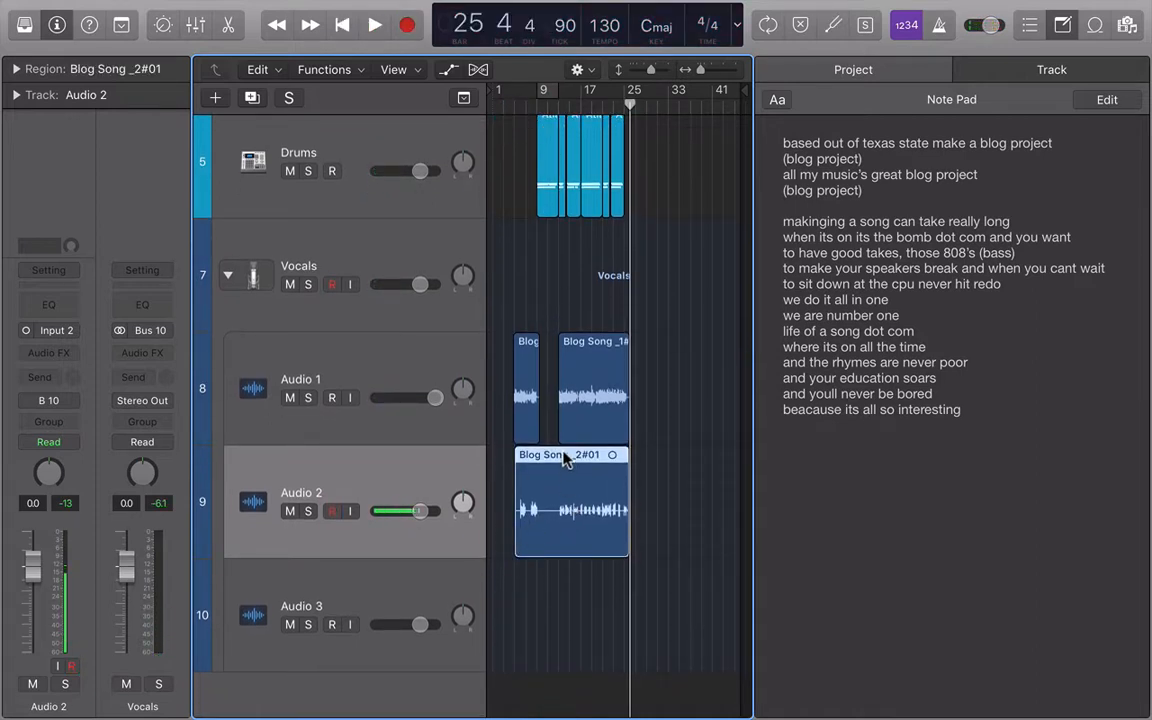
left_click_drag(565, 458, 566, 596)
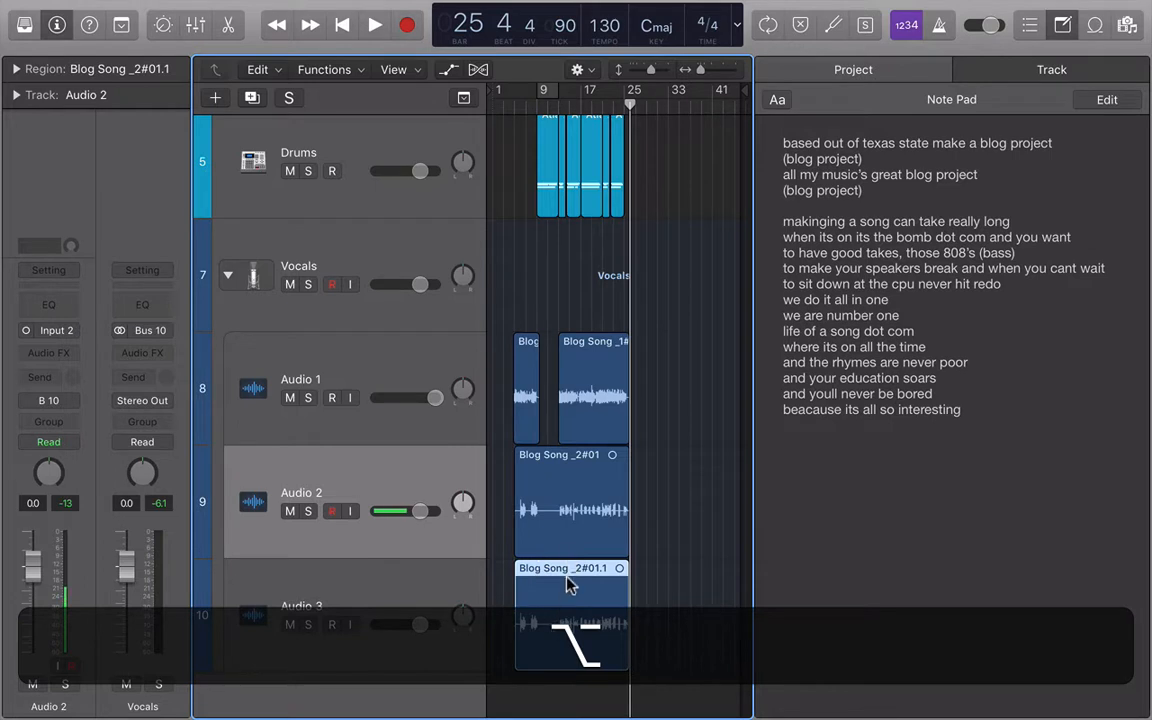
scroll(567, 578, "up", 8)
scroll(567, 578, "left", 6)
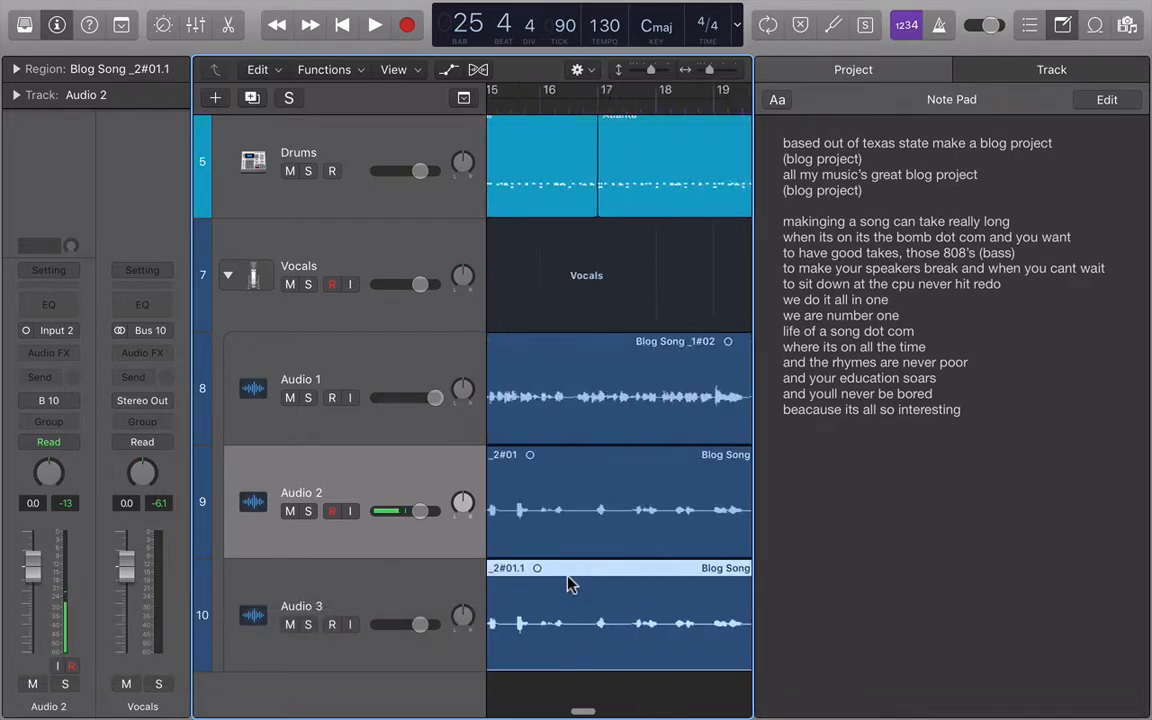
scroll(567, 584, "left", 10)
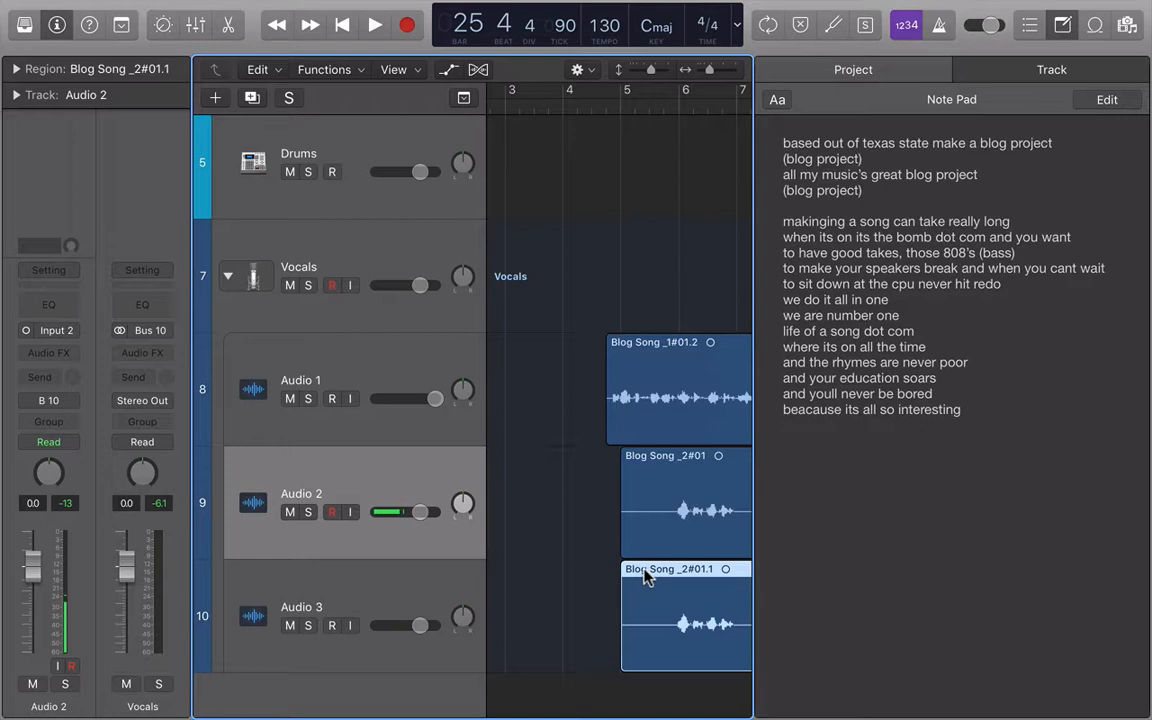
mouse_move(645, 577)
left_mouse_down()
mouse_move(660, 577)
mouse_move(648, 577)
left_mouse_up()
key("ctrl")
left_click_drag(648, 575, 652, 580)
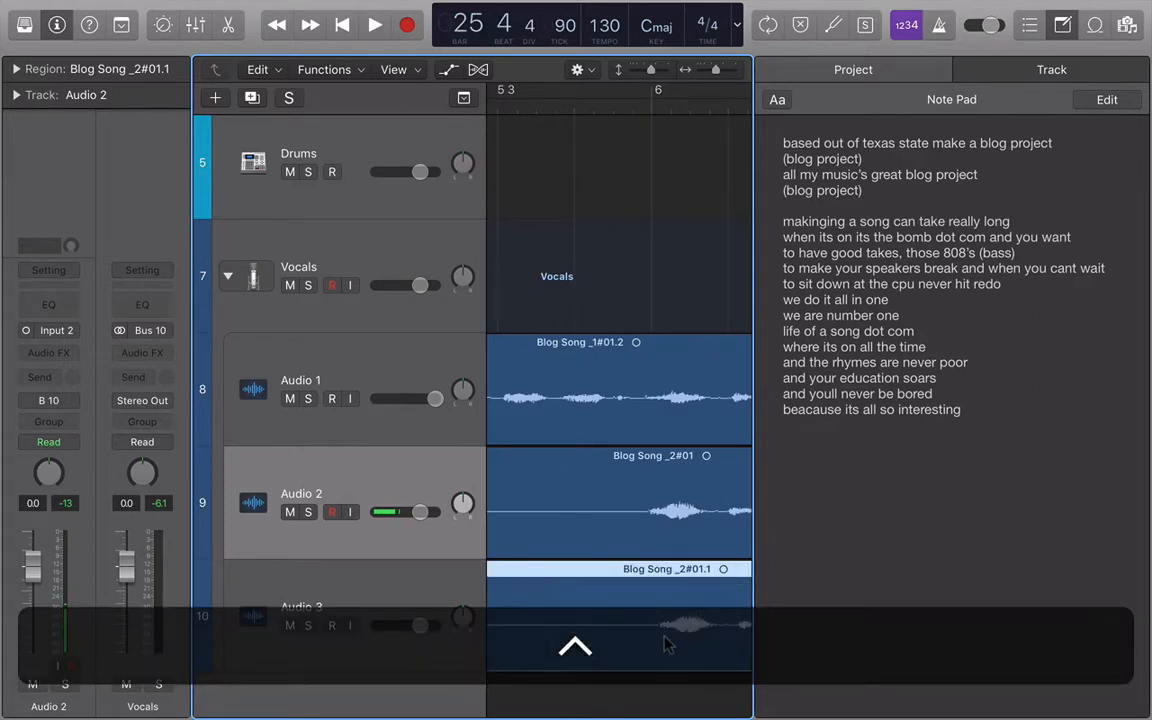
right_click(550, 575)
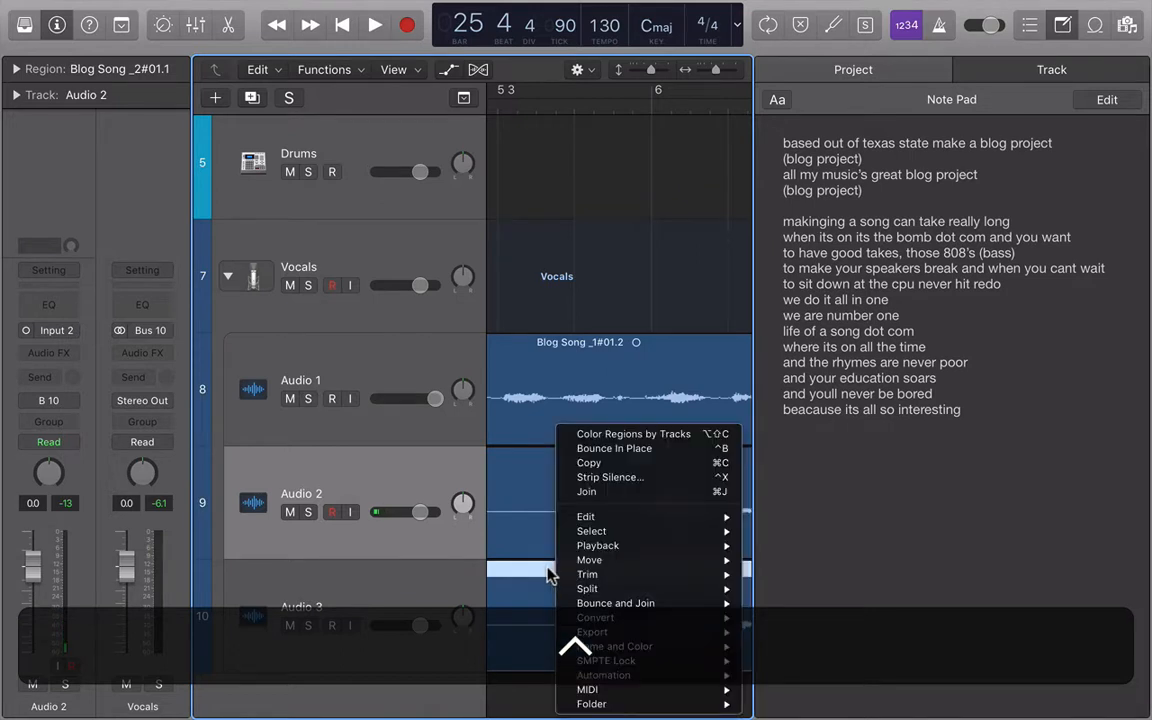
left_click(545, 567)
mouse_move(559, 567)
left_mouse_down()
mouse_move(546, 567)
mouse_move(556, 573)
left_mouse_up()
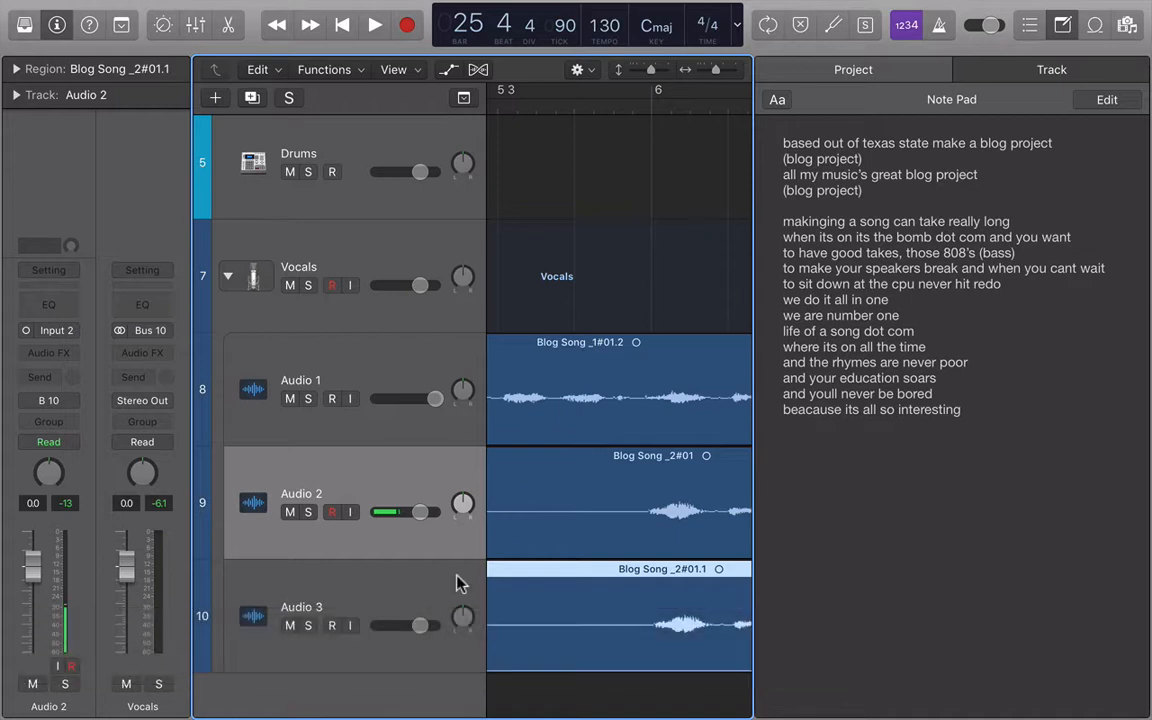
- Pan Audio 2 to -49 and Audio 3 to +46, and play back the doubled vocals to about bar 9
left_click_drag(464, 504, 462, 553)
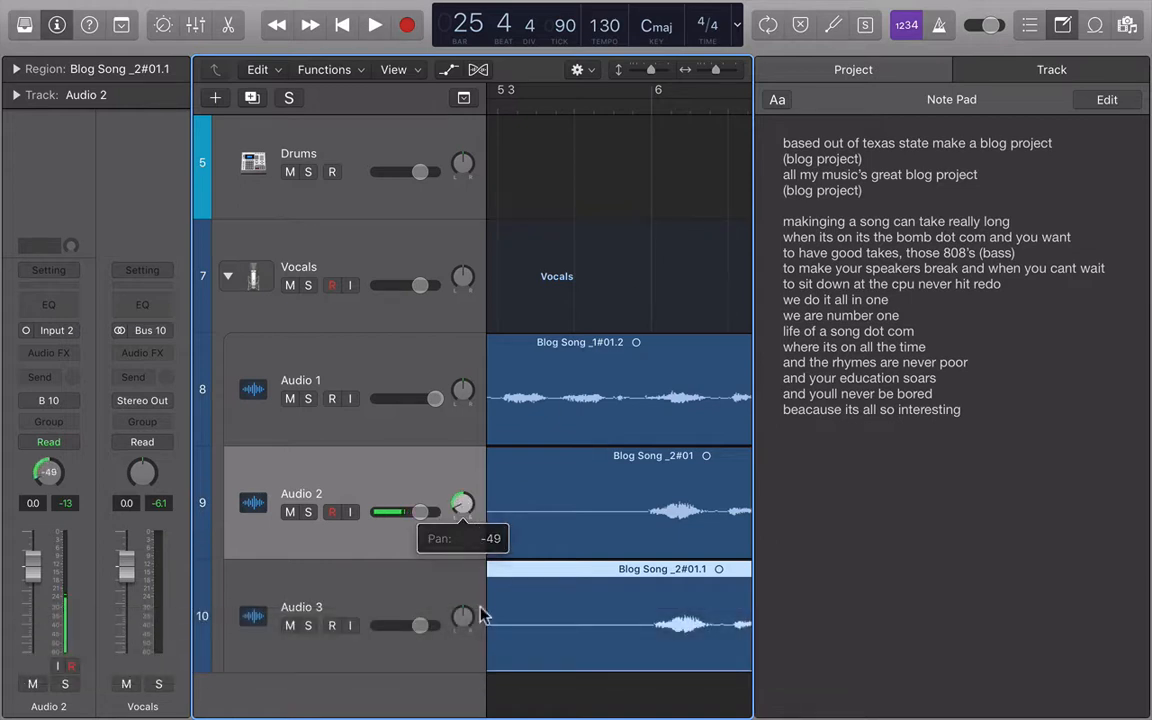
left_click_drag(462, 616, 462, 567)
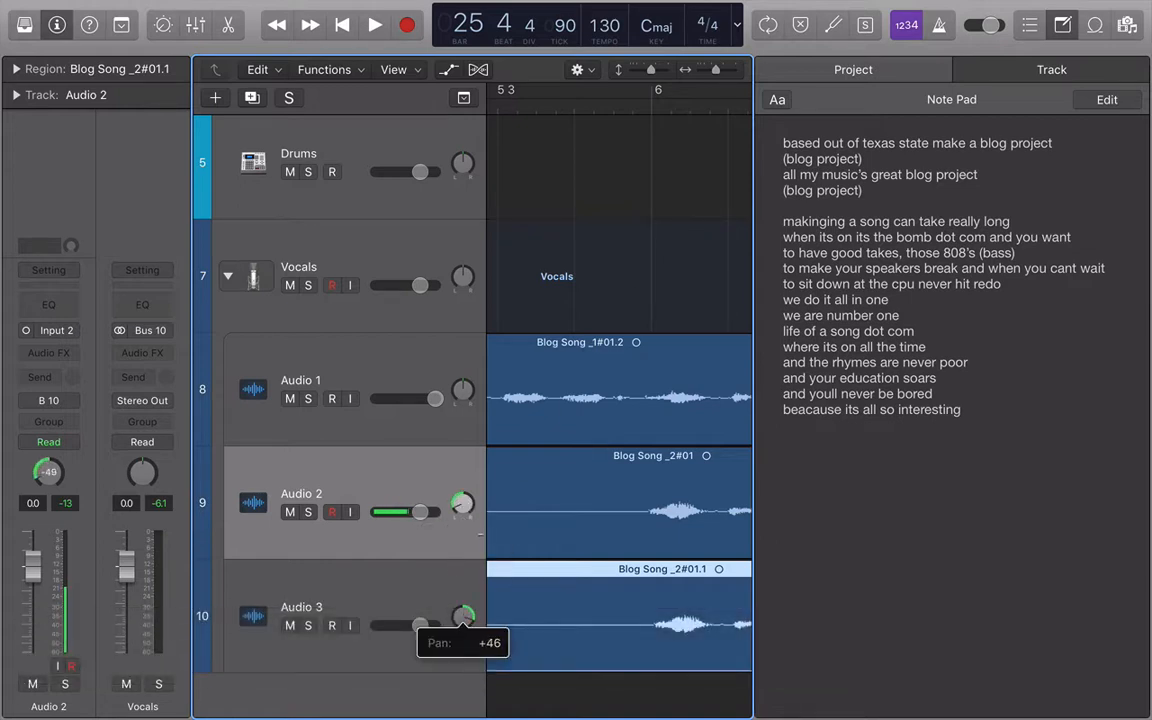
scroll(504, 311, "left", 5)
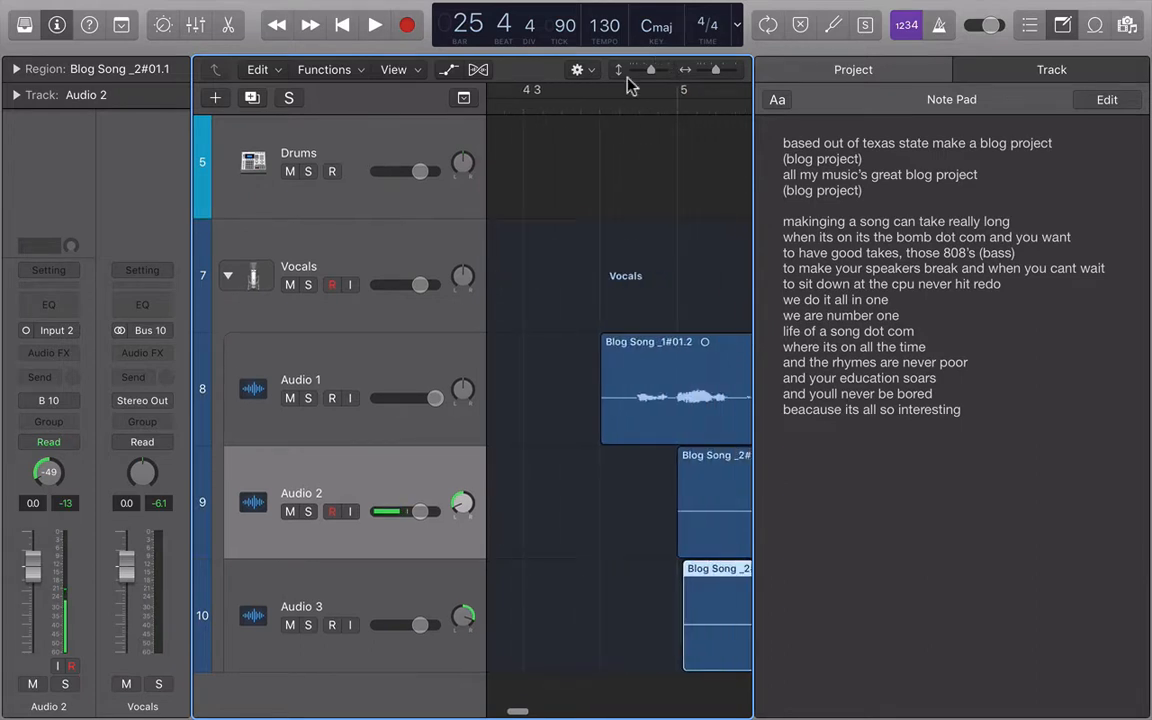
key("space")
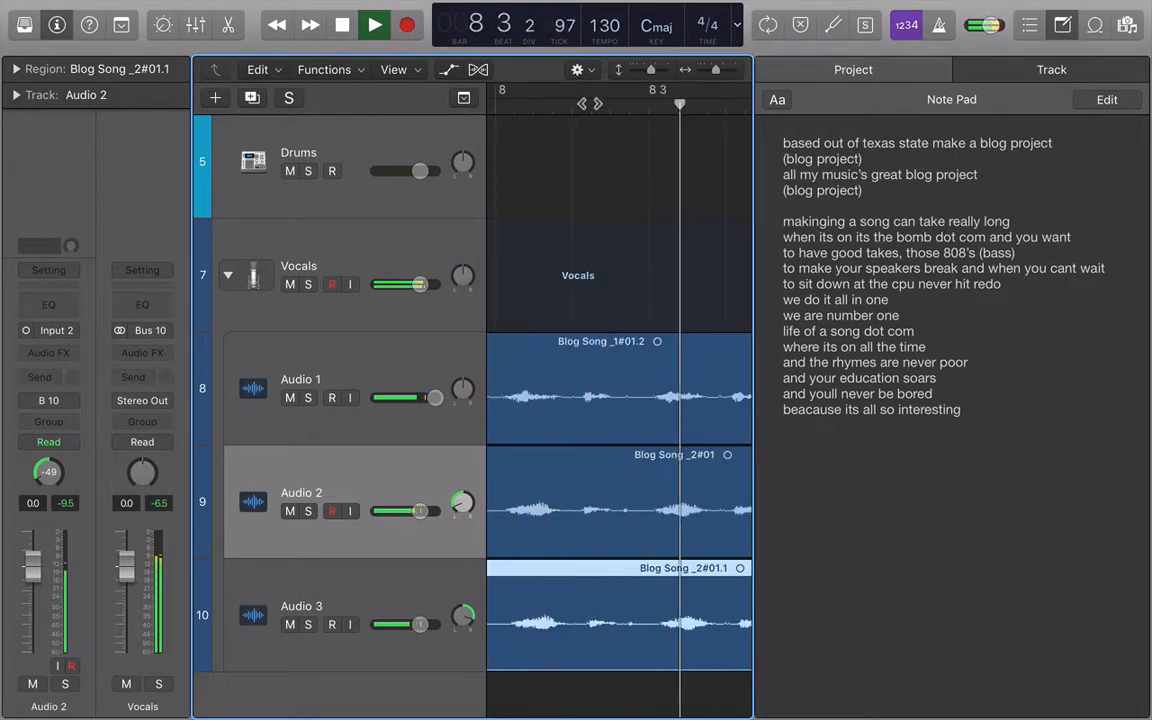
key("space")
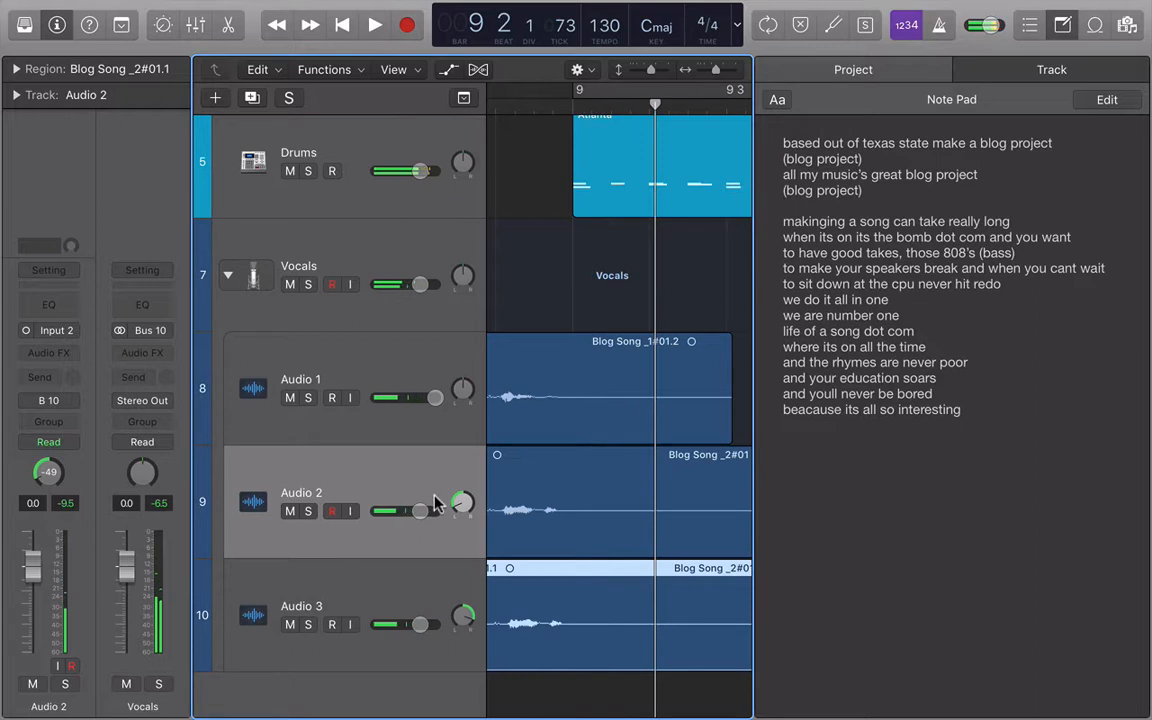
- Lower the volume of Audio 2 and Audio 3 together to -4.1 dB, balancing them against the lead vocal during playback
left_click(424, 590, "shift")
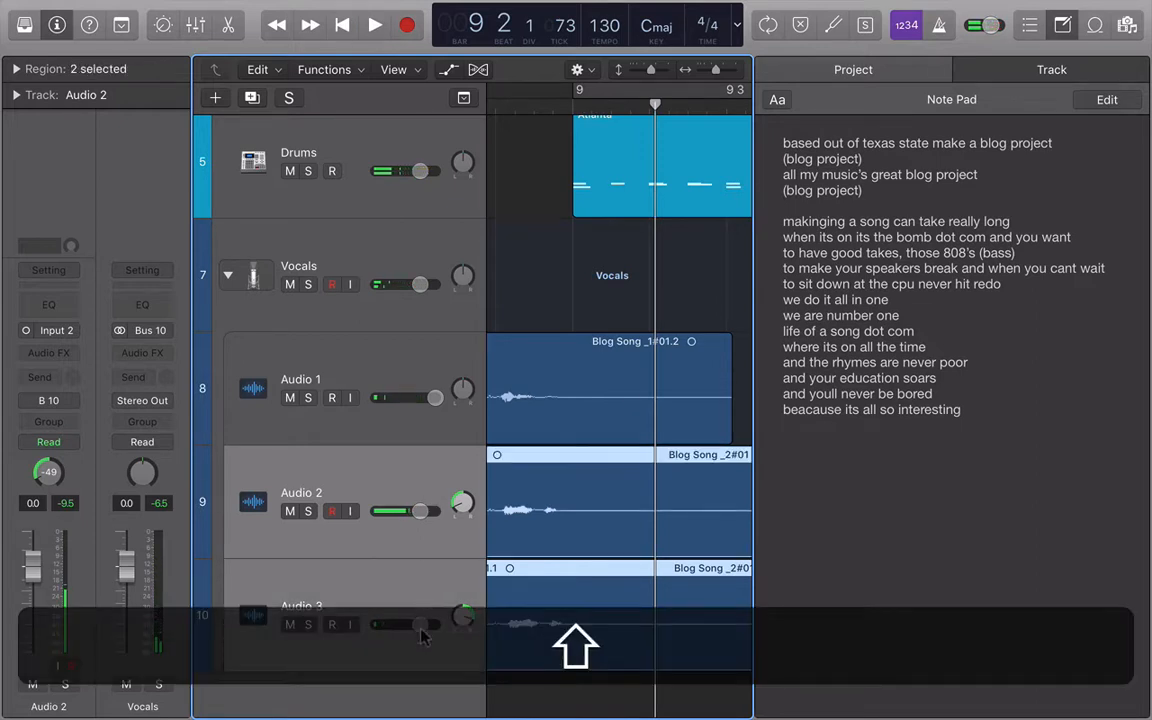
left_click_drag(424, 628, 408, 624)
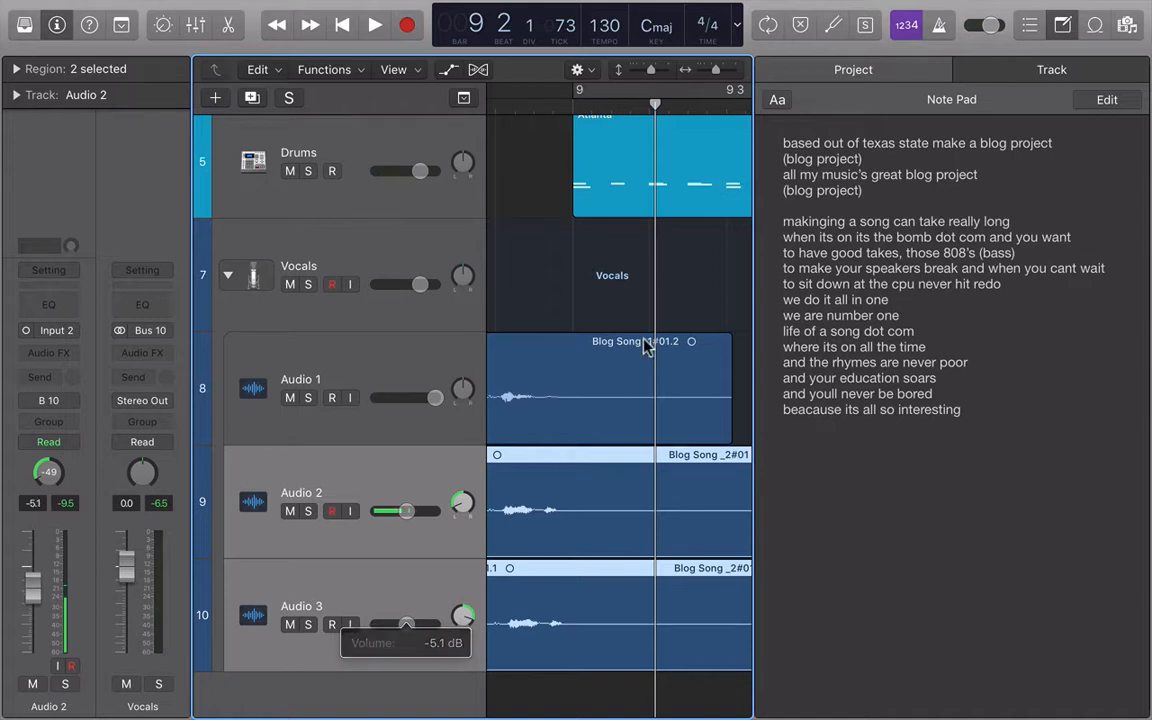
scroll(648, 345, "right", 10)
scroll(650, 340, "right", 5)
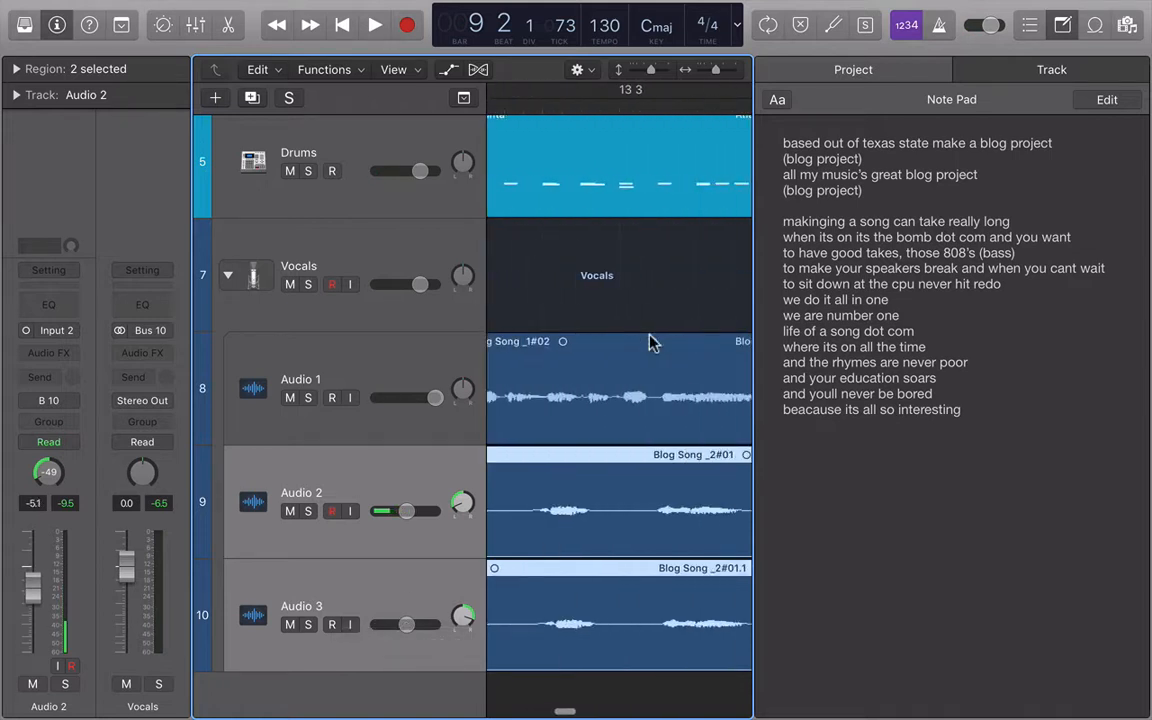
key("space")
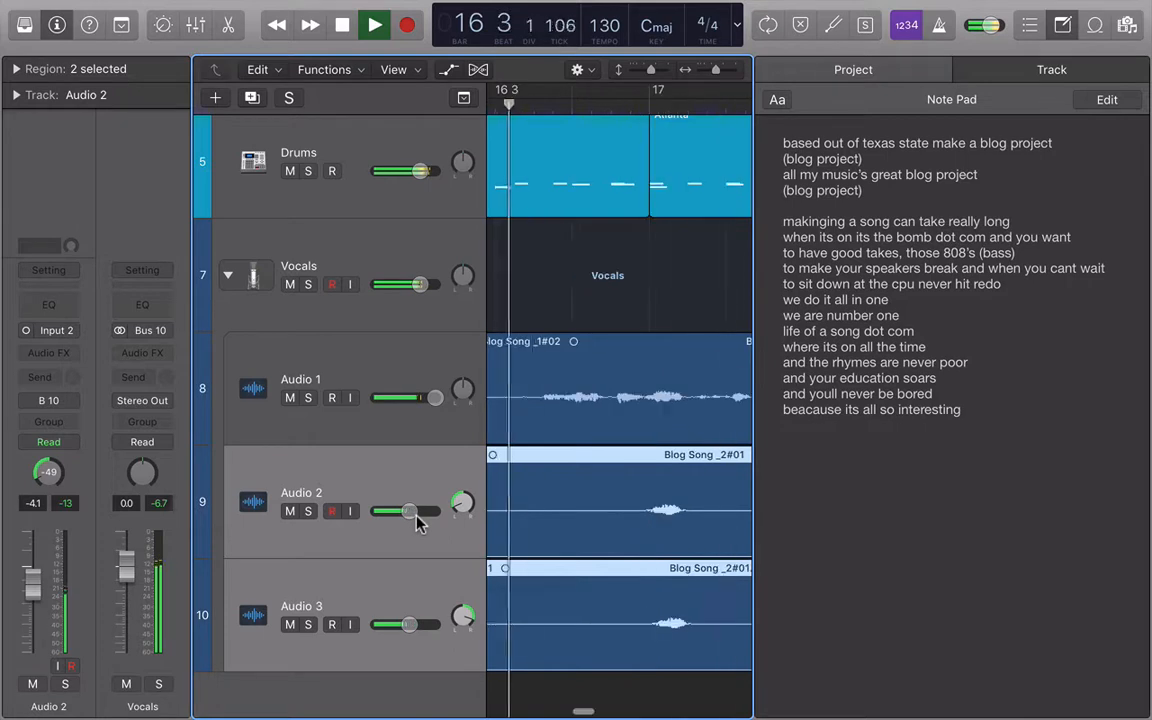
key("space")
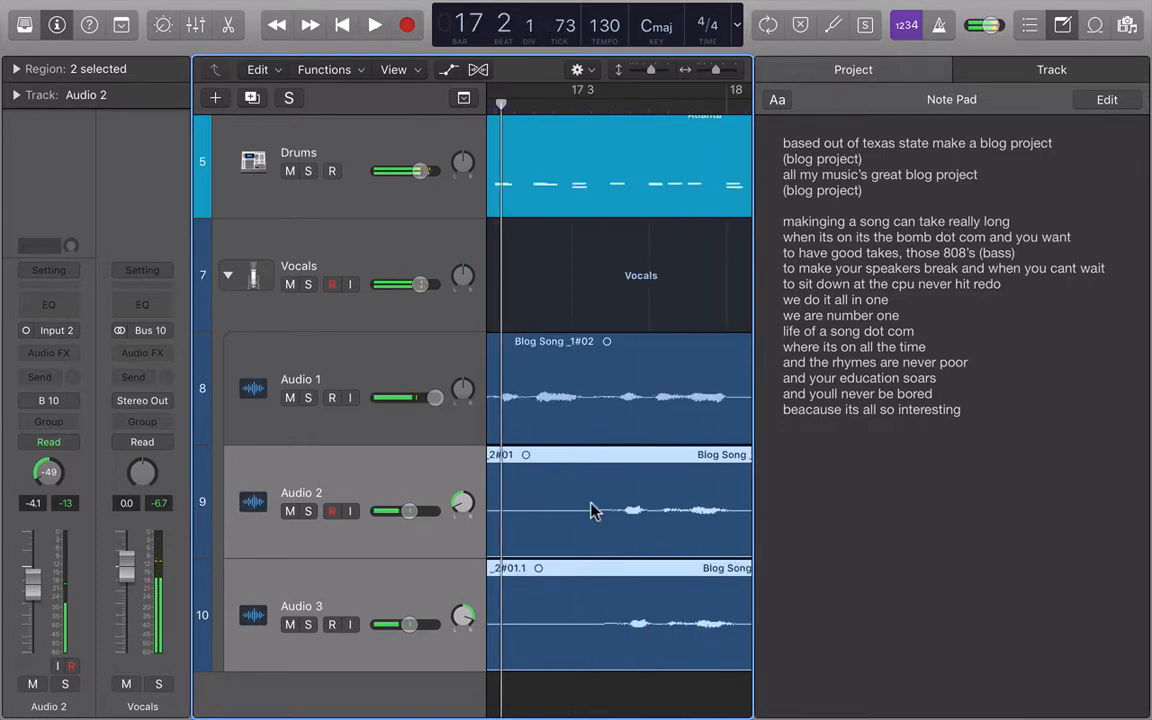
scroll(592, 510, "down", 5)
scroll(592, 510, "left", 1)
scroll(592, 510, "left", 6)
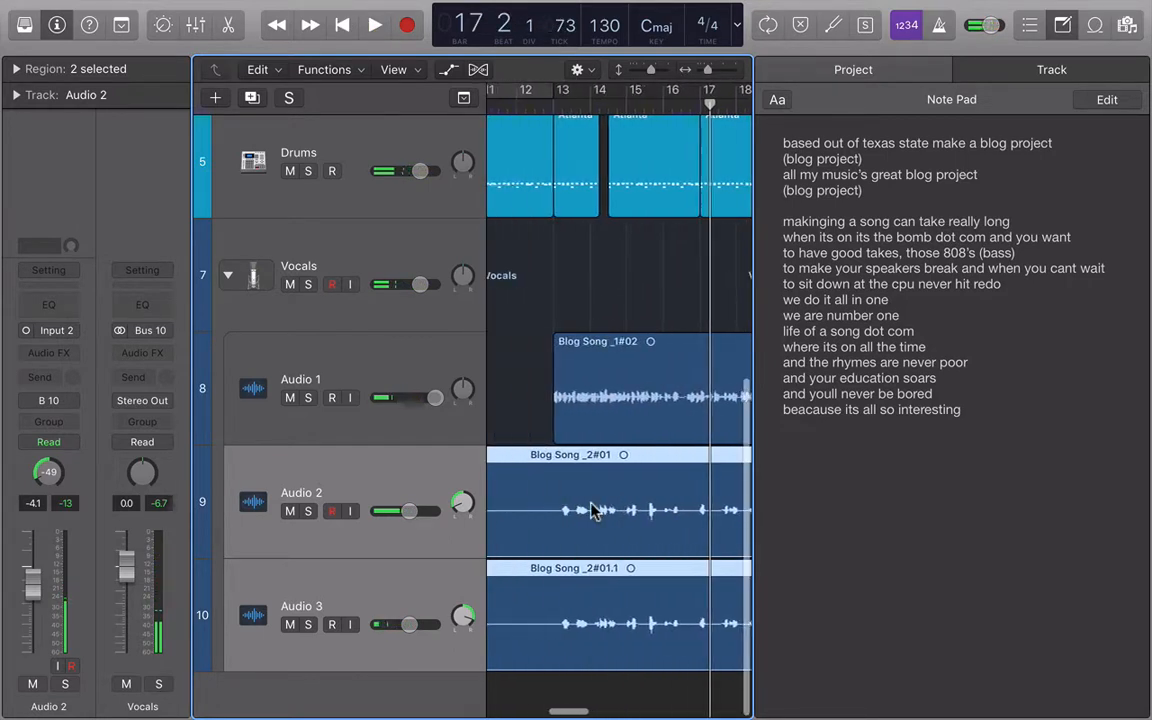
- Stop the playback of the doubled vocals and bring the playhead back to bar 9
key("space")
key("space")
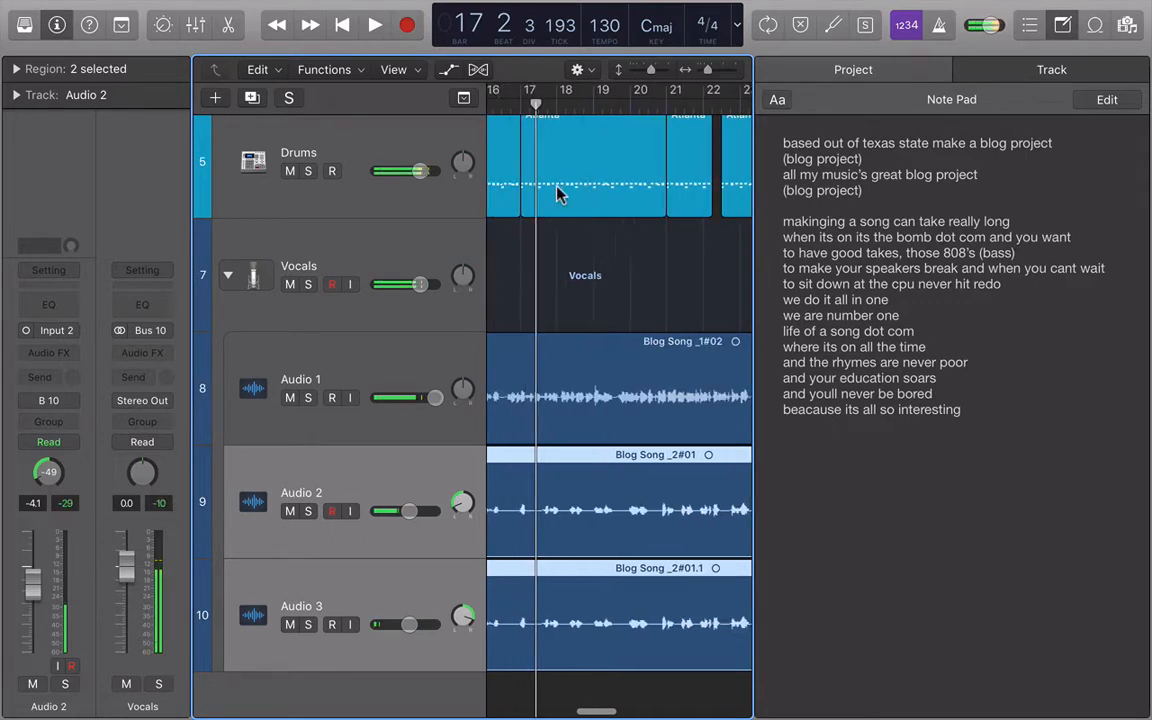
scroll(560, 193, "left", 8)
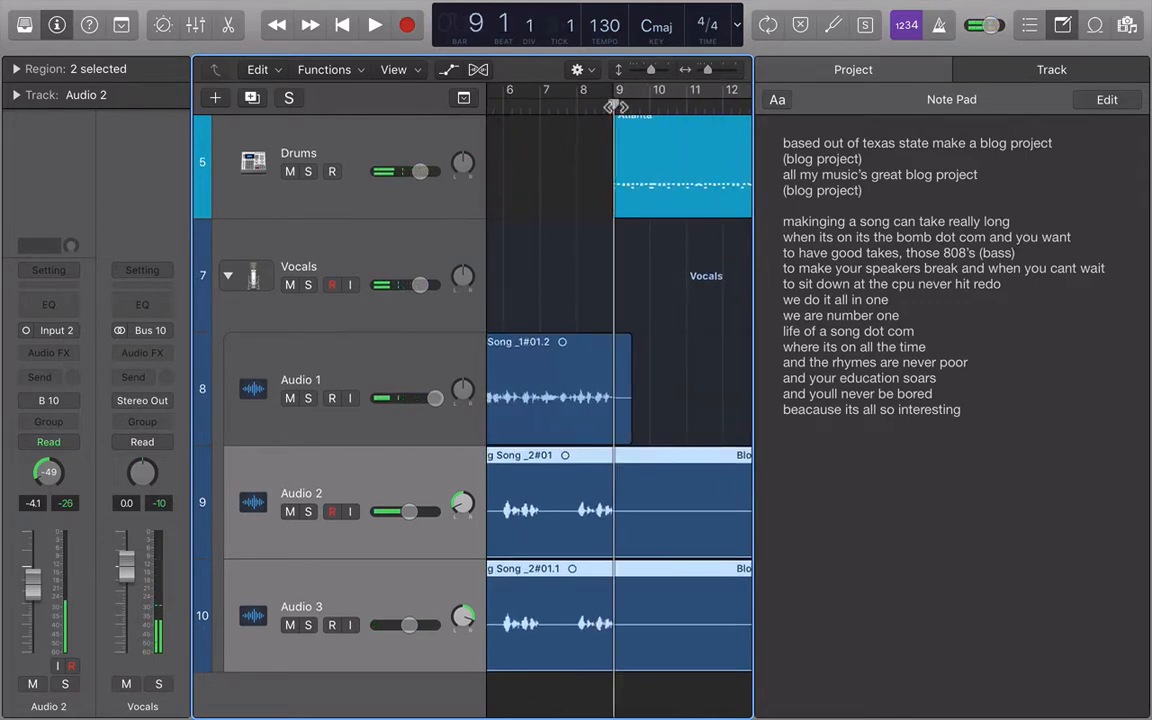
- Hide the note pad and strip the silence from the Audio 2 vocal region using a 4.0% threshold and 0.1000 sec minimum silence
left_click(663, 342)
left_click(641, 512)
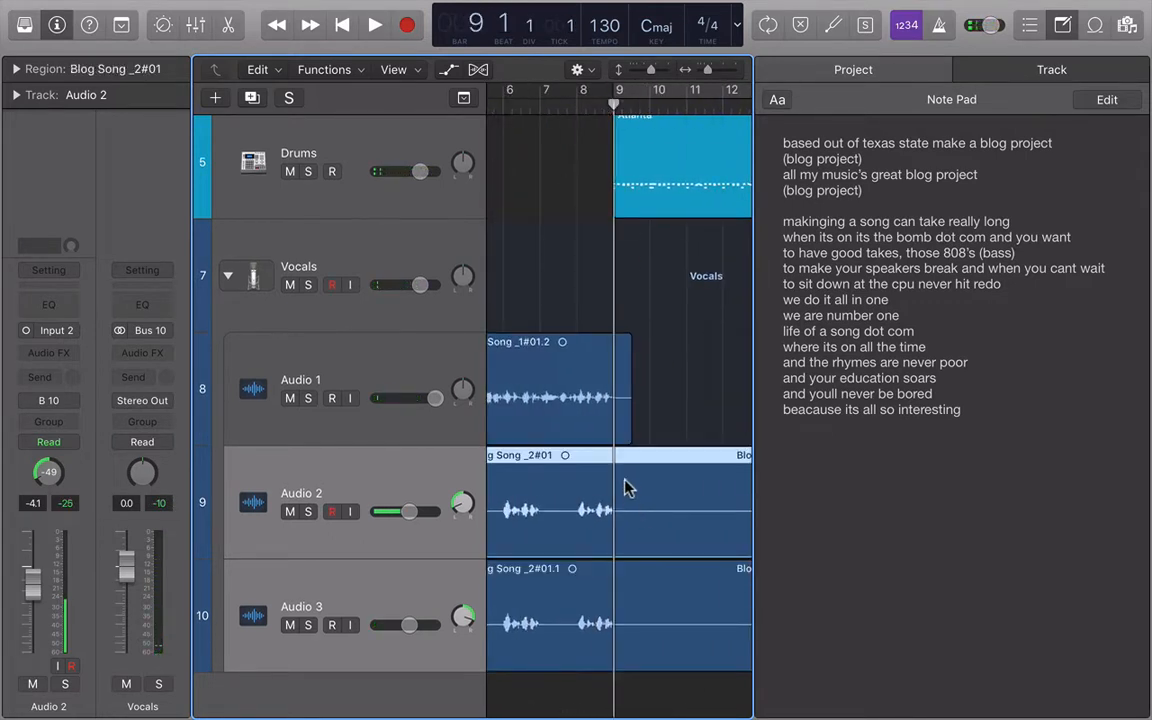
key("alt+super+p")
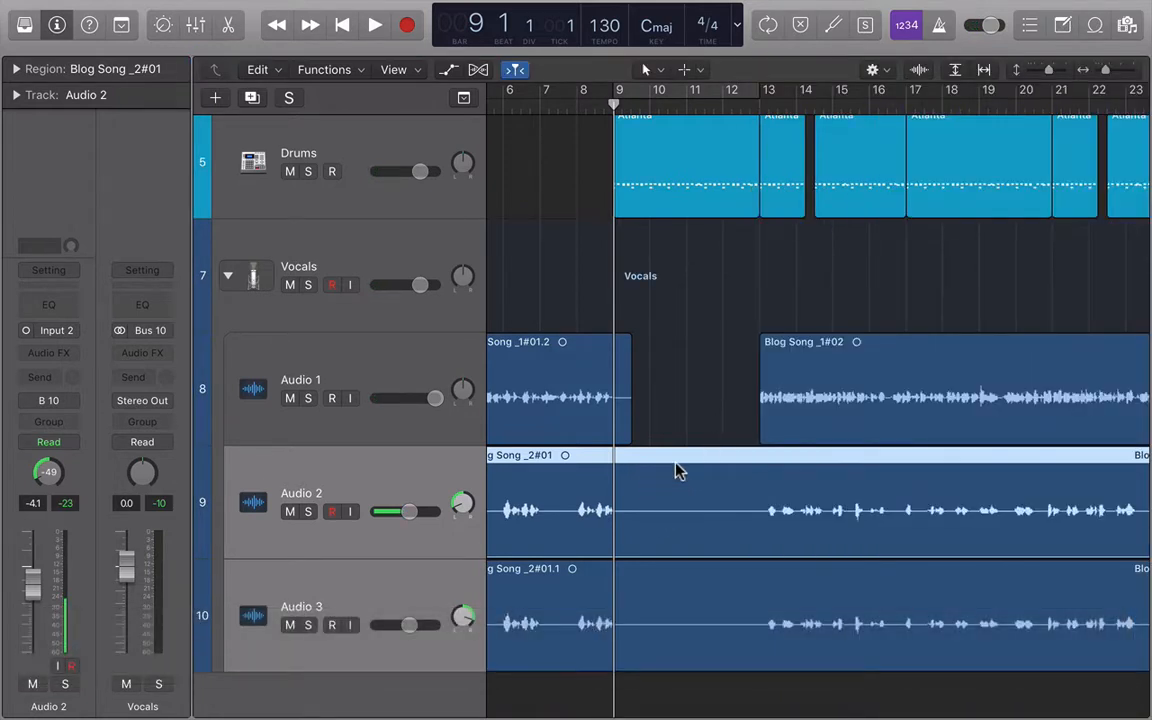
double_click(678, 470)
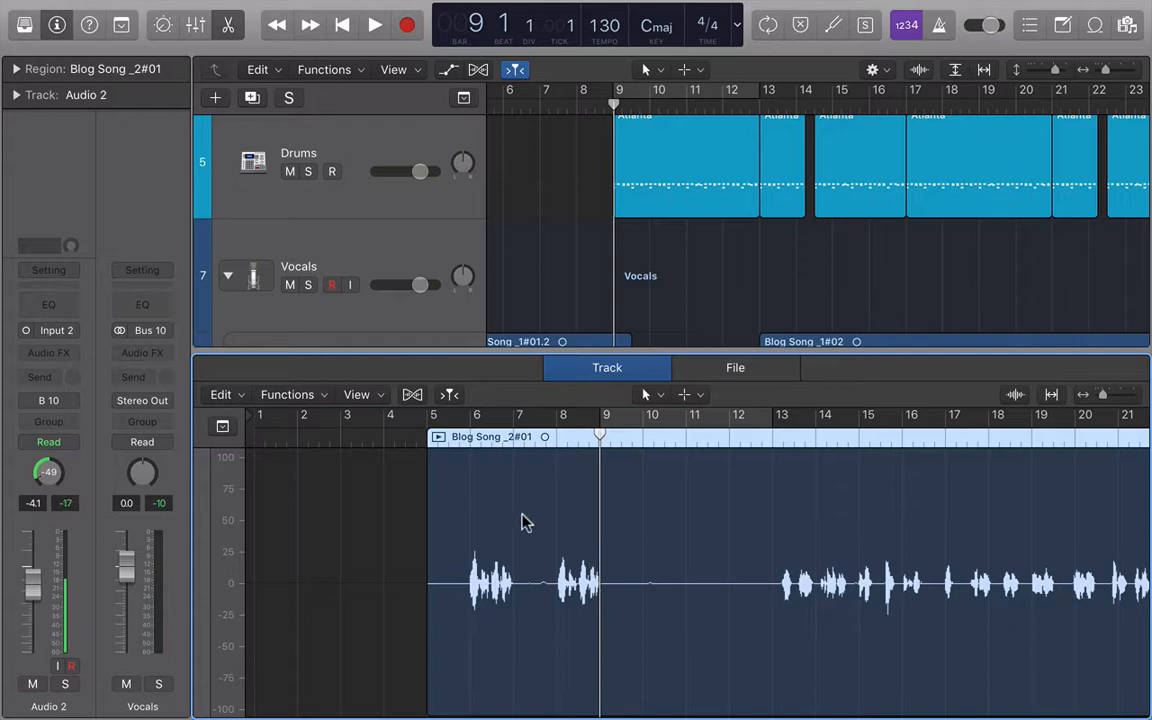
left_click(326, 396)
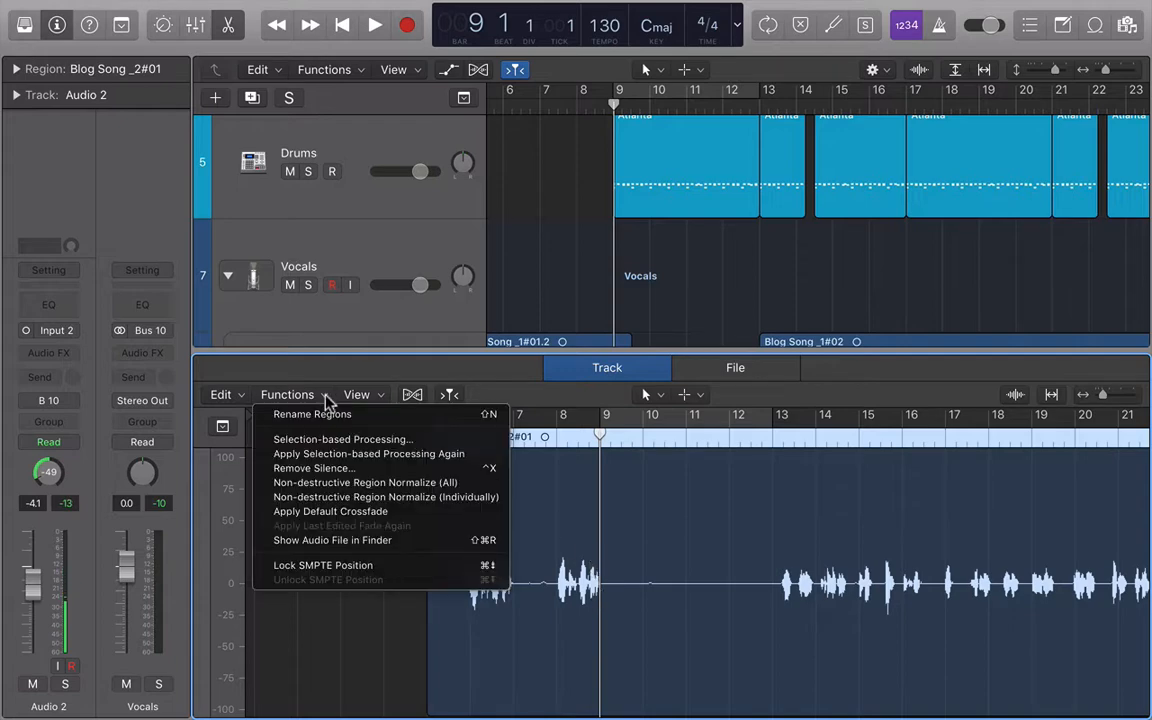
left_click(335, 468)
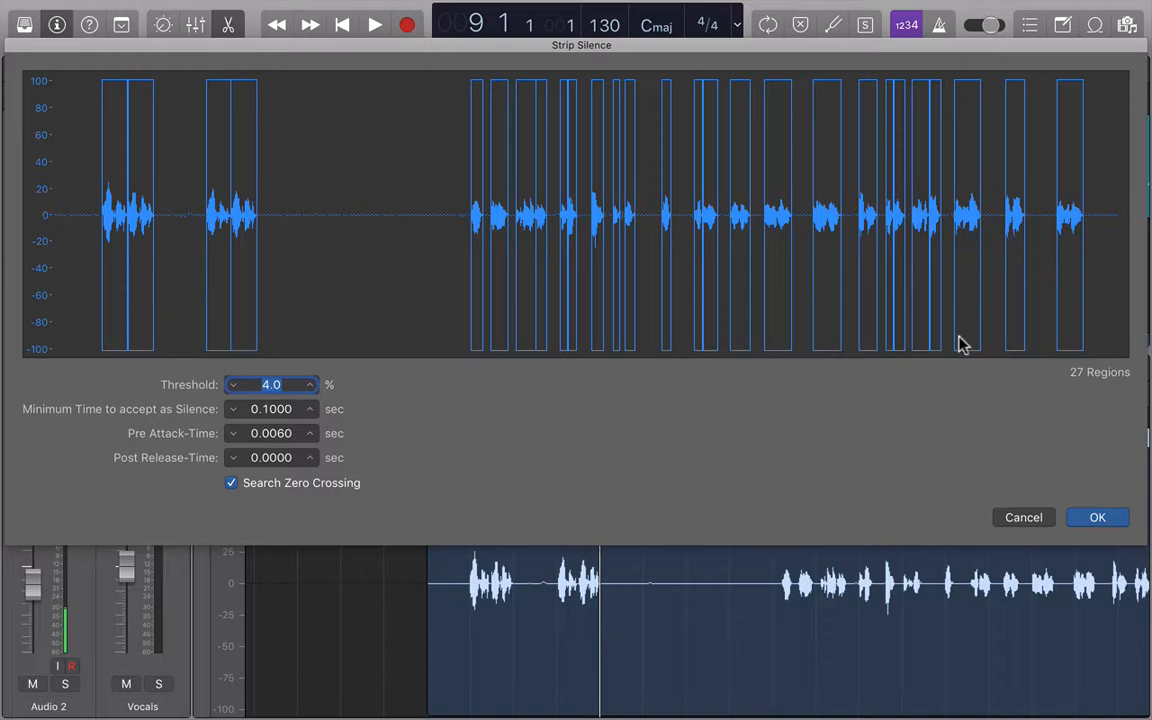
left_click(1116, 527)
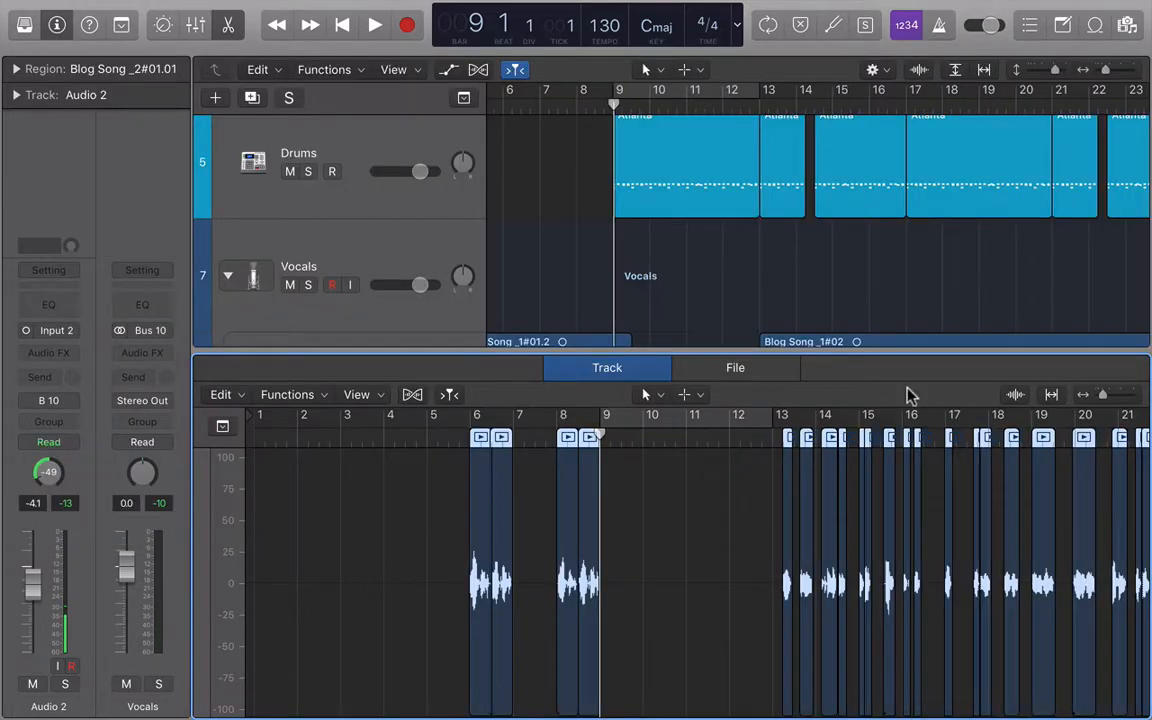
- Strip the silence from the Audio 3 vocal region with the same 4.0% threshold and 0.1000 sec minimum, and close the audio editor
scroll(802, 249, "down", 3)
scroll(803, 249, "down", 3)
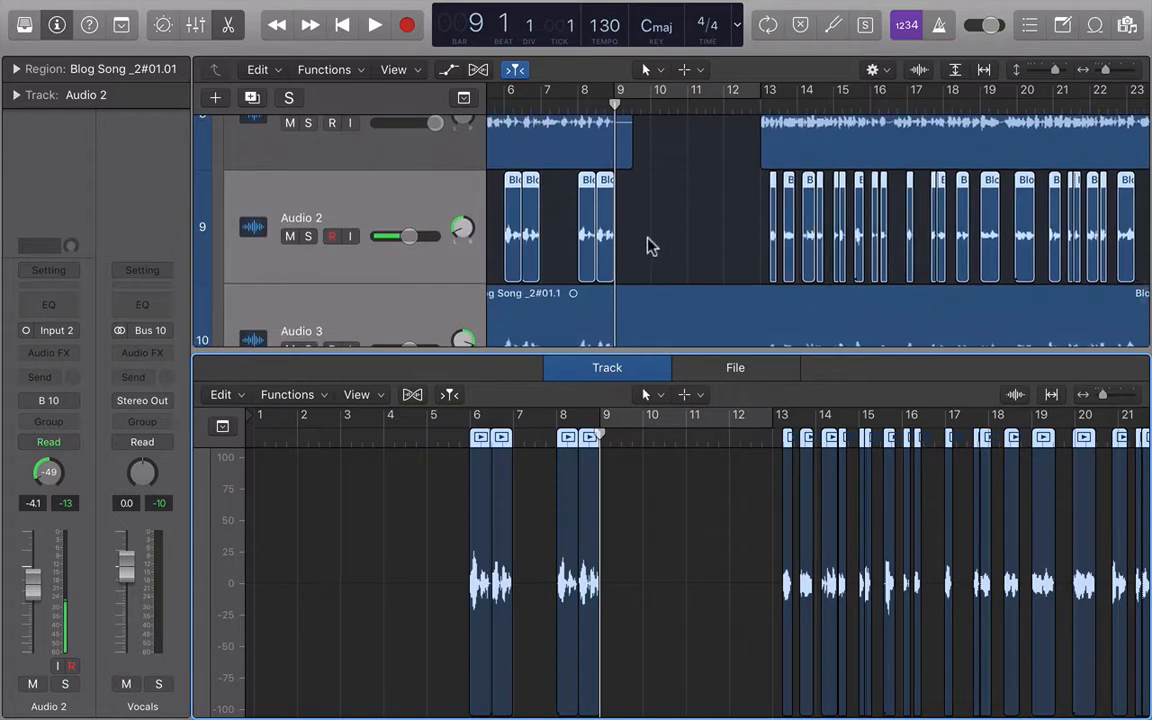
scroll(650, 232, "left", 3)
scroll(686, 236, "right", 4)
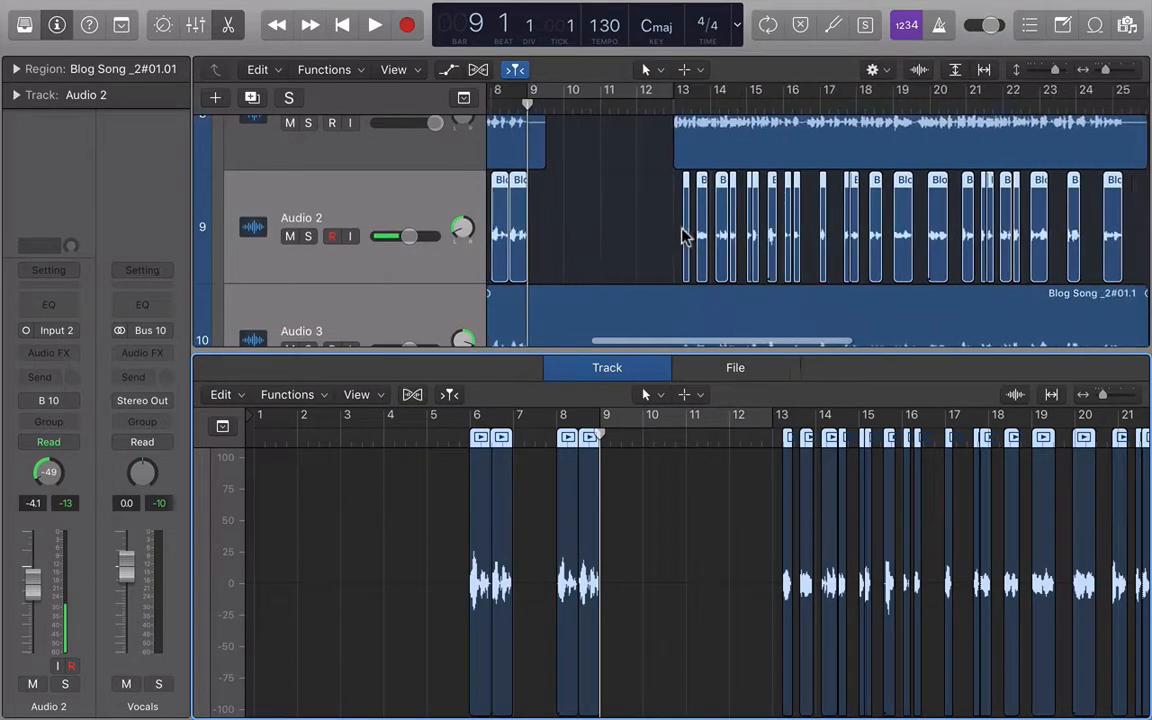
scroll(686, 237, "down", 1)
scroll(683, 236, "down", 2)
left_click(681, 237)
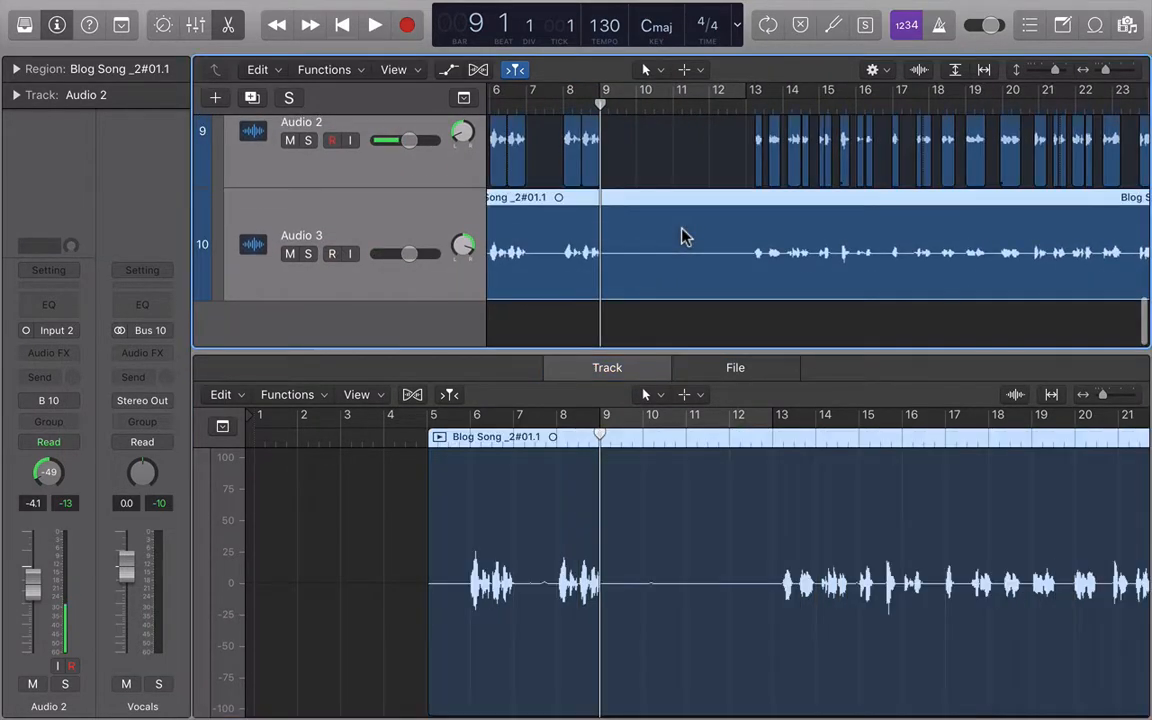
key("e")
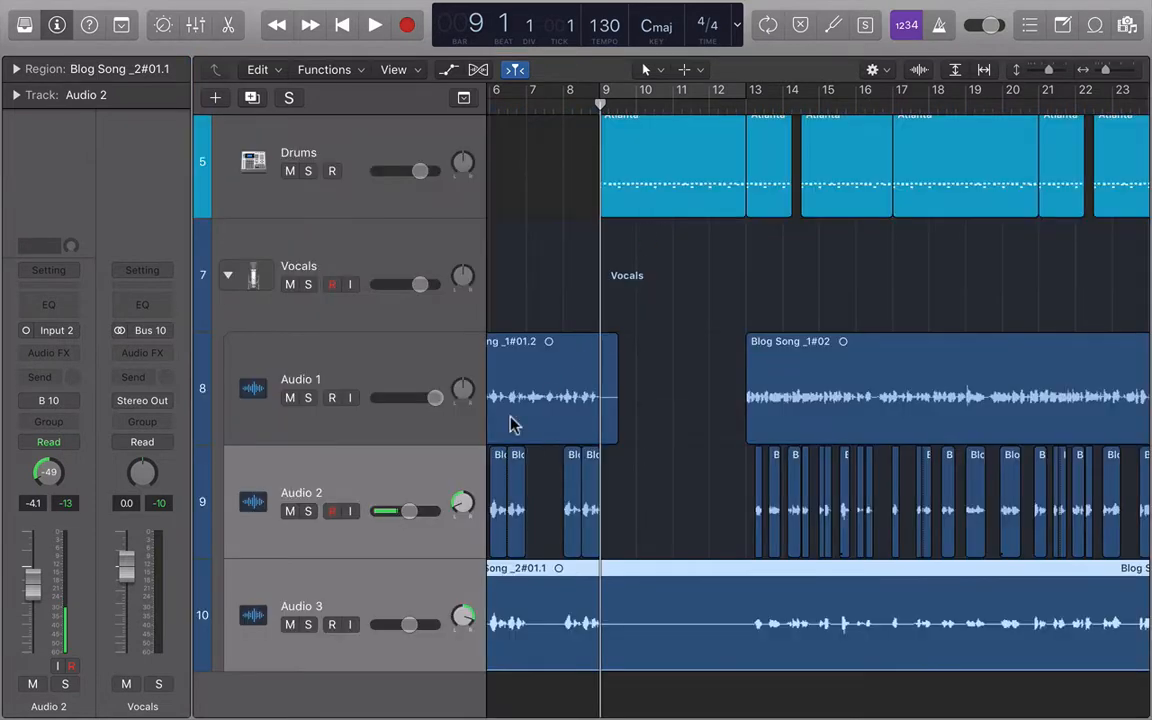
key("e")
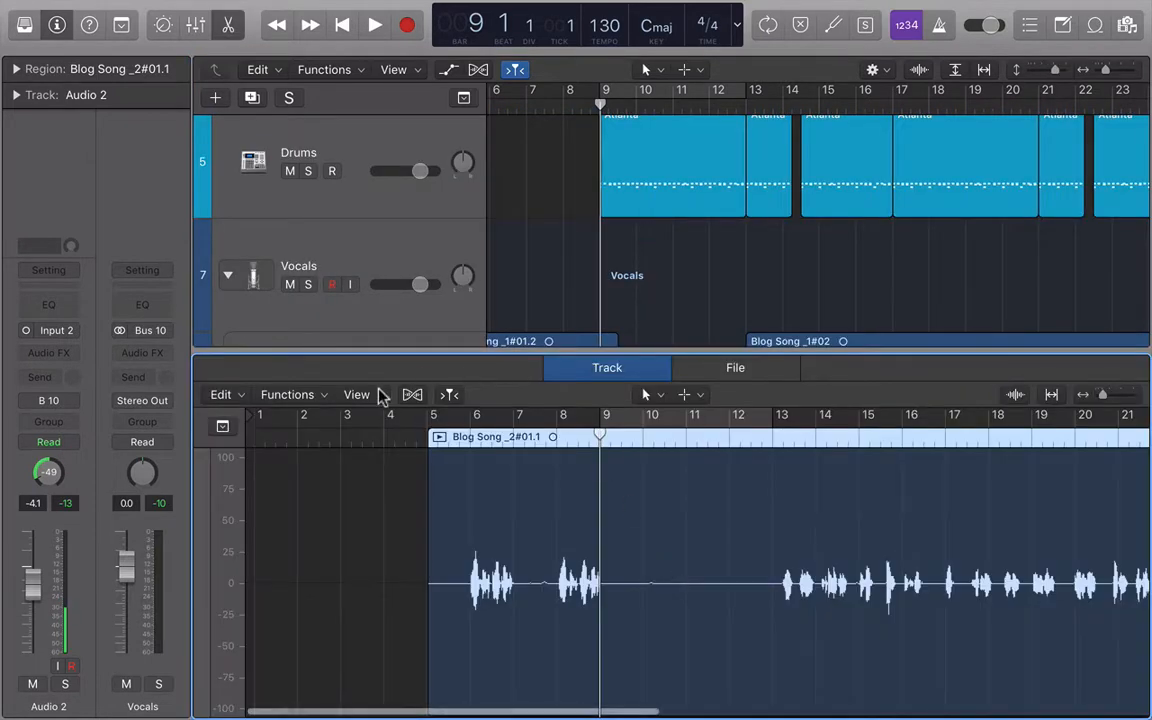
left_click(300, 394)
left_click(318, 468)
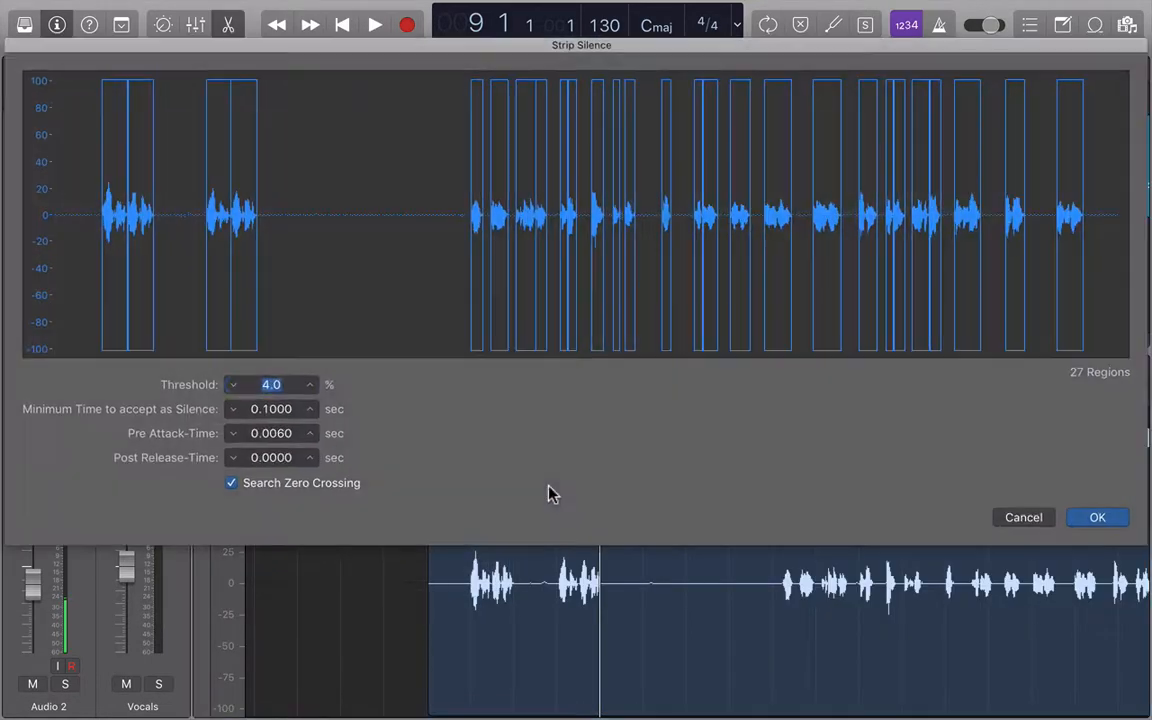
left_click(1095, 520)
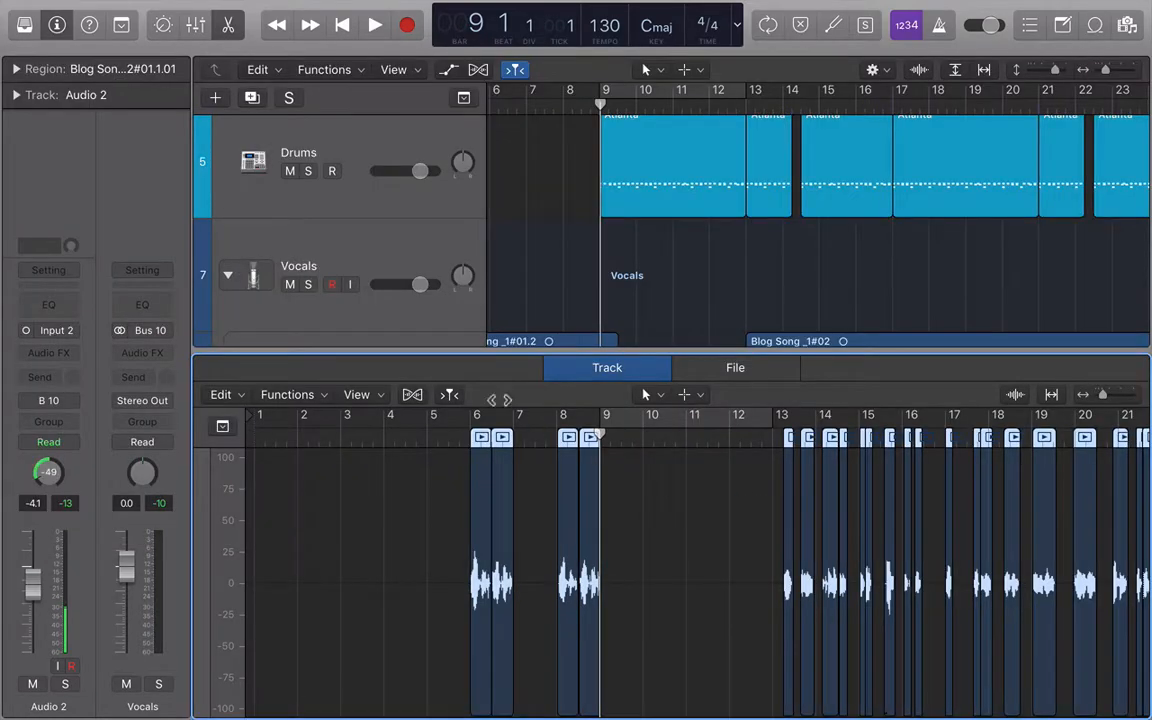
key("e")
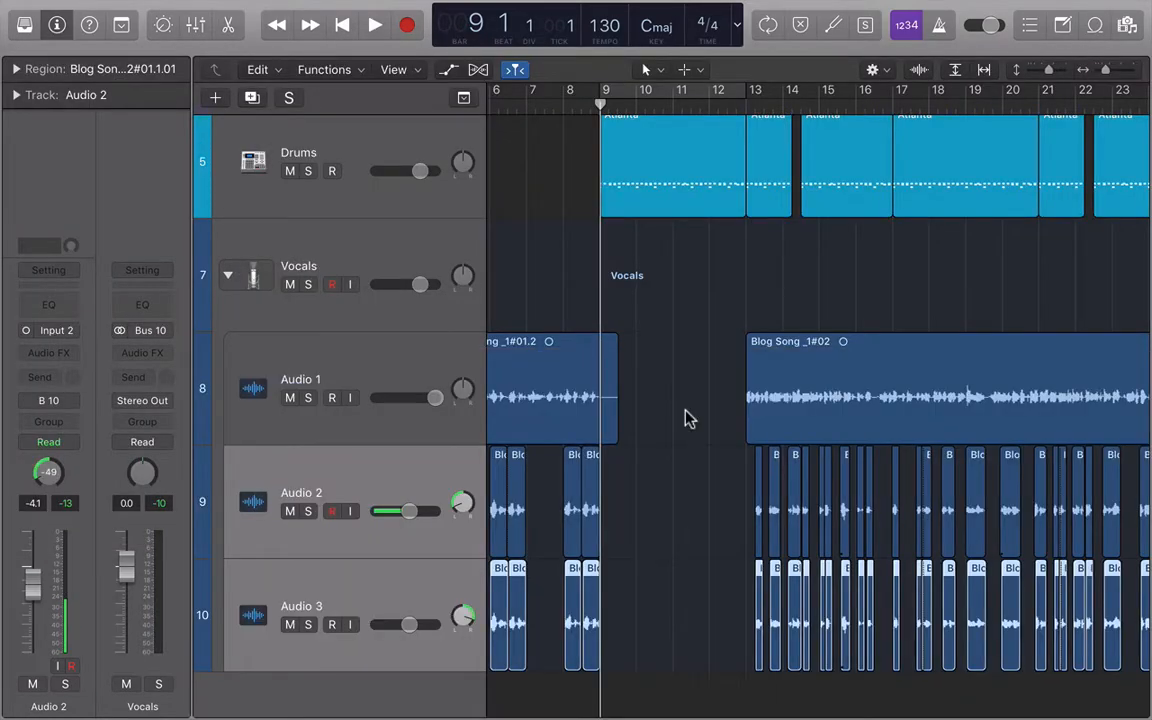
- Split the first Audio 1 vocal region at bar 9 and delete the leftover piece after the cut
scroll(750, 617, "right", 5)
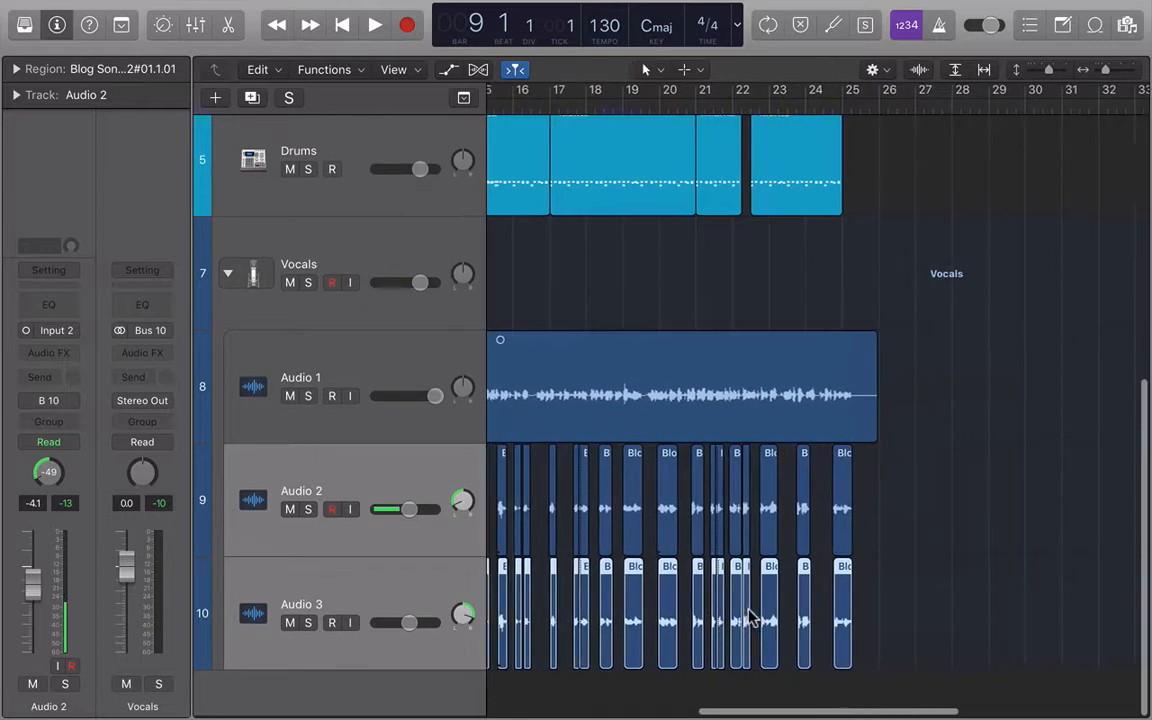
scroll(750, 617, "left", 10)
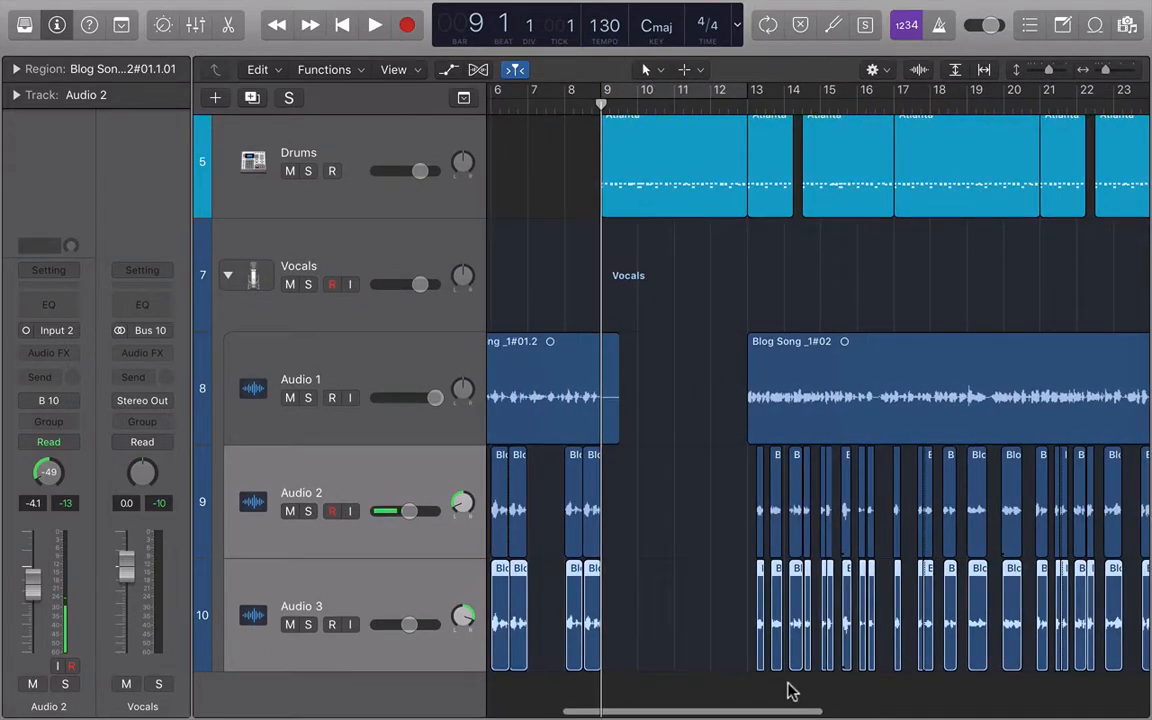
left_click(787, 689)
scroll(779, 653, "left", 3)
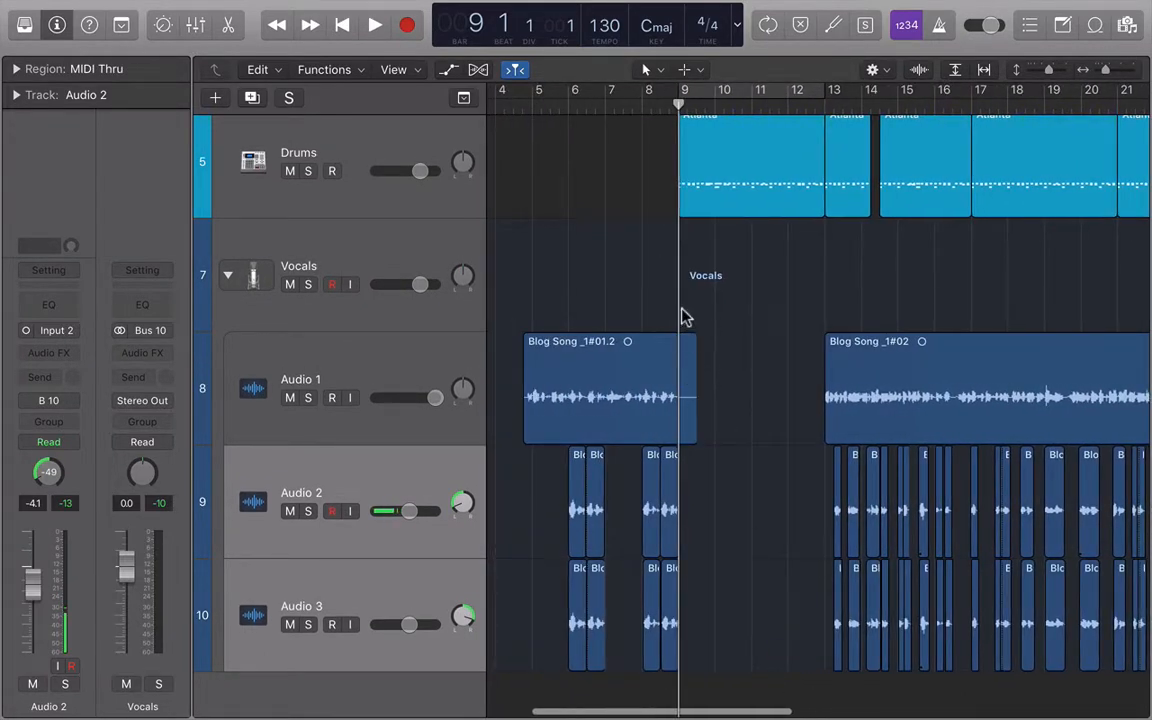
left_click(687, 365)
key("super+t")
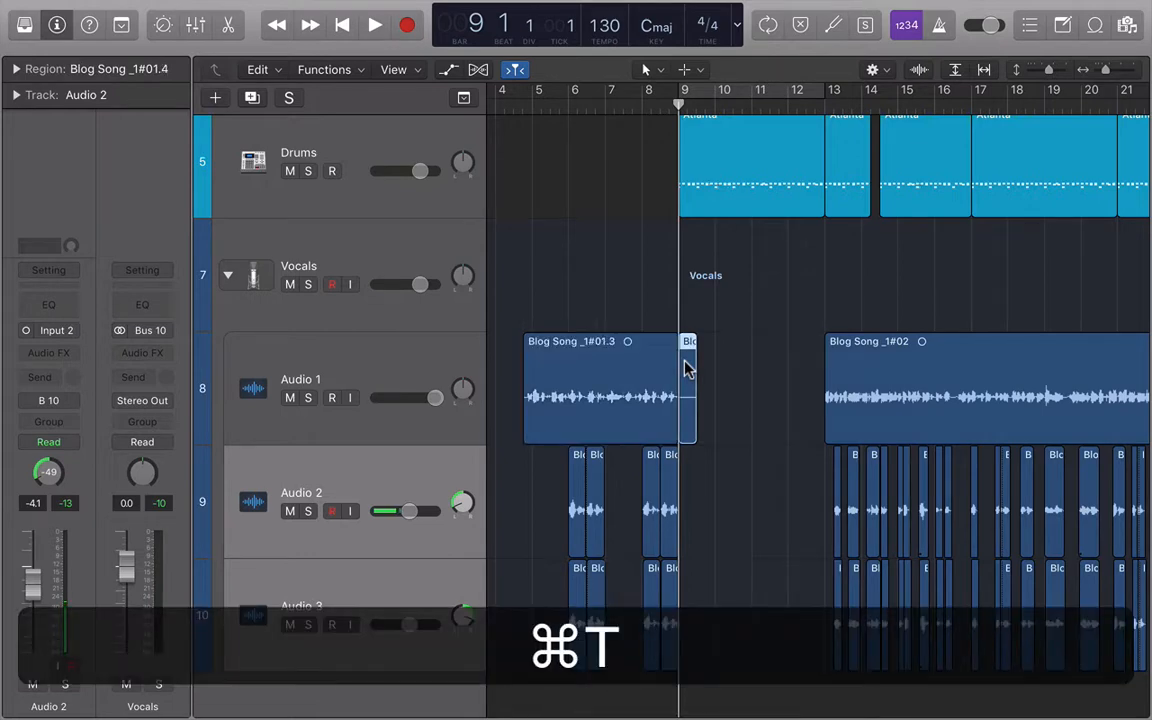
key("super+BackSpace")
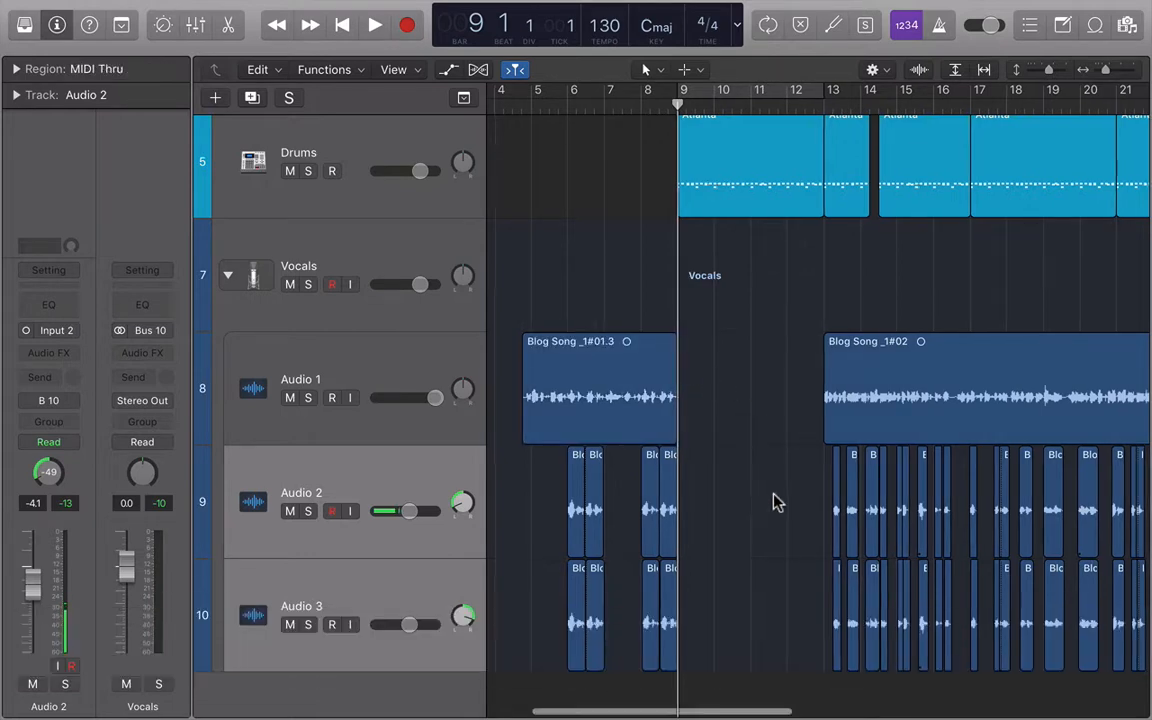
- Cut the second Audio 1 region at bar 25 beat 2, removing its tail, and return the playhead to bar 1 with the whole arrangement in view
scroll(774, 501, "right", 10)
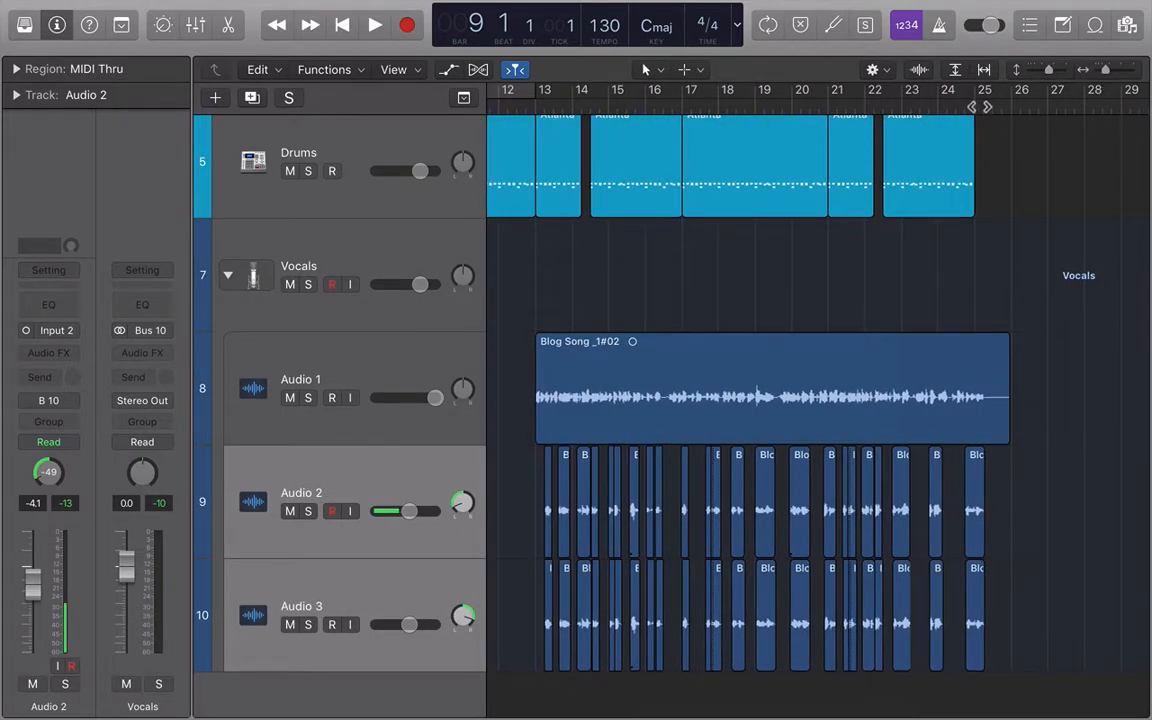
left_click(976, 100)
mouse_move(980, 104)
left_mouse_down()
mouse_move(995, 104)
mouse_move(985, 104)
left_mouse_up()
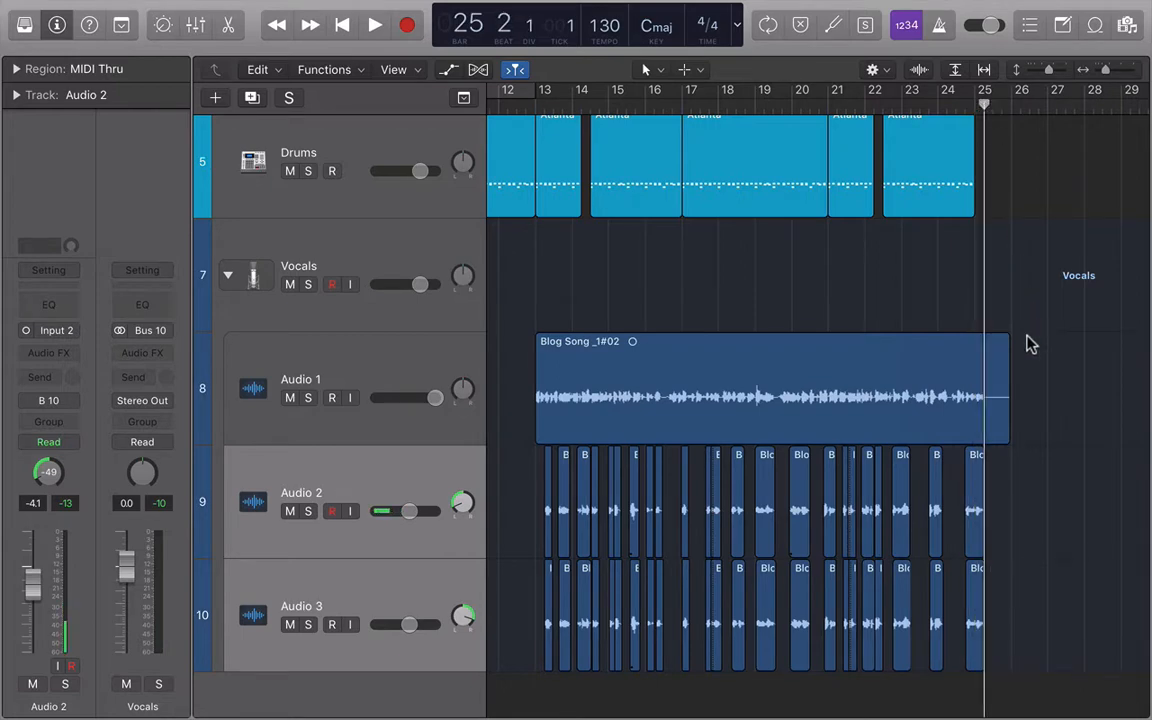
left_click(993, 362)
key("super+t")
key("super+BackSpace")
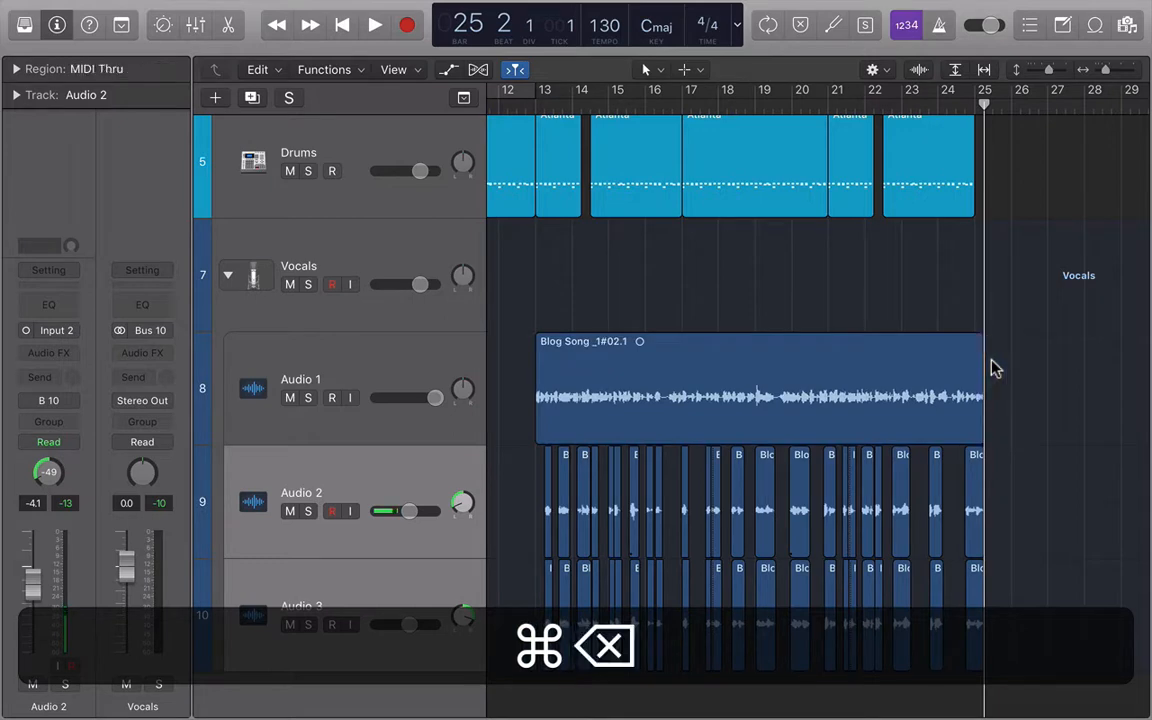
key("z")
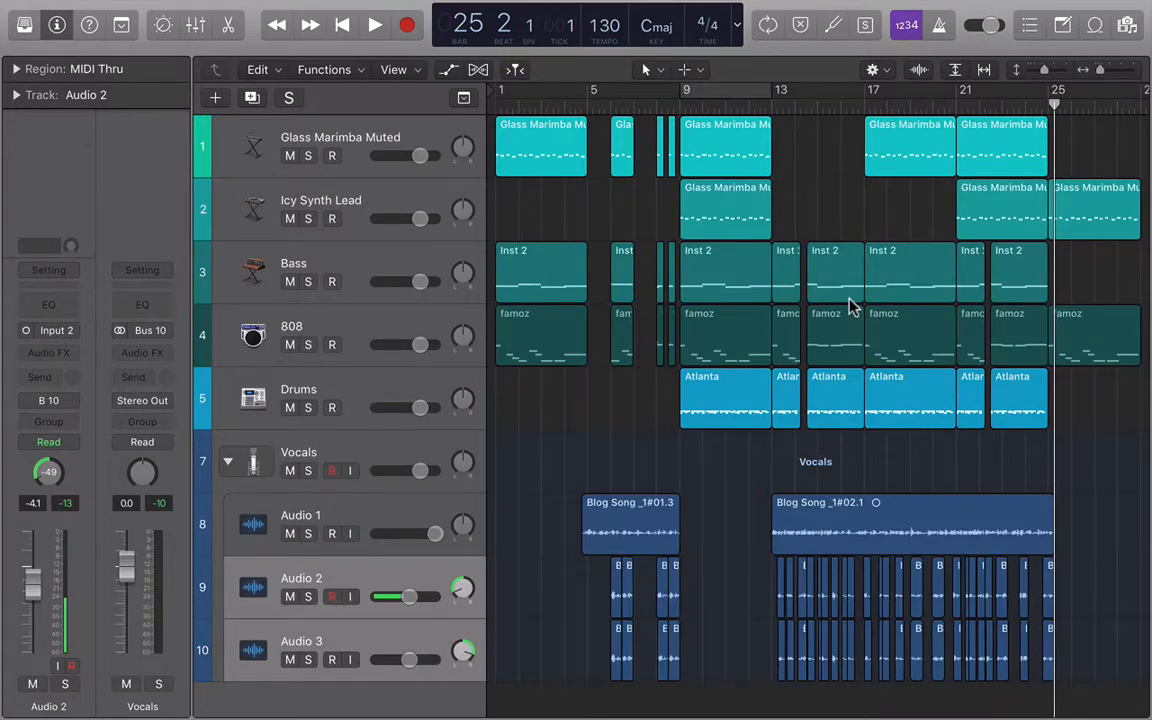
key("Return")
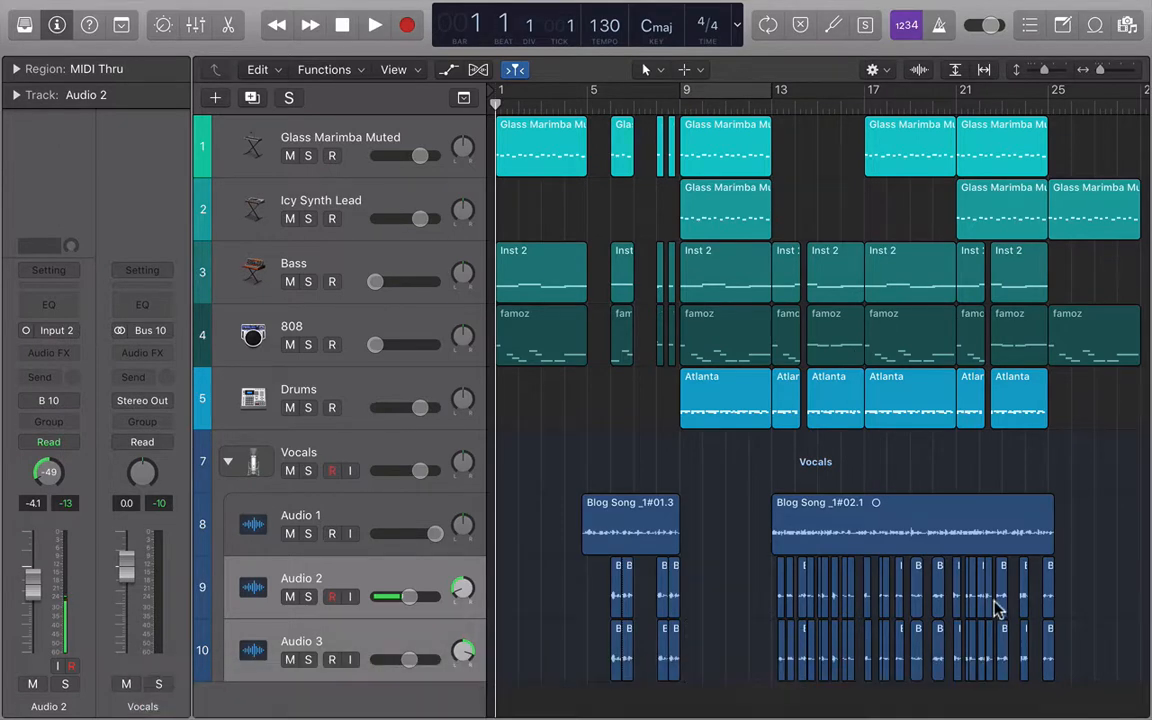